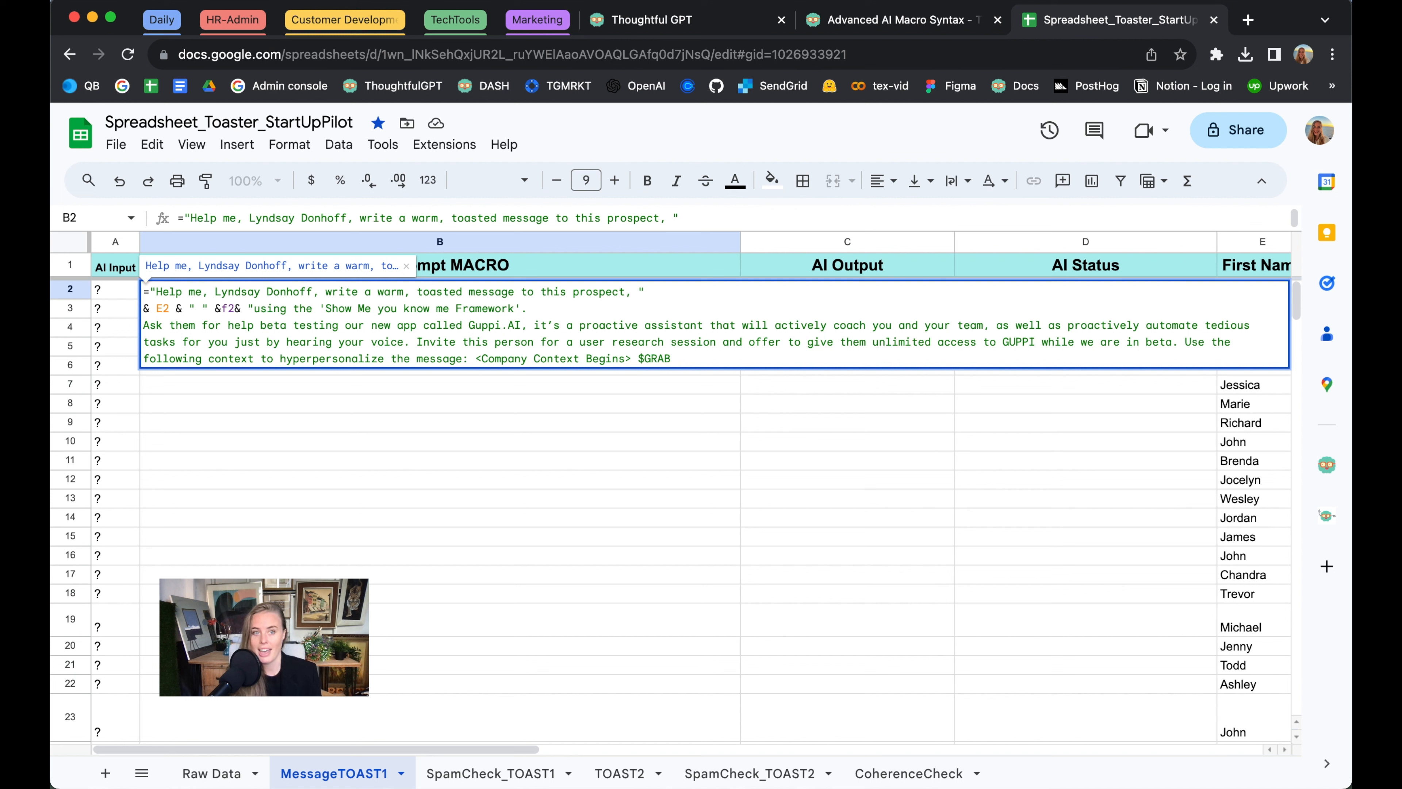
Complete the B2 prompt's company context with website reference O2, "Summarize this company's mission for use to weave into our outreach email." and </Company Context Ends>
{"action": "type", "text": "\" &o2"}
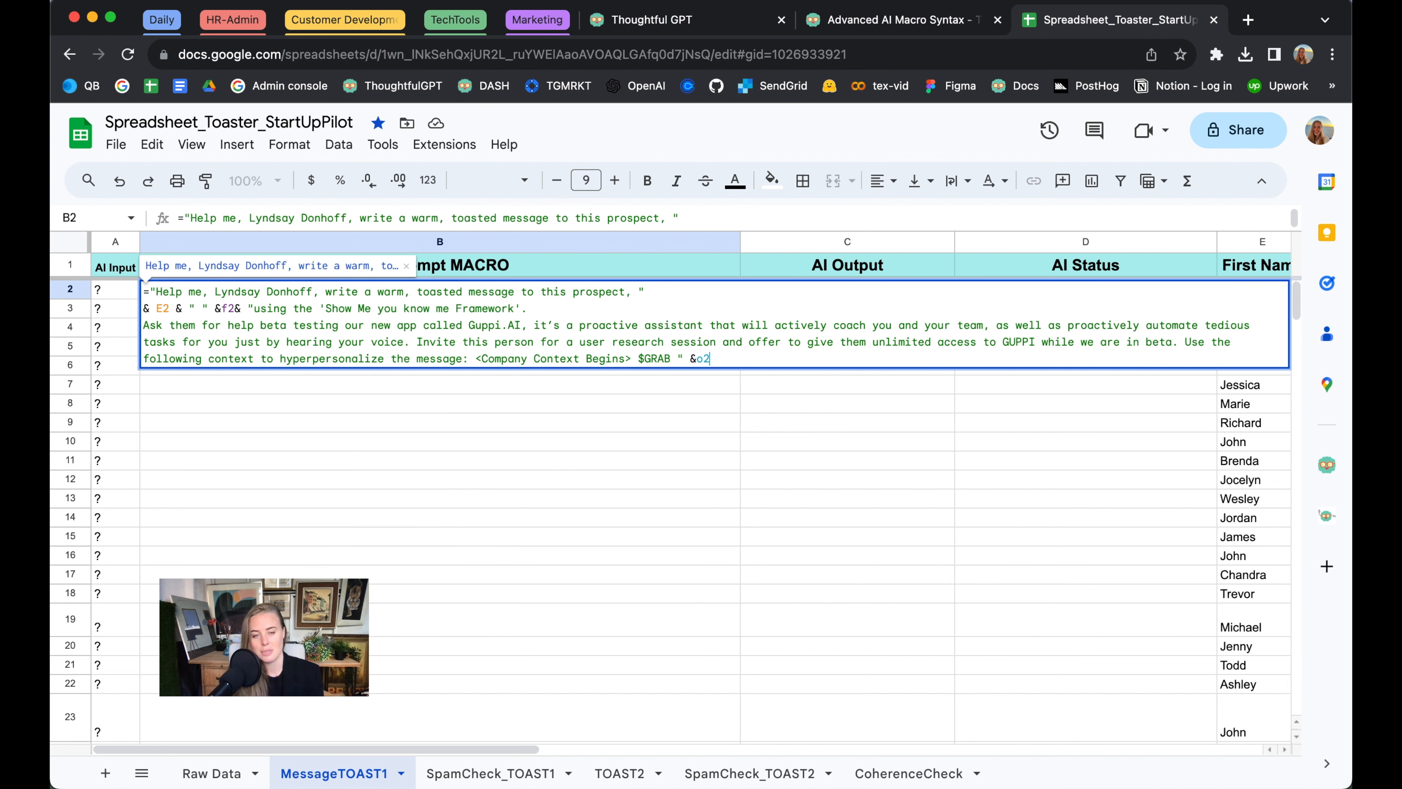
{"action": "scroll", "coordinate": [767, 460], "scroll_direction": "right", "scroll_amount": 10}
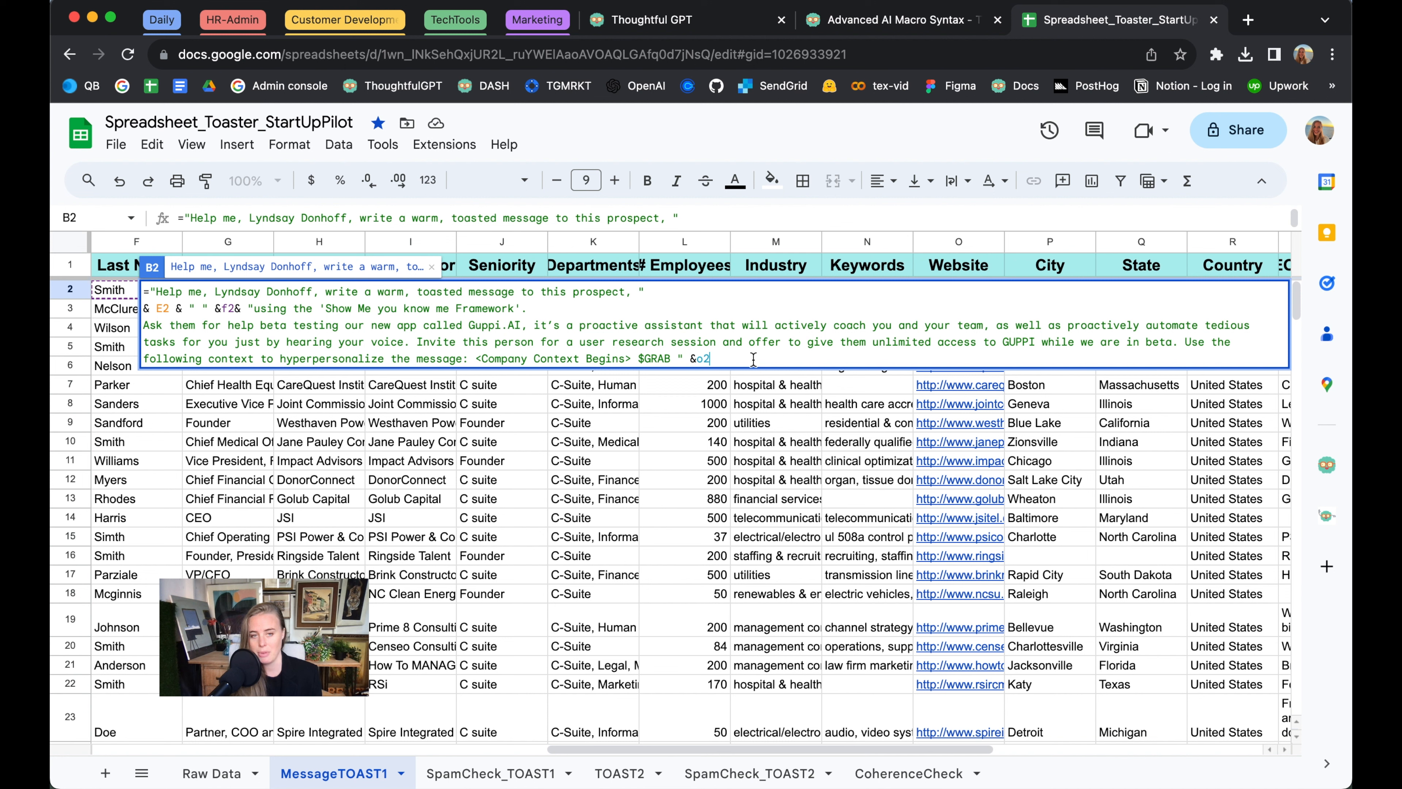
{"action": "type", "text": "&"}
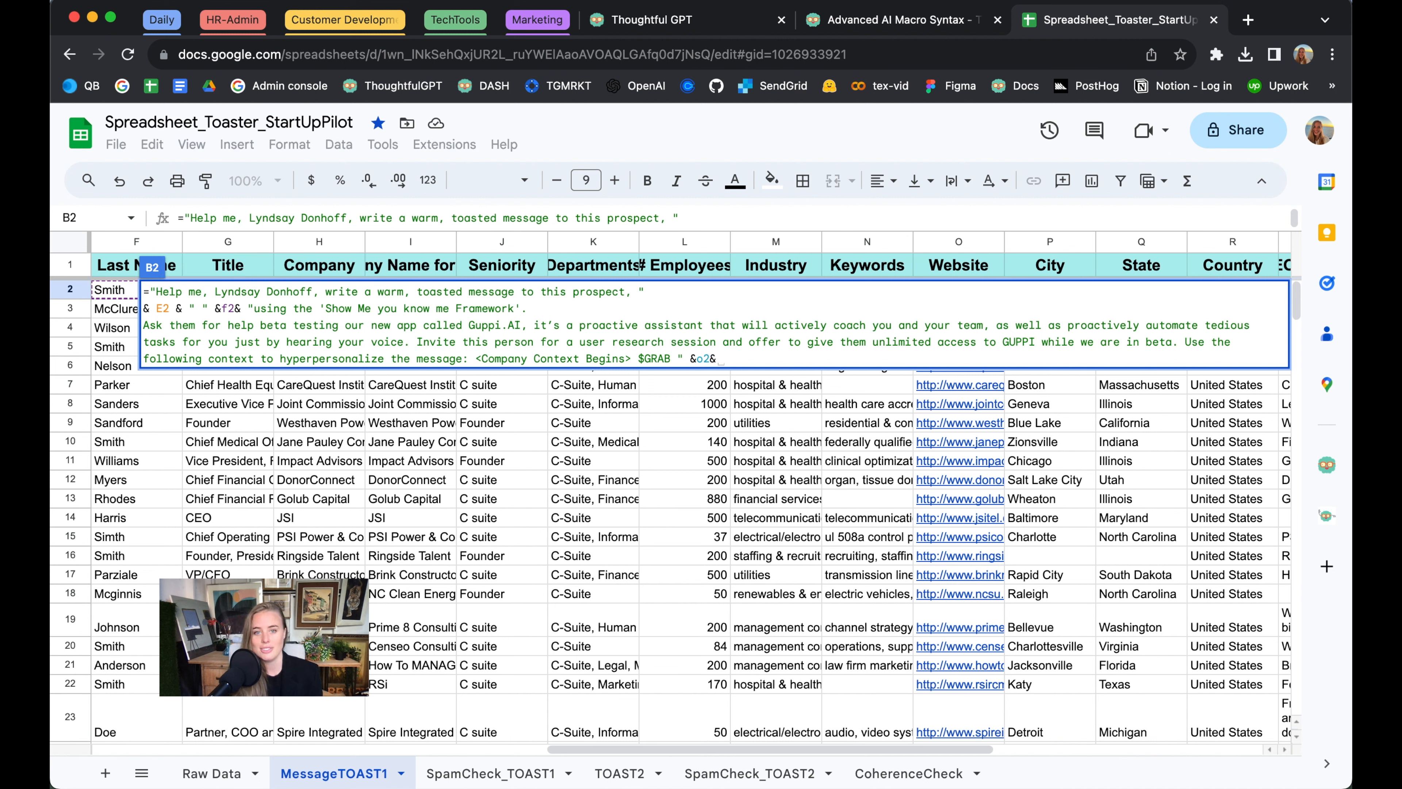
{"action": "type", "text": " \""}
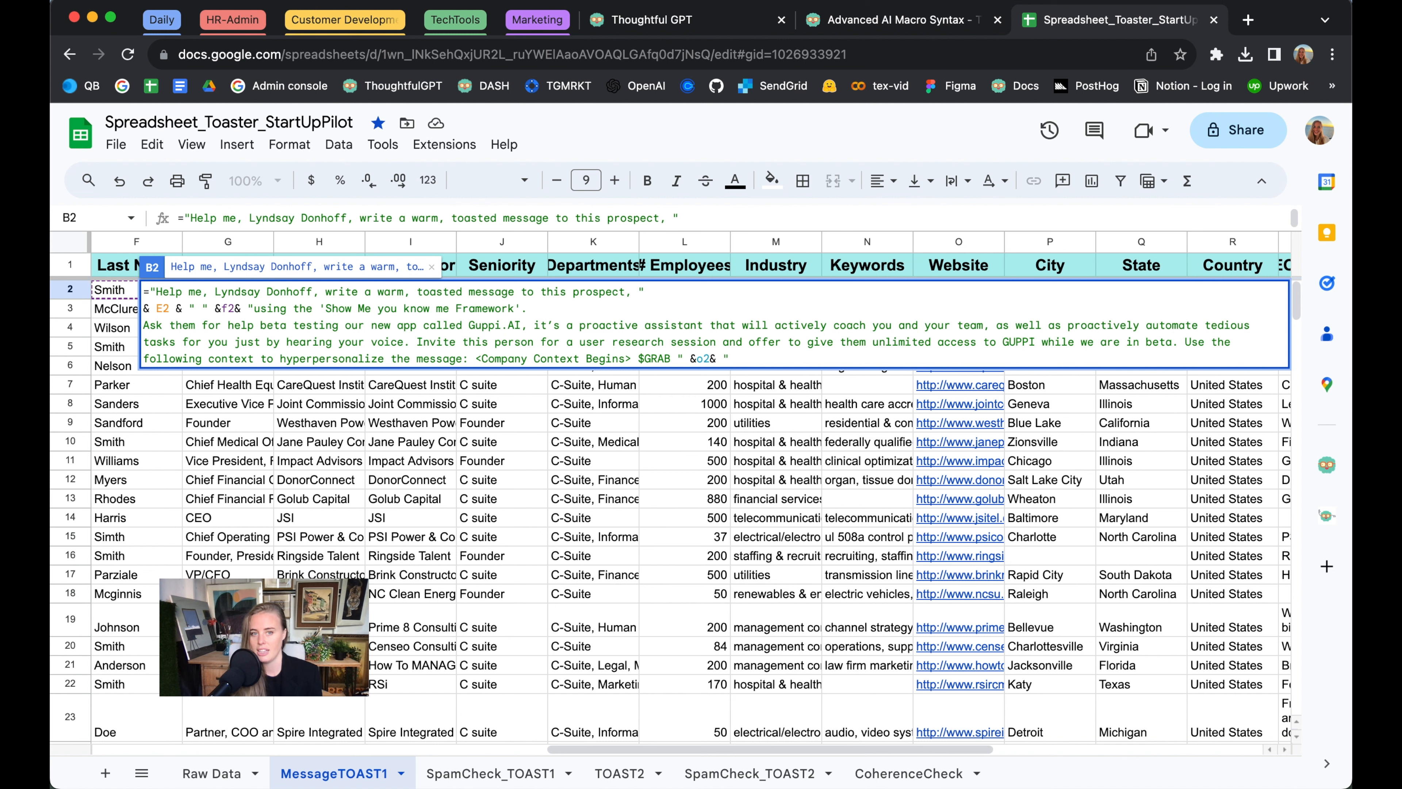
{"action": "scroll", "coordinate": [710, 451], "scroll_direction": "left", "scroll_amount": 5}
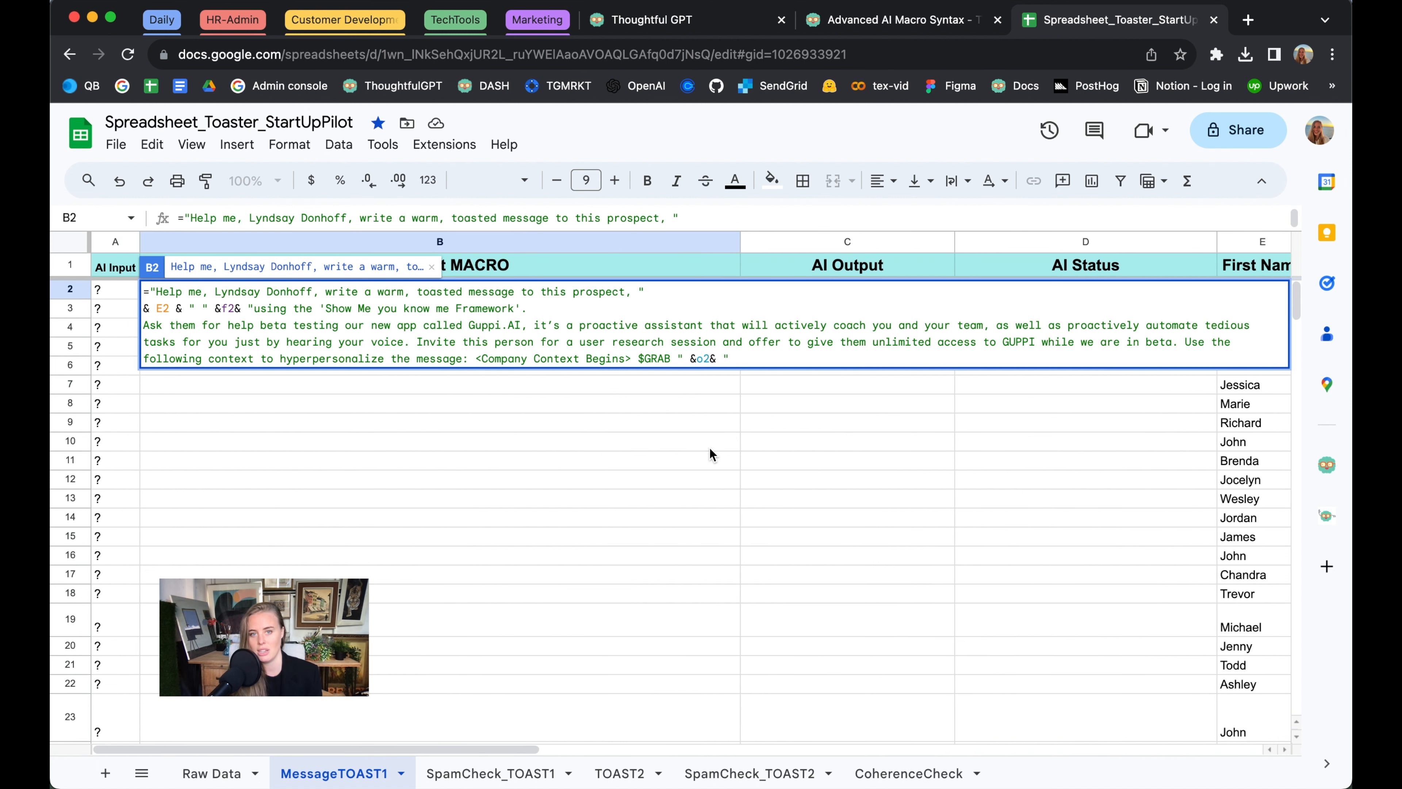
{"action": "type", "text": "Summarize this company's mission for use to weave into our outreach email."}
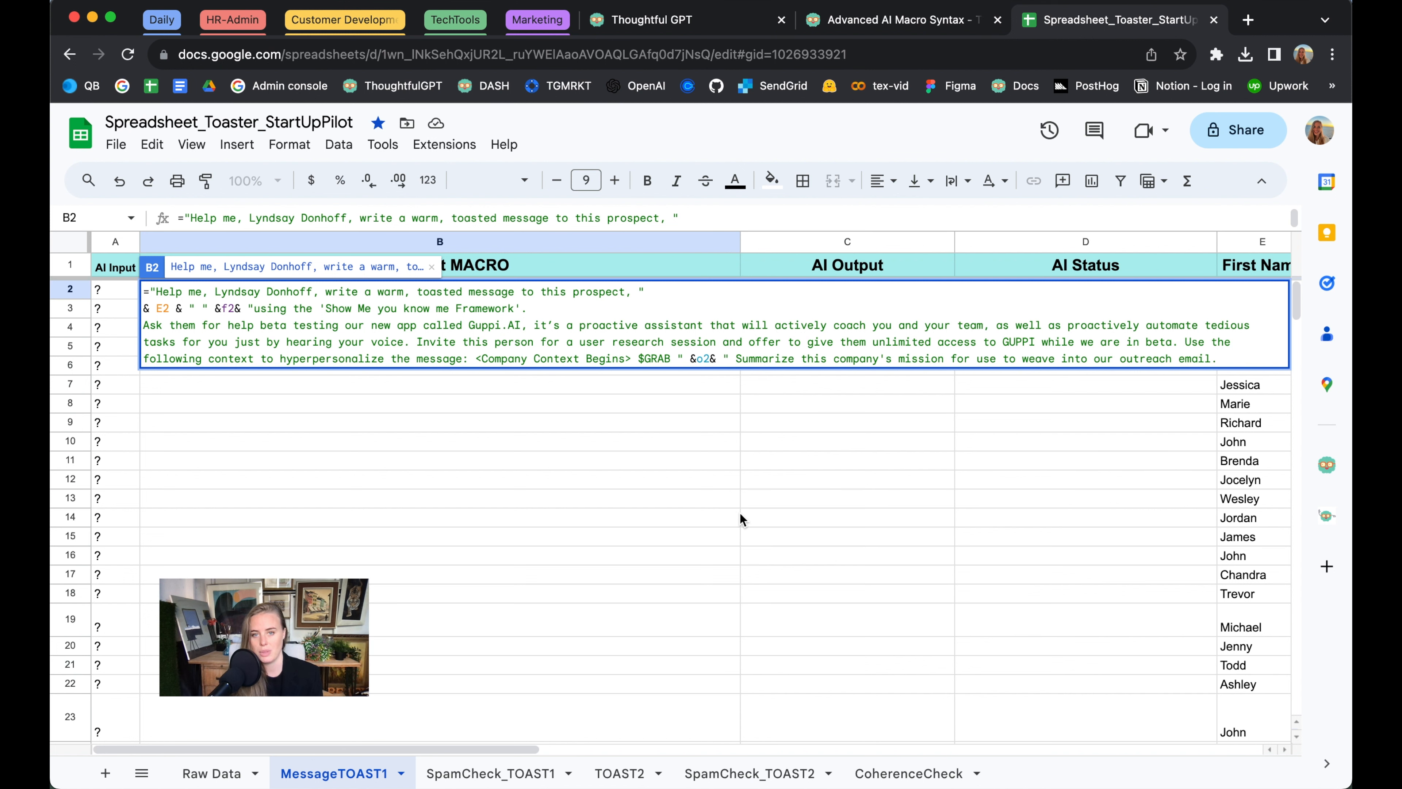
{"action": "type", "text": "</Company Context Ends>"}
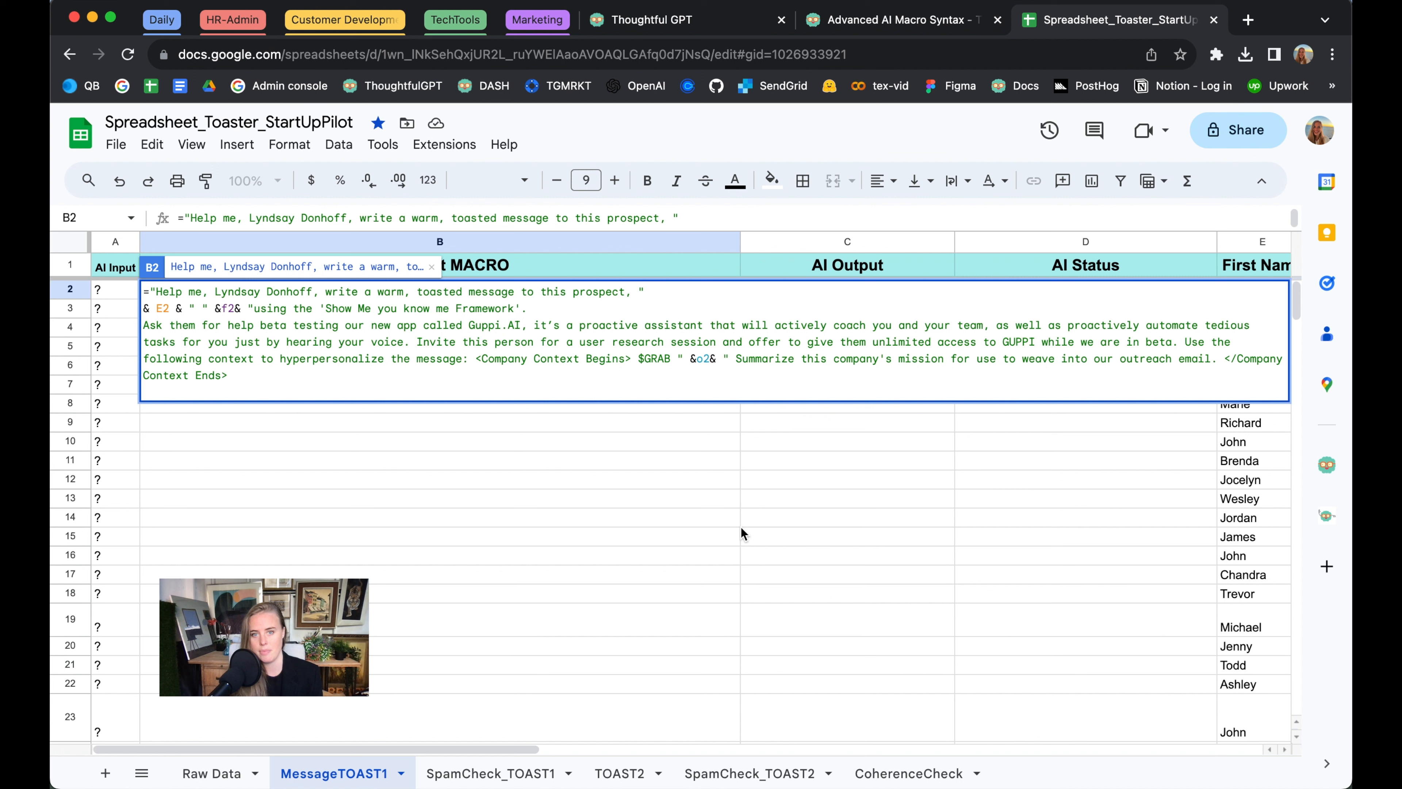
Add a tagged Competitive Research block to B2: $RESEARCH 'Who are Competitors to " &o2& " ? and how are these competitors leveraging new AI?'
{"action": "type", "text": "<Competitive Research Begins>"}
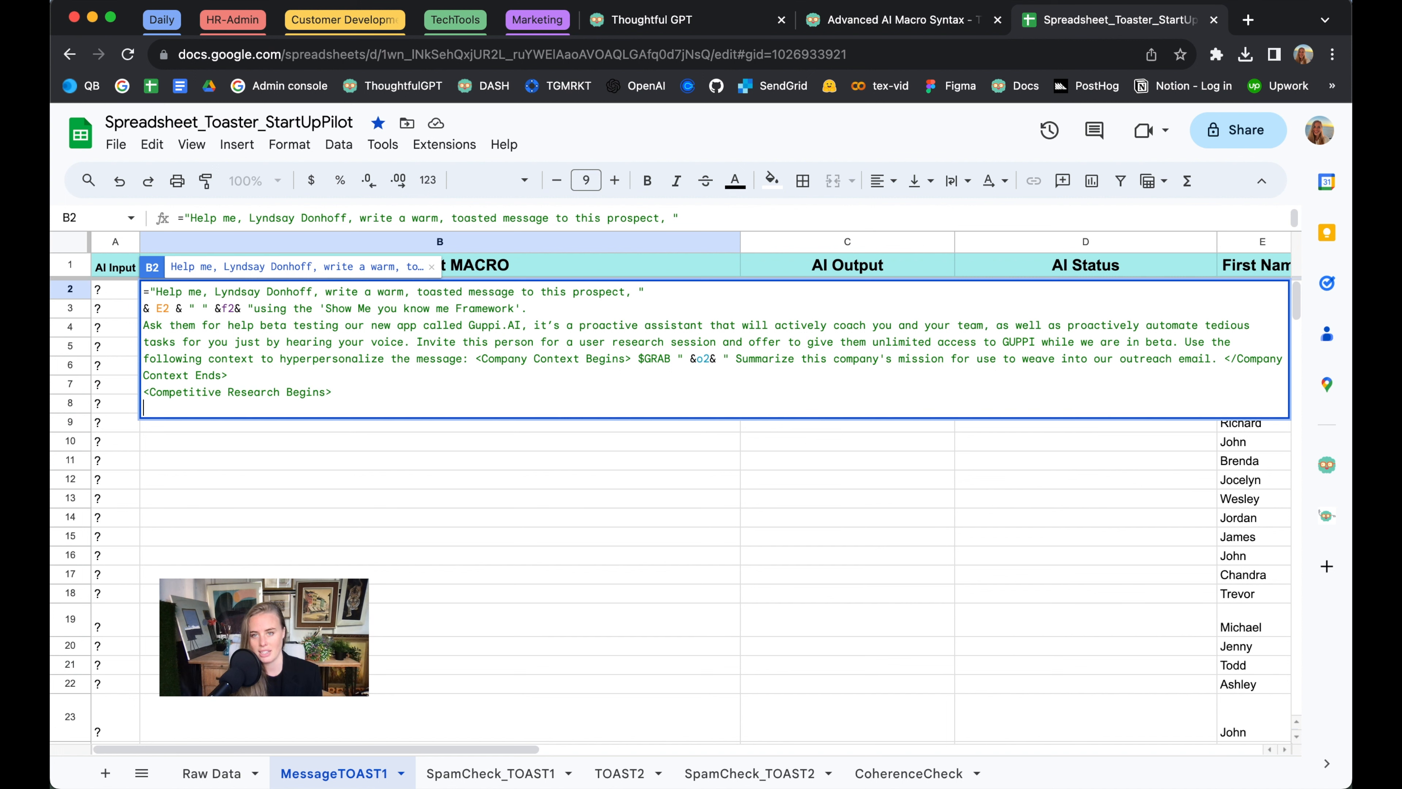
{"action": "type", "text": "$RESEARCH"}
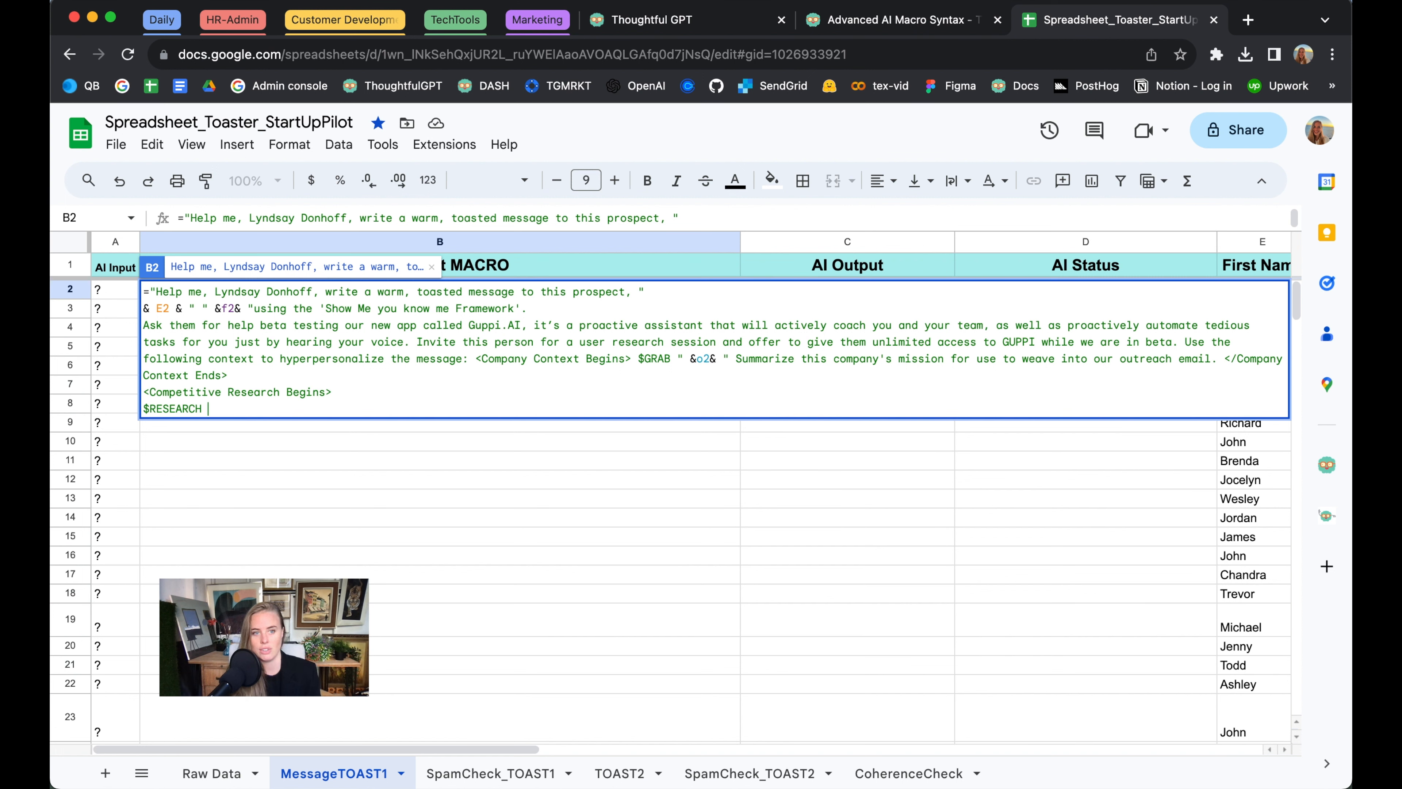
{"action": "type", "text": "‘Who are Competitors to"}
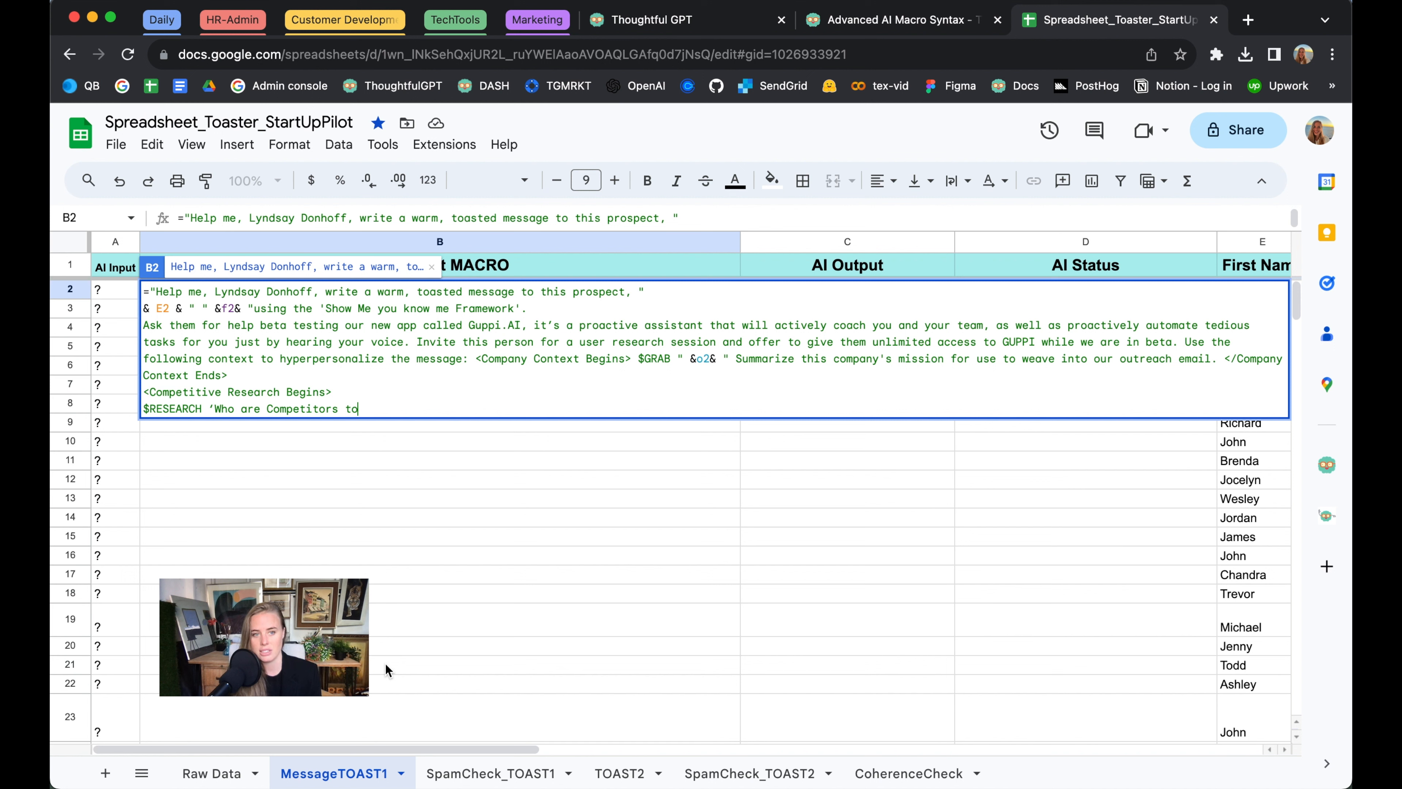
{"action": "type", "text": "\" &"}
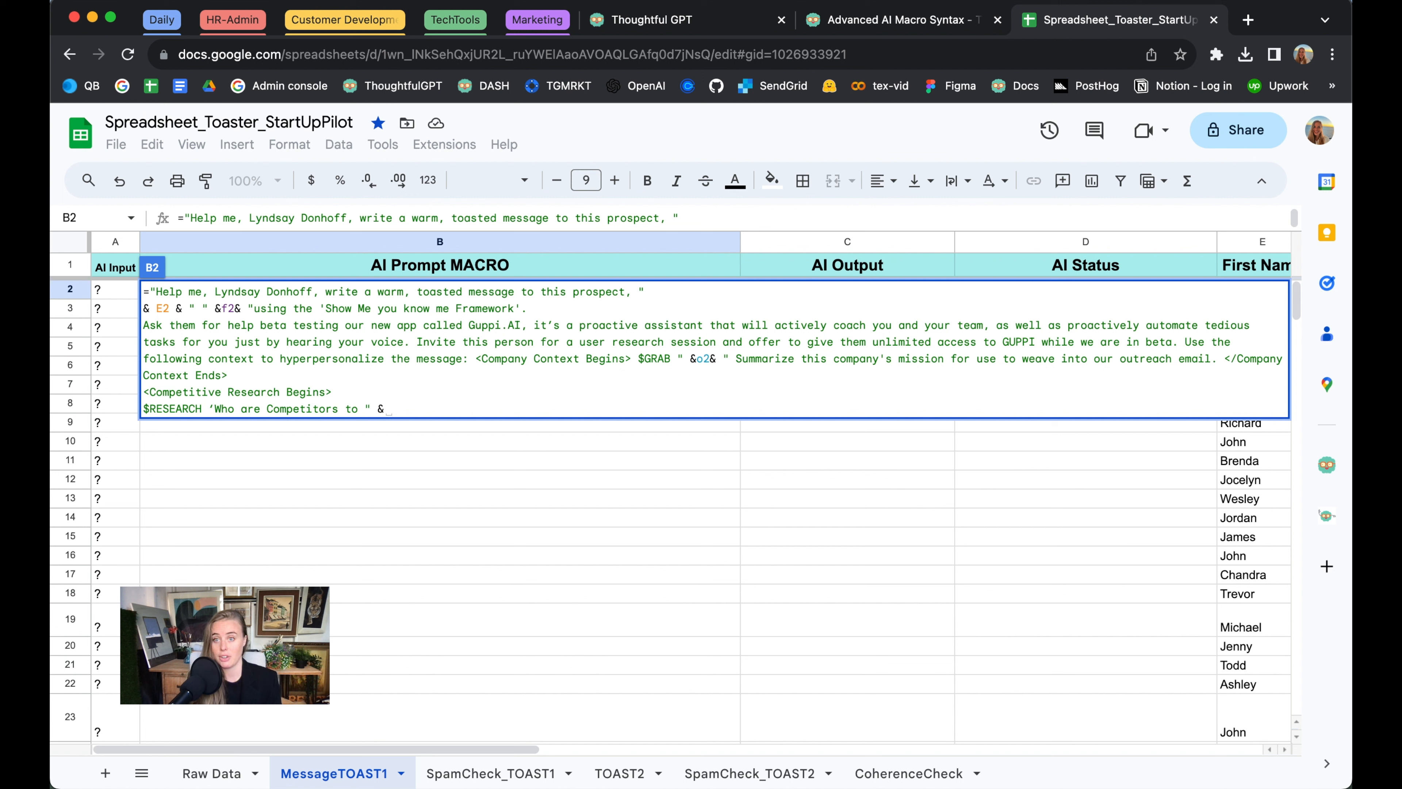
{"action": "type", "text": "o2"}
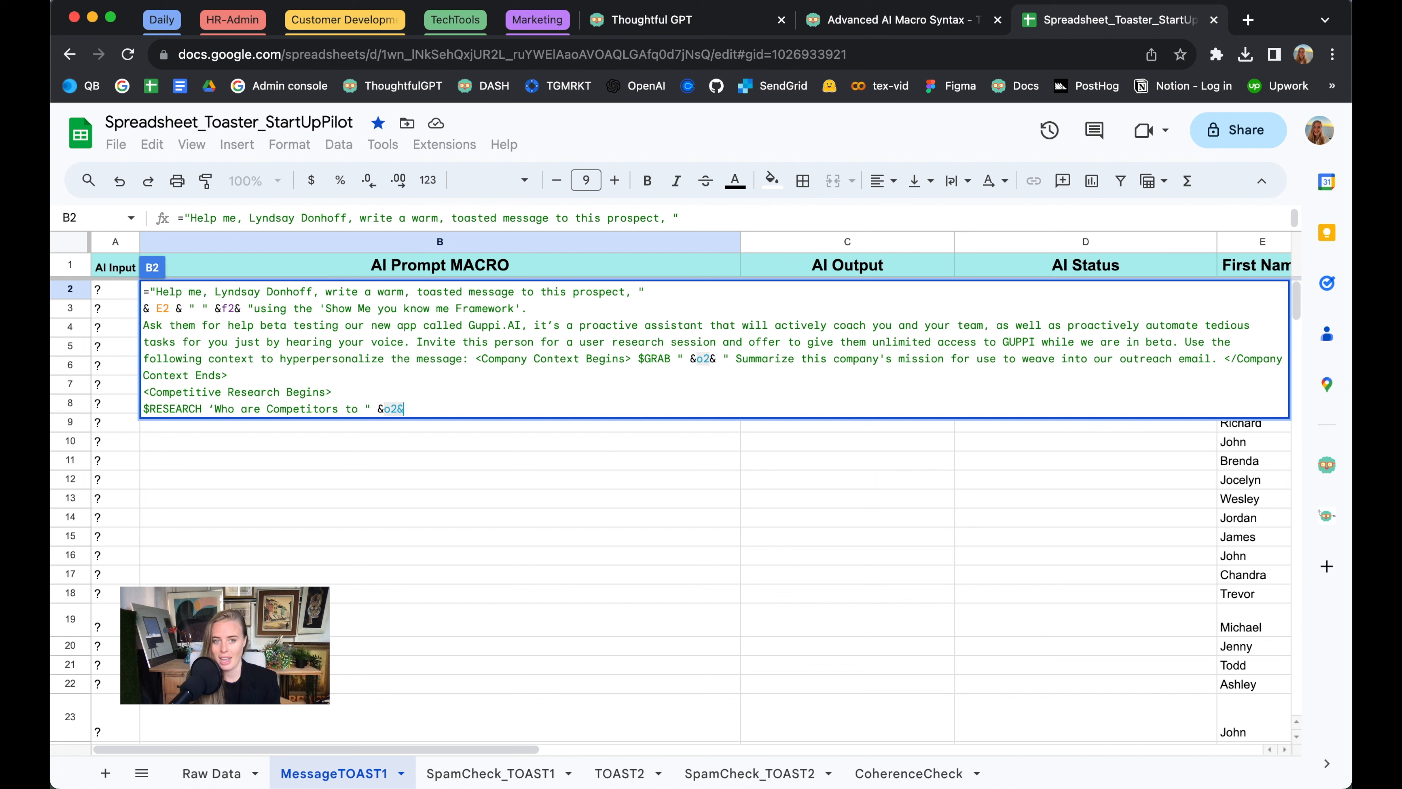
{"action": "type", "text": "& "}
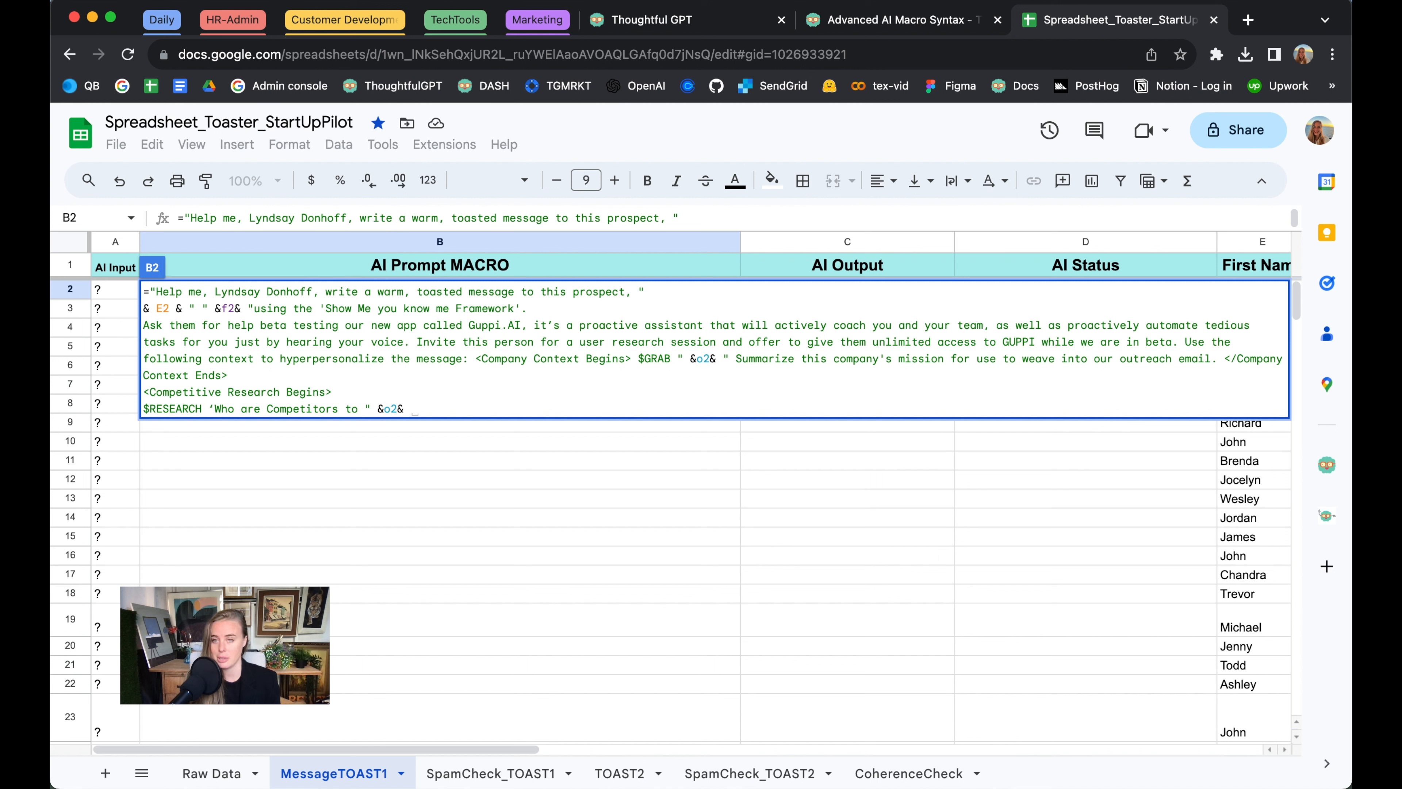
{"action": "type", "text": "\""}
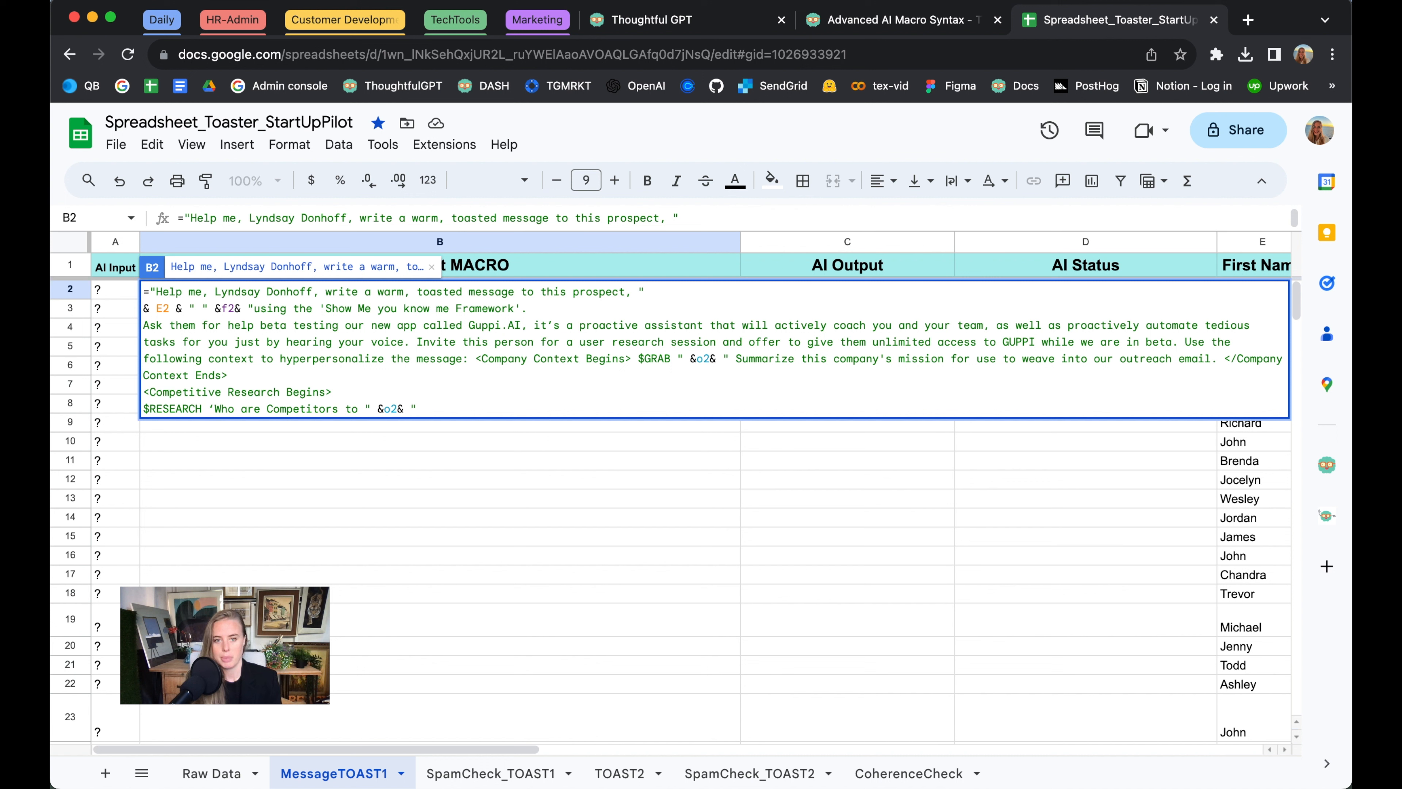
{"action": "type", "text": "? and how are these competitors leveraging new AI?’"}
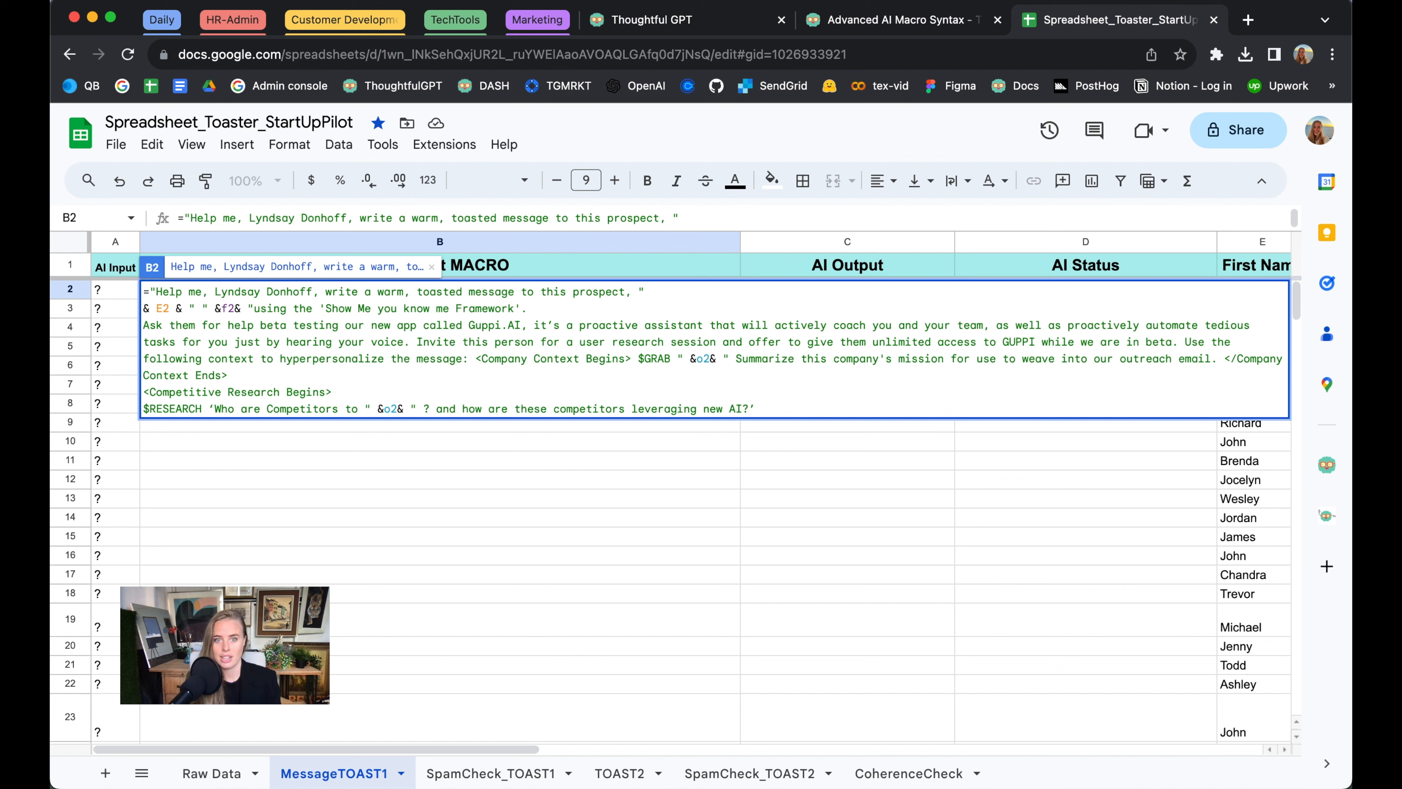
{"action": "type", "text": "</Competitive Research Ends>"}
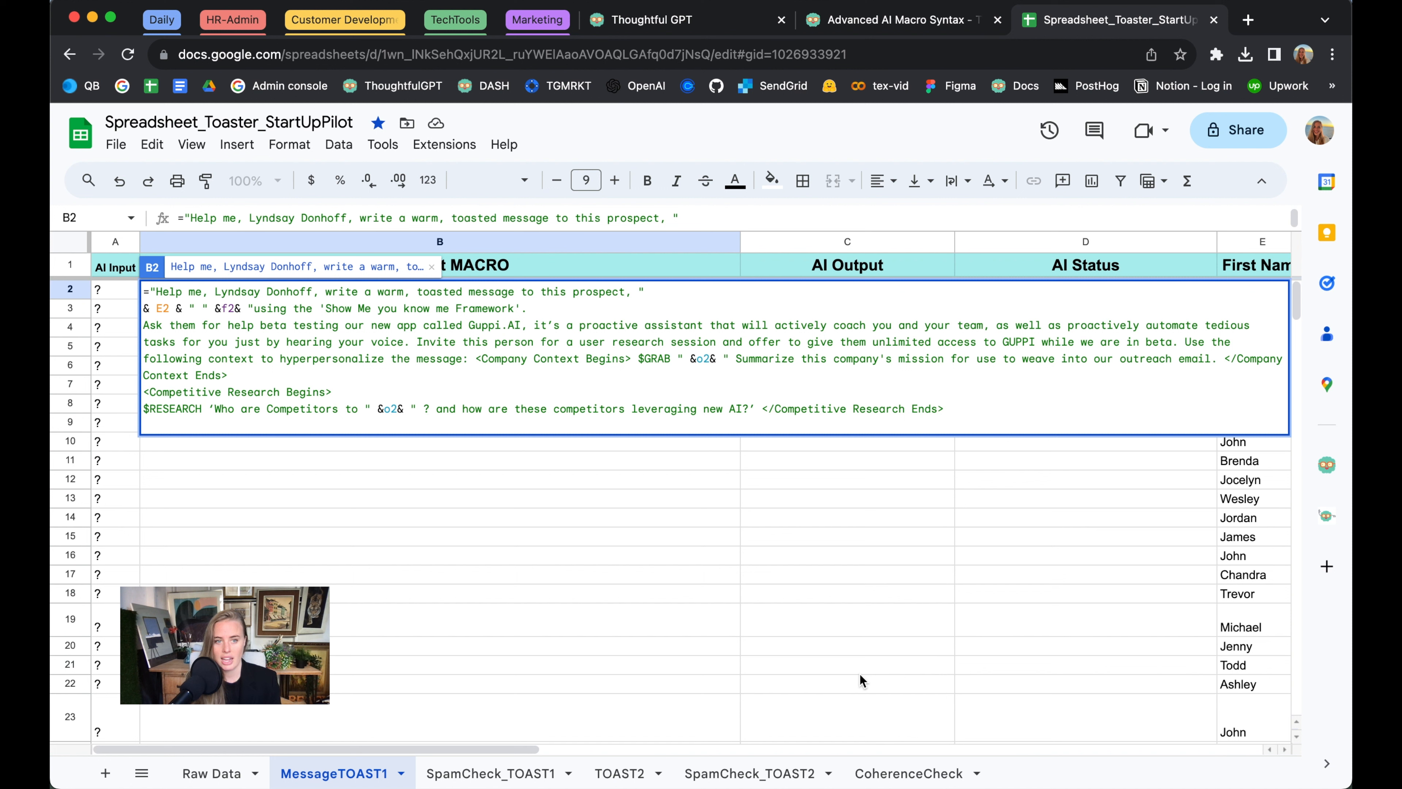
Add a formatting examples block: $RECALL 'What are three examples of our best performing cold outreach templates for the role of " & G2 & " ? </formatting instructions end>
{"action": "type", "text": "<Formatting examples begin>"}
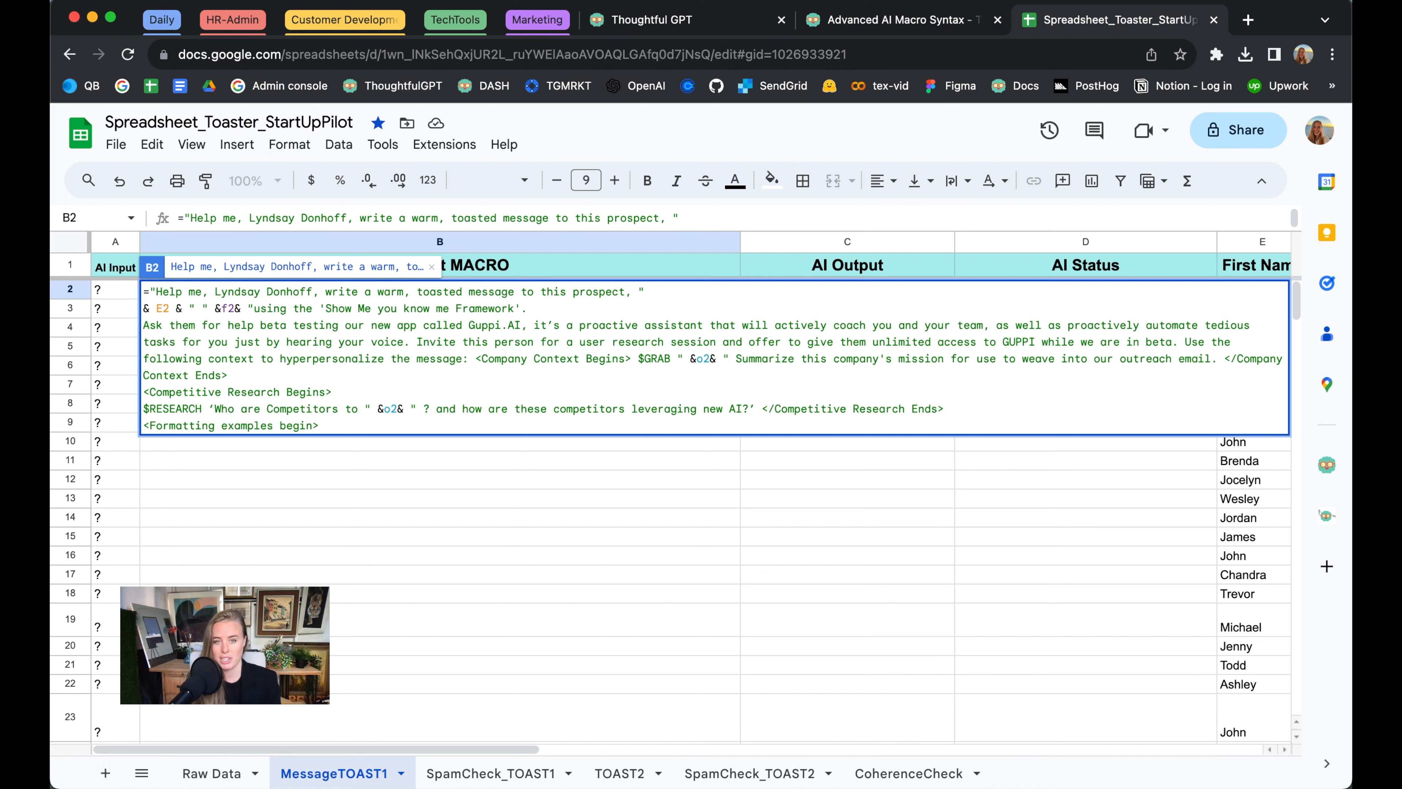
{"action": "type", "text": "$RECALL"}
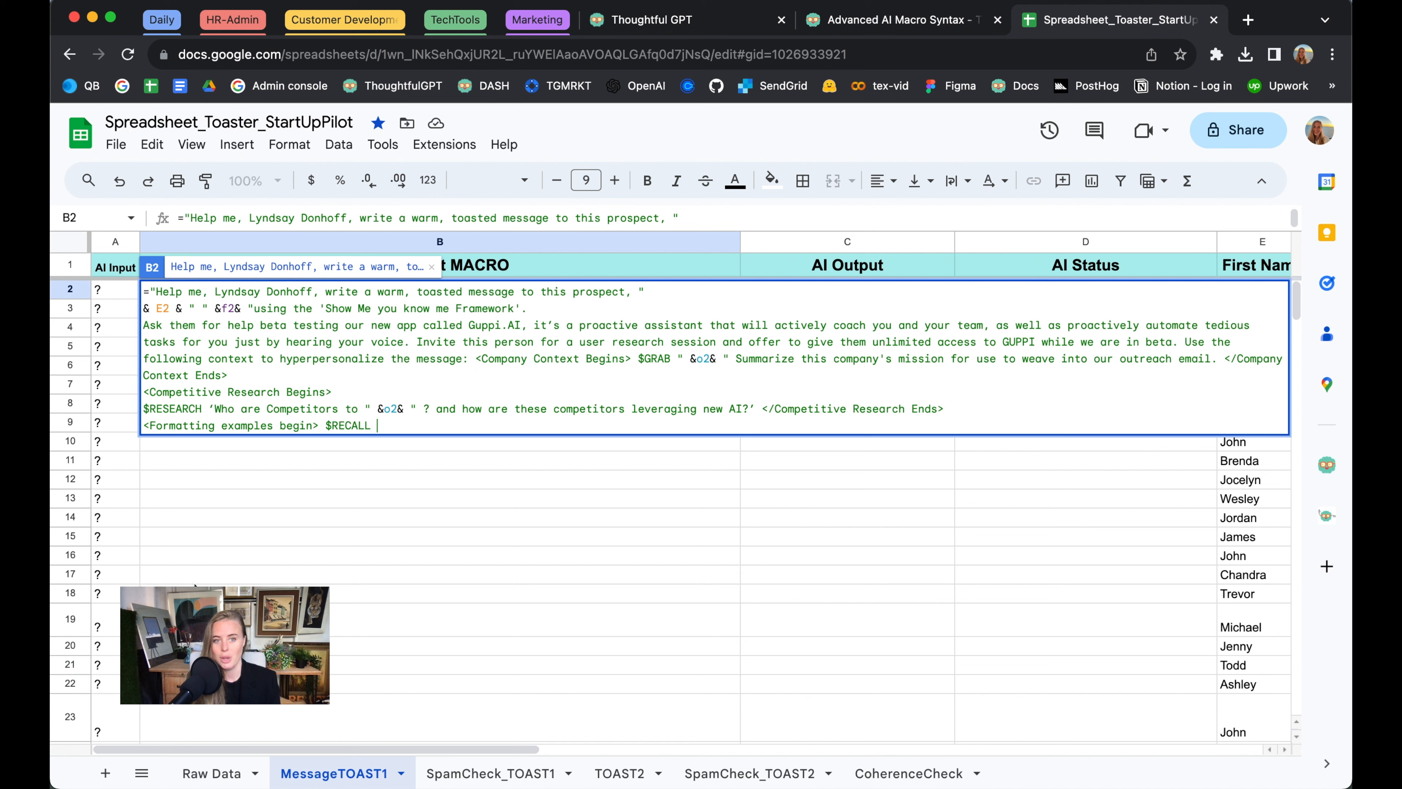
{"action": "type", "text": "'What are three examples of our best performing cold outreach templates for the role of"}
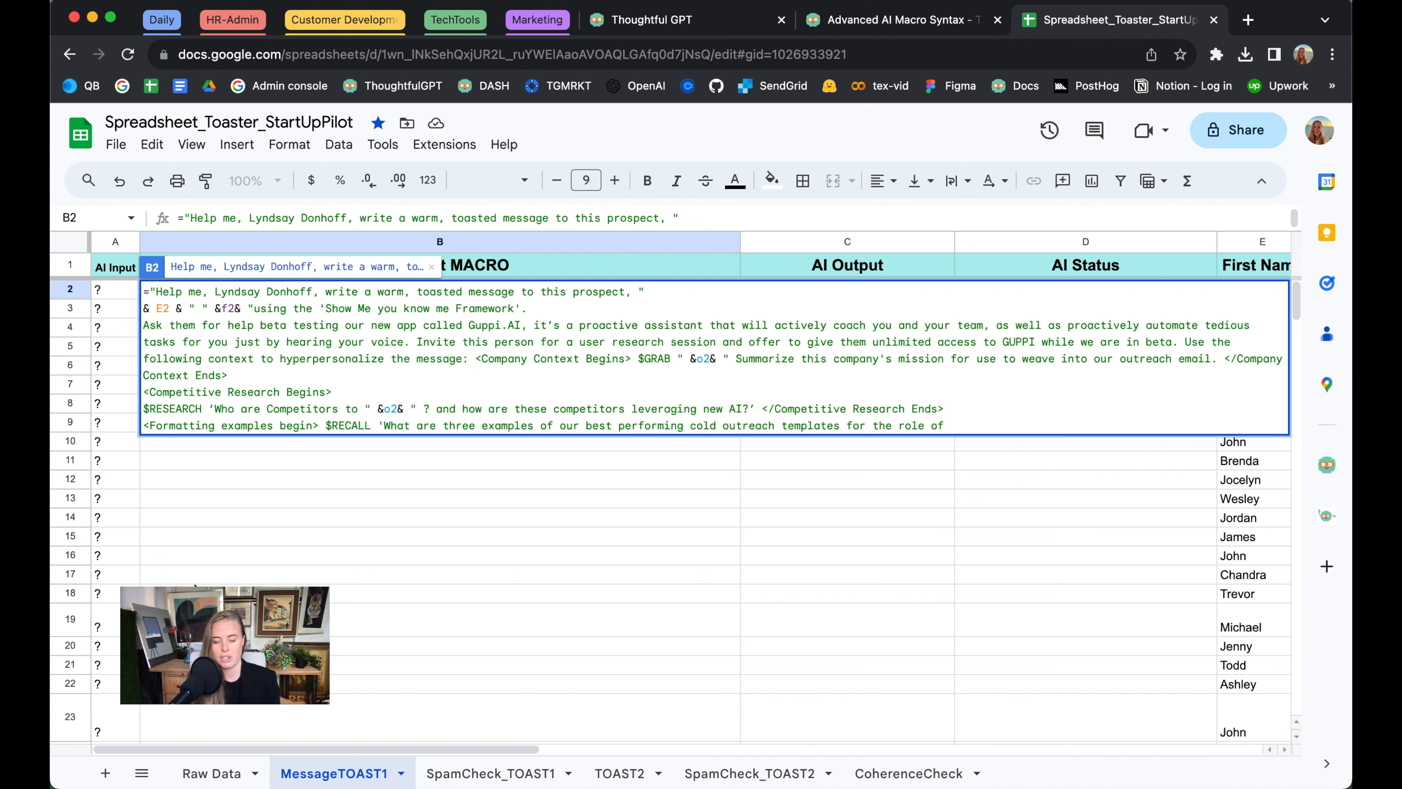
{"action": "type", "text": "\" &"}
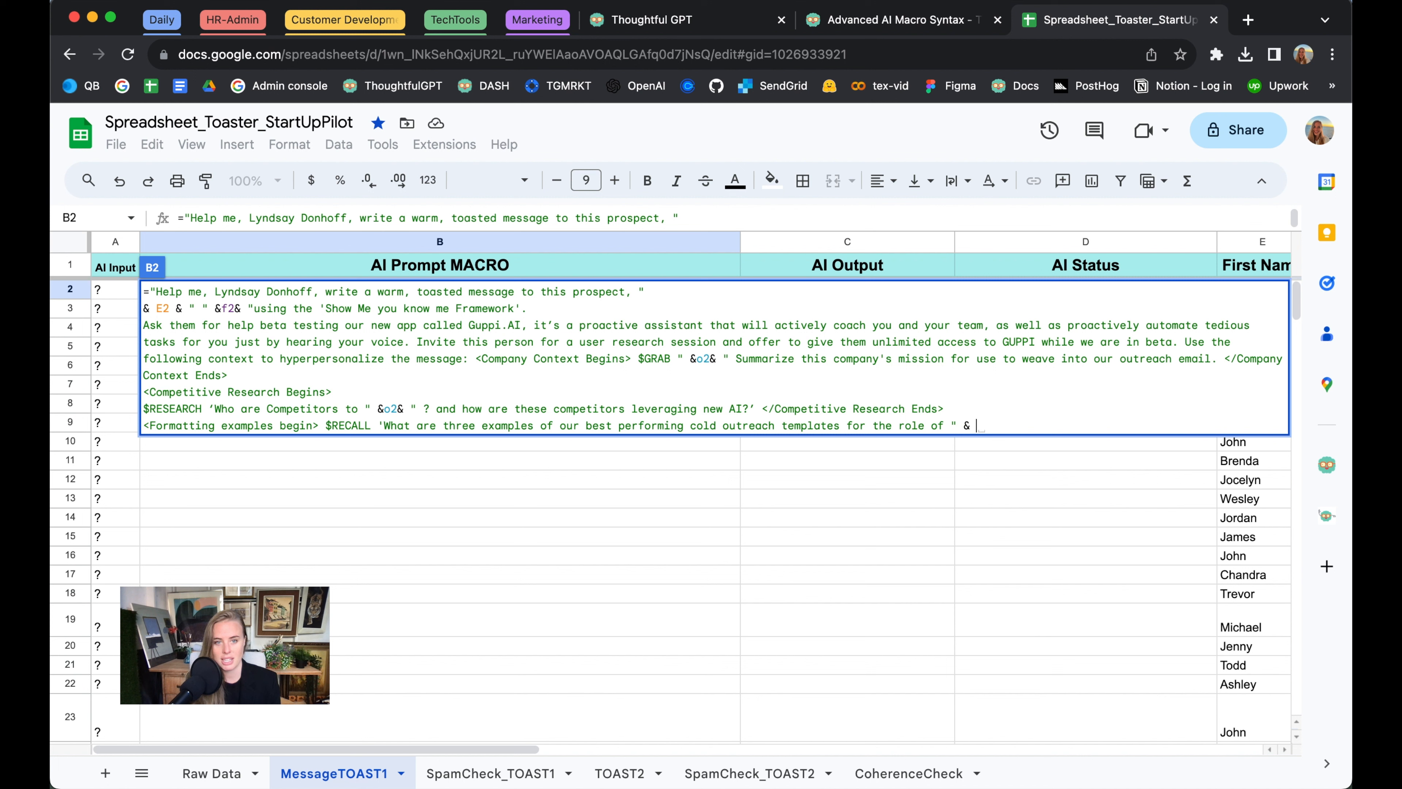
{"action": "scroll", "coordinate": [690, 525], "scroll_direction": "right", "scroll_amount": 5}
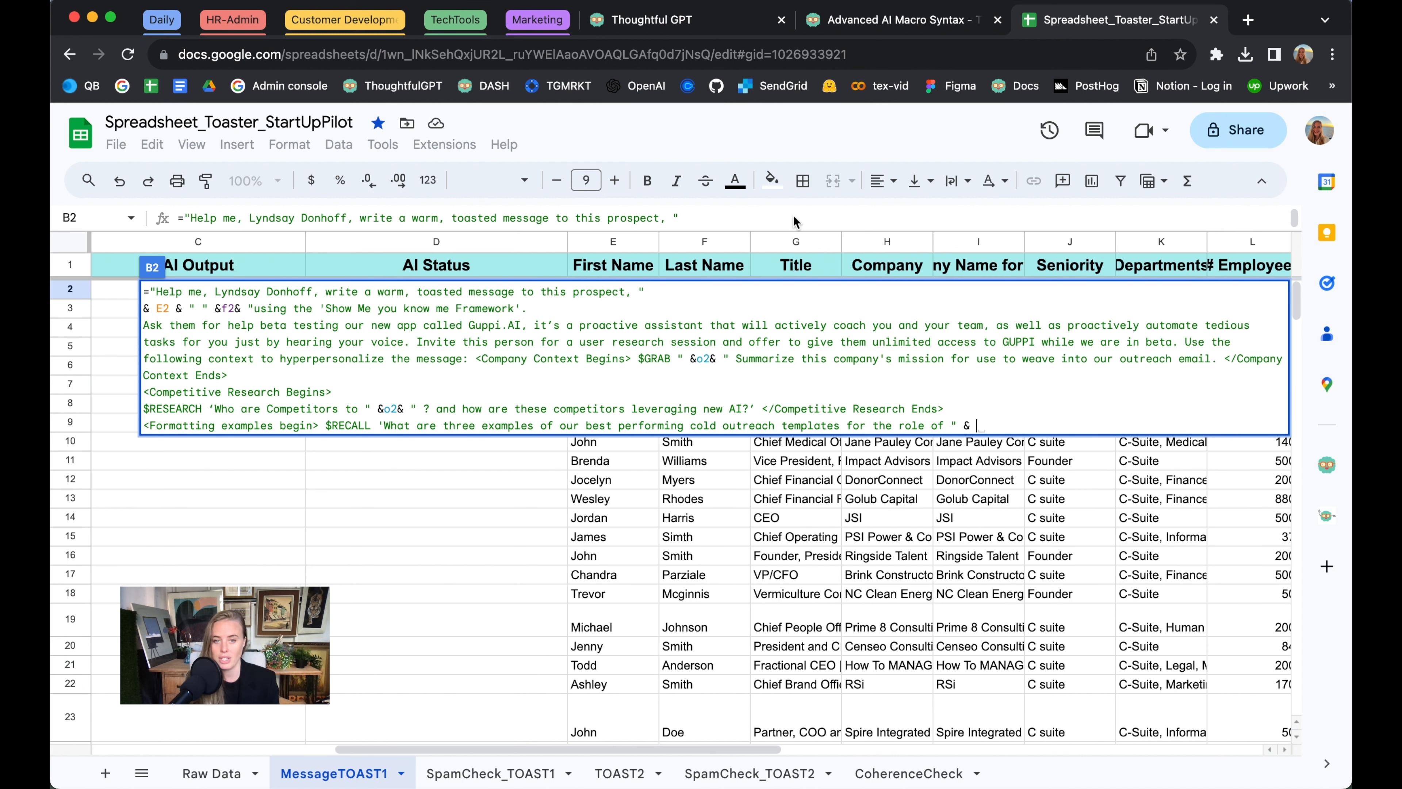
{"action": "type", "text": "G2"}
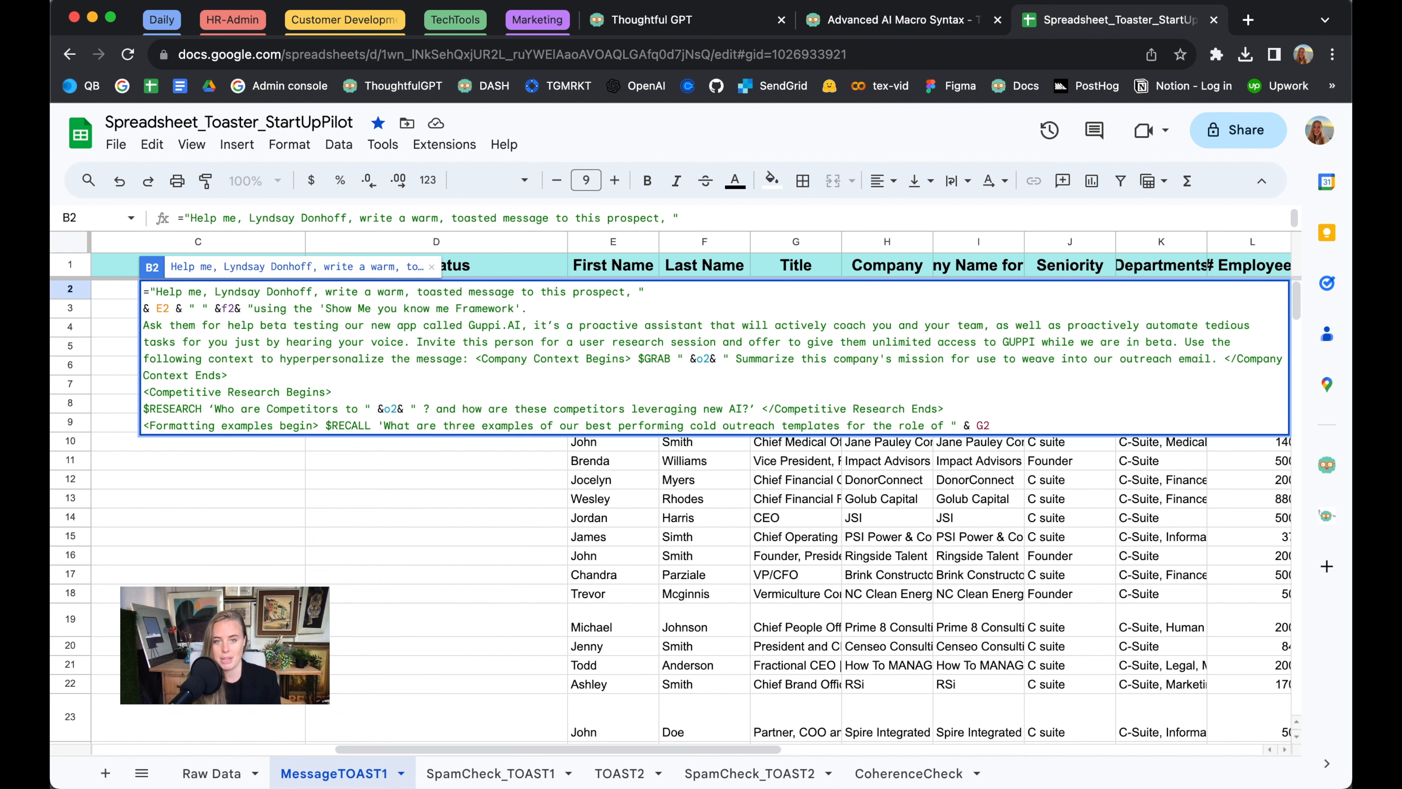
{"action": "type", "text": " & \" ?"}
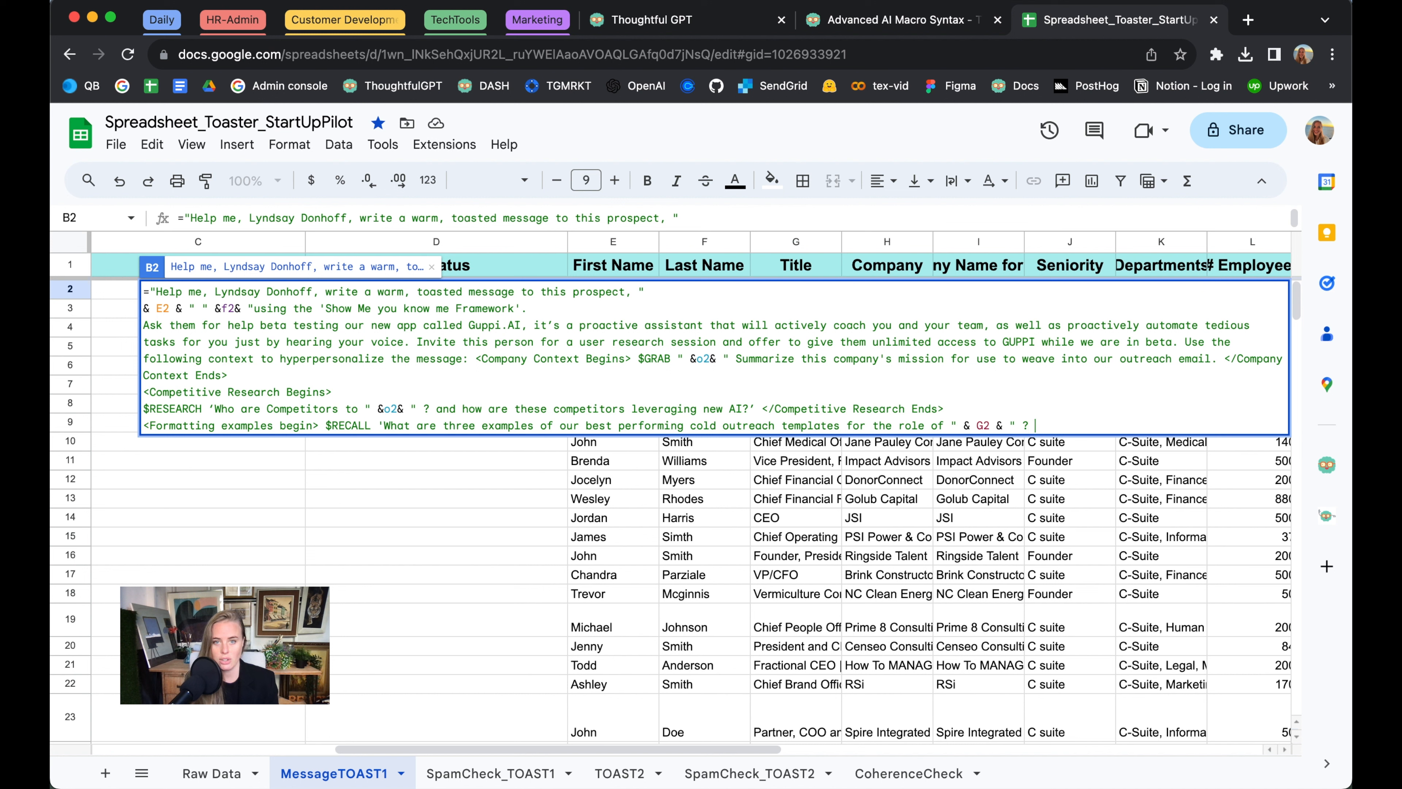
{"action": "type", "text": "</formatting instructions end>"}
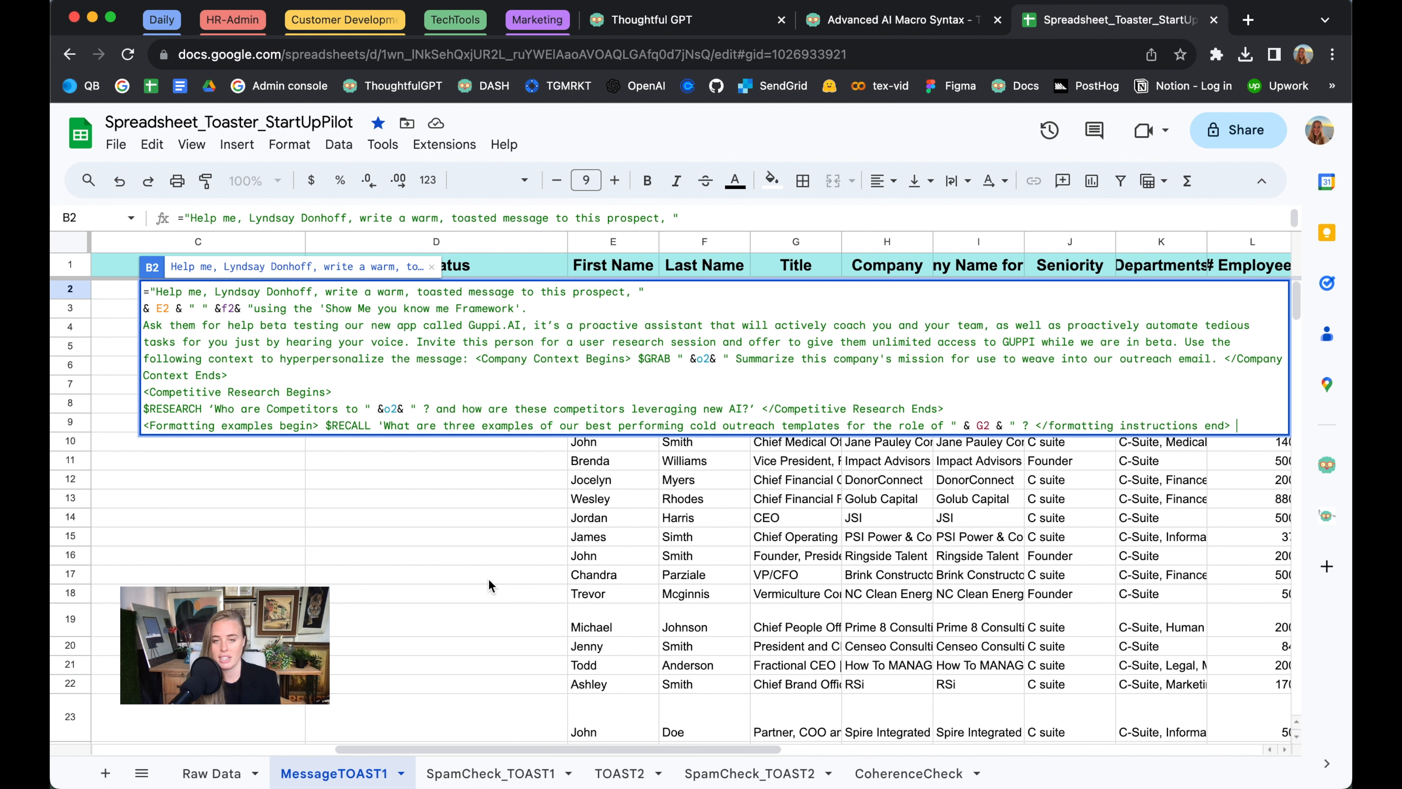
Append <Prospect Details begin> $ENTIRE_ROW </Prospect Context Ends> on a new line, close the string and commit the B2 formula
{"action": "key", "text": "alt+Return"}
{"action": "type", "text": "<"}
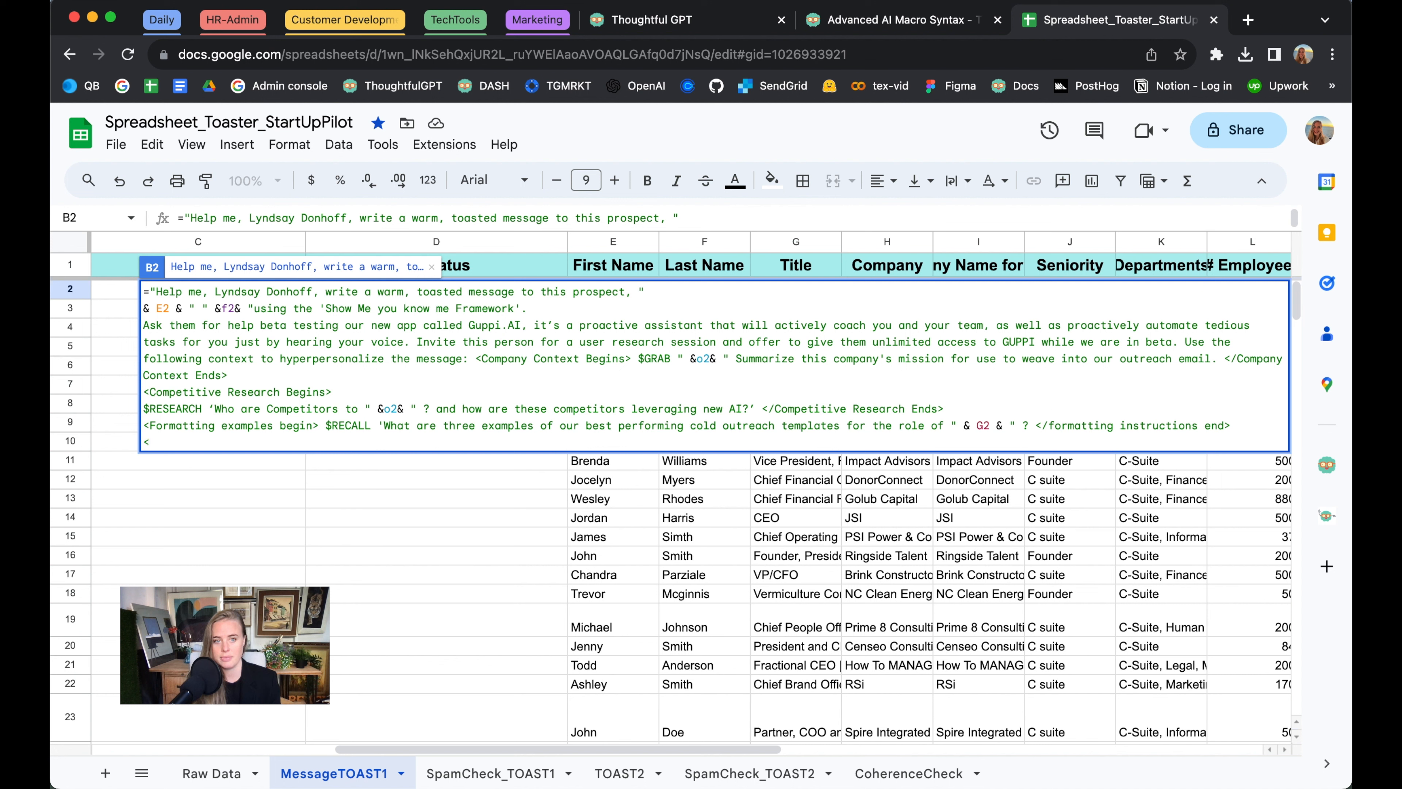
{"action": "type", "text": "Prospect "}
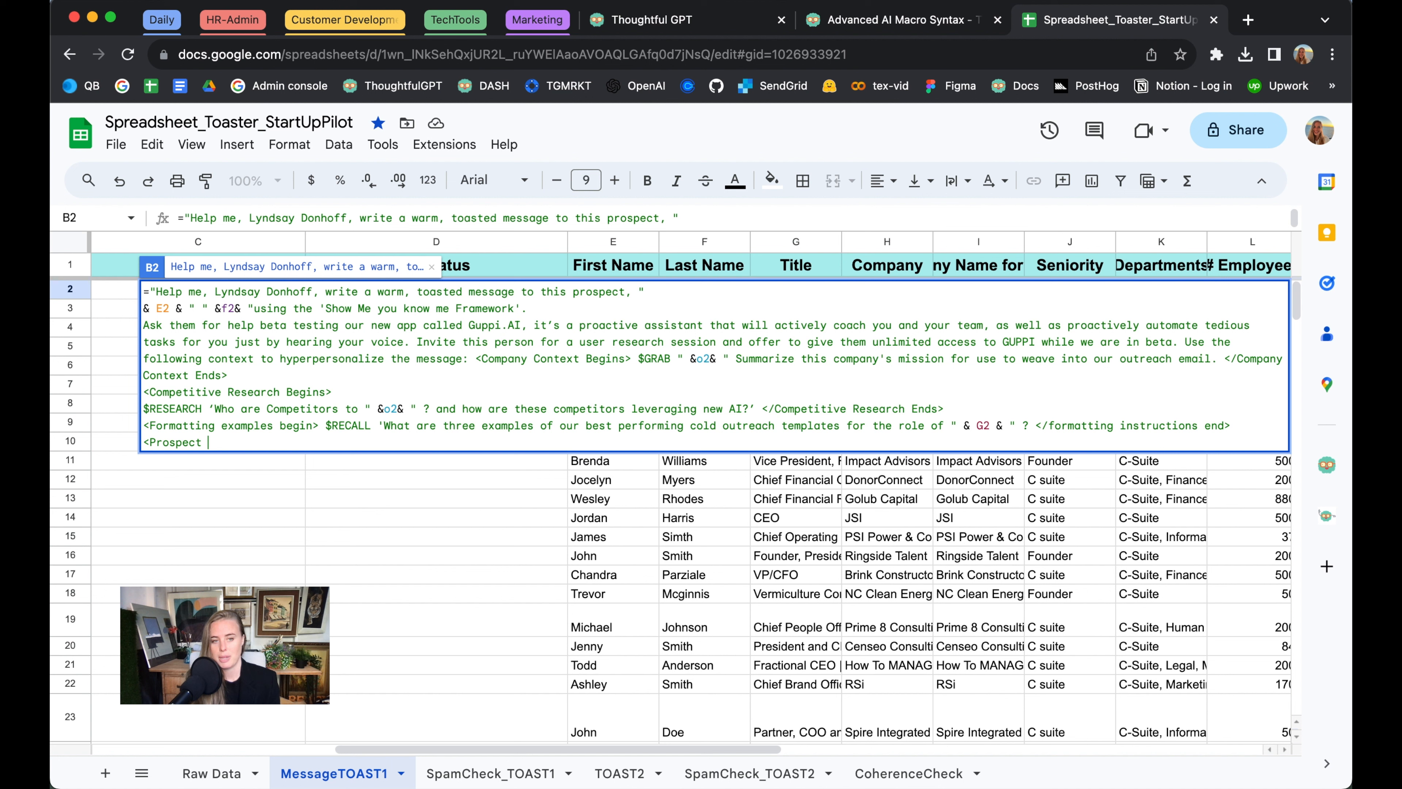
{"action": "type", "text": "Details begin"}
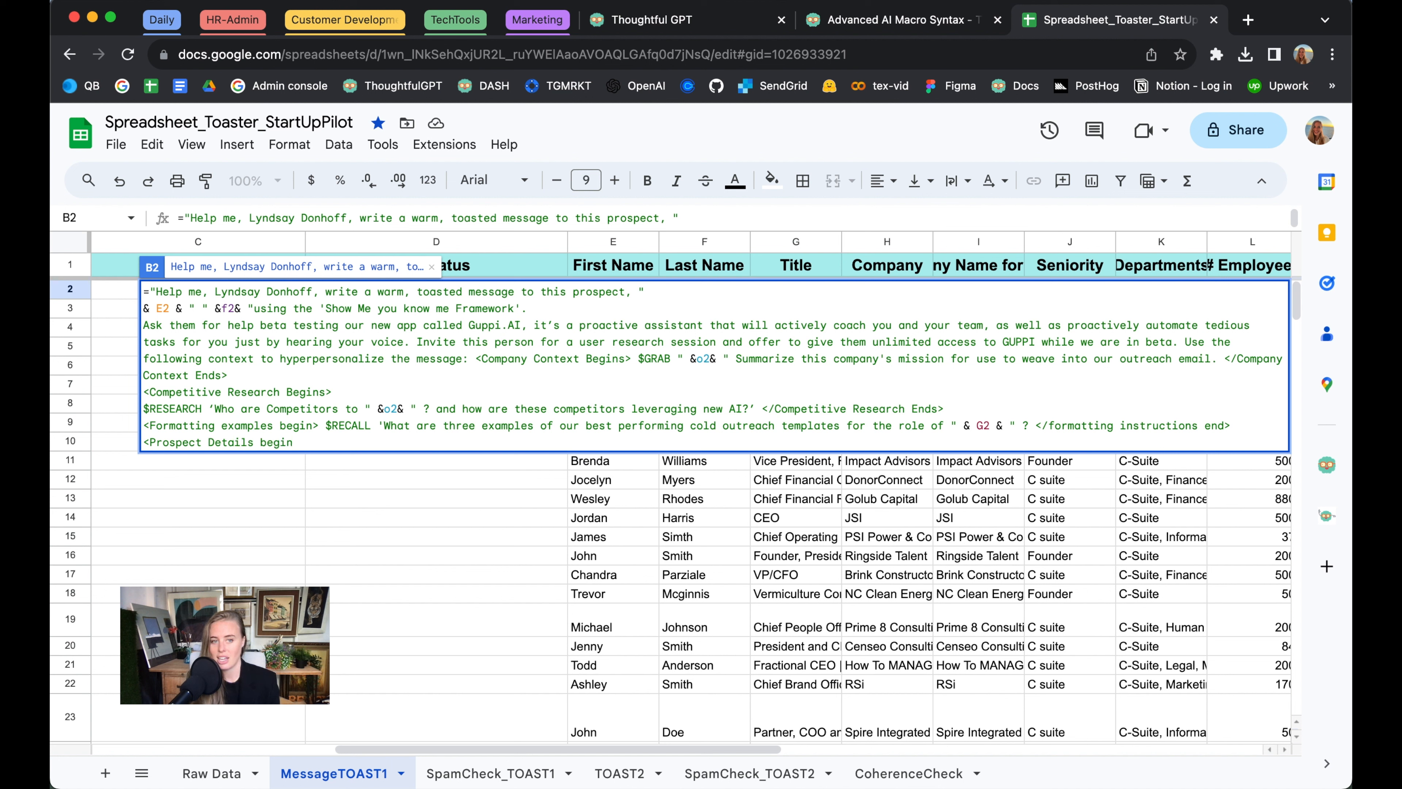
{"action": "type", "text": "> $"}
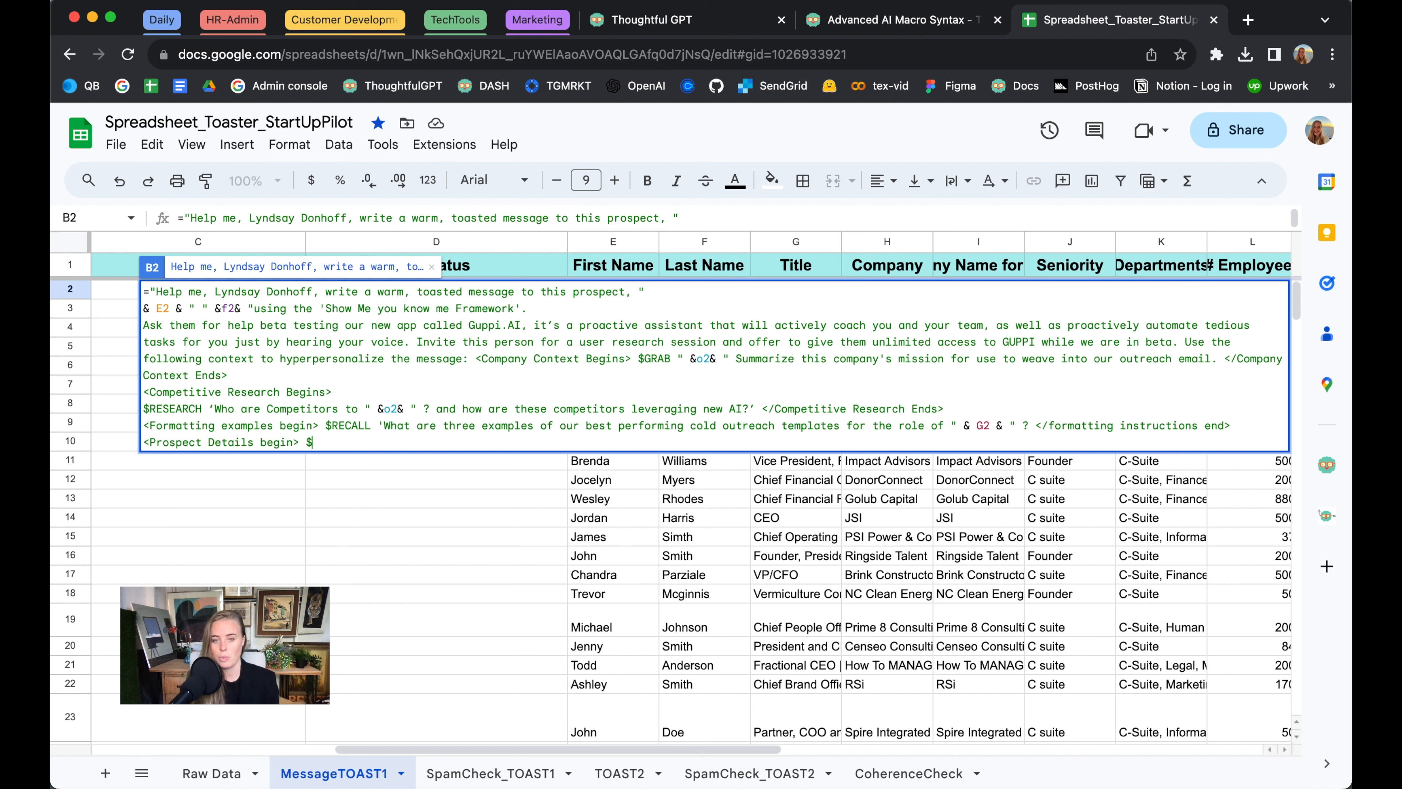
{"action": "type", "text": "ENTIRE ROW"}
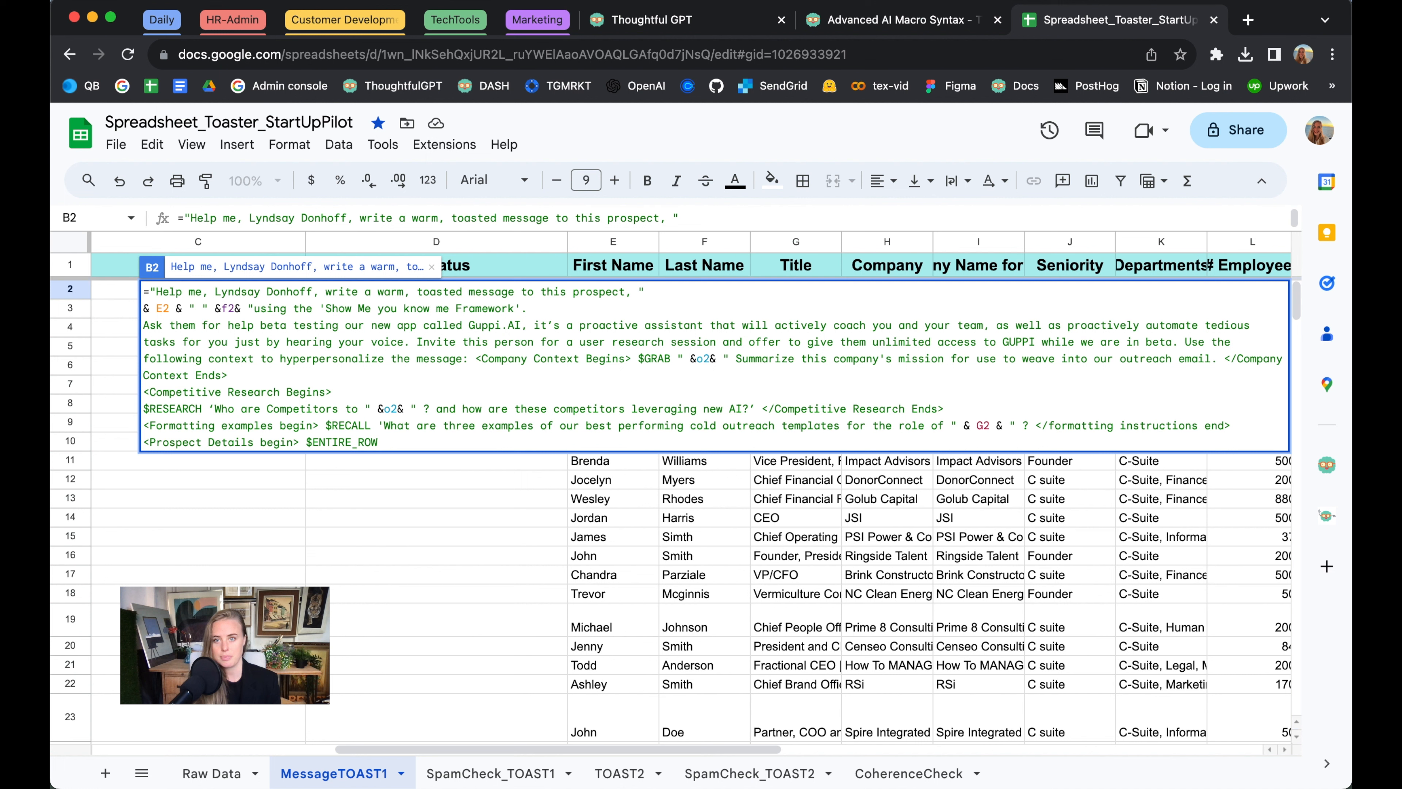
{"action": "type", "text": " </Prospect Context Ends>\""}
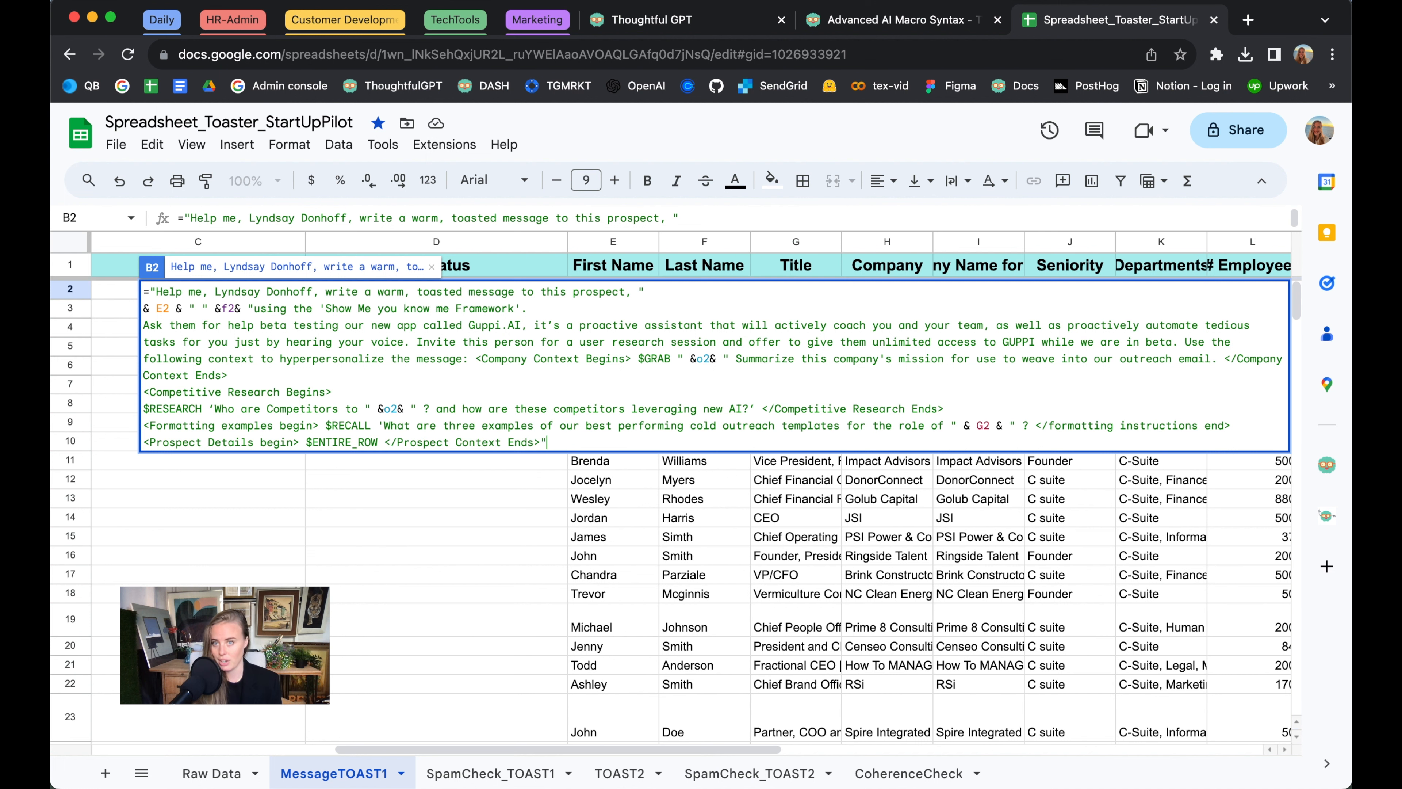
{"action": "key", "text": "Return"}
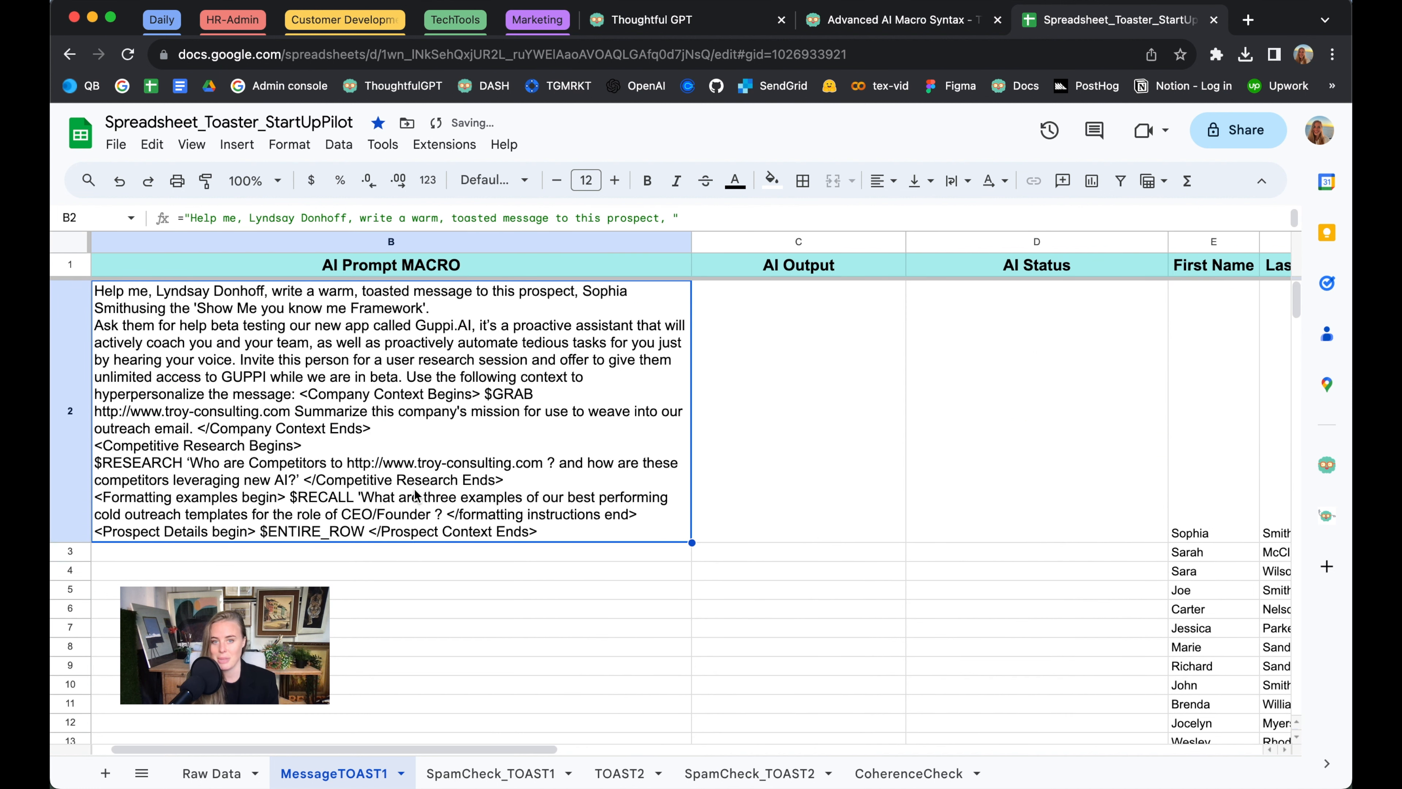
Fill the B2 prompt formula down through B10
{"action": "left_click", "coordinate": [287, 686], "text": "shift"}
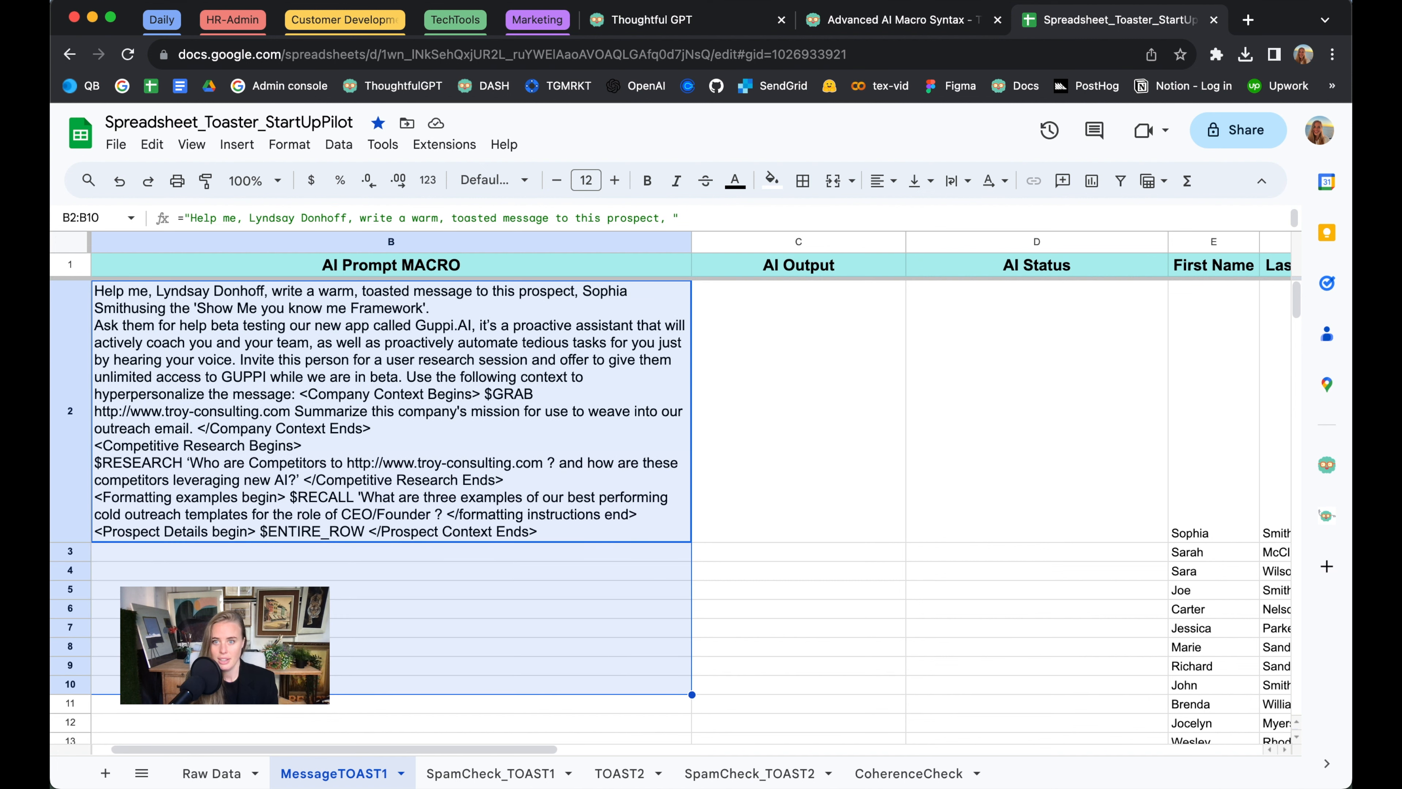
{"action": "key", "text": "super+d"}
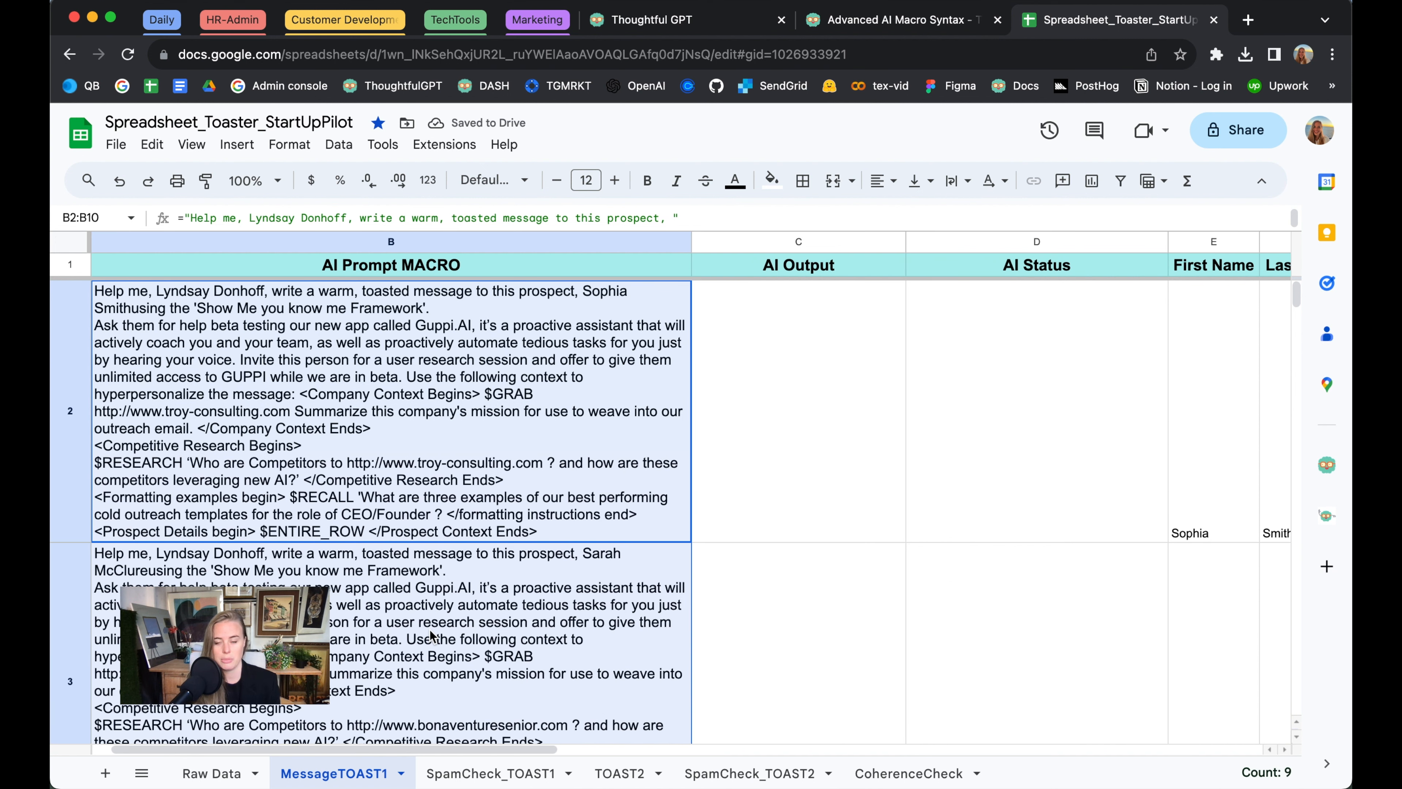
Open the Thoughtful GPT add-on, check the data columns from E to V, and highlight the region to process: 10 rows, 18 columns
{"action": "left_click", "coordinate": [1326, 464]}
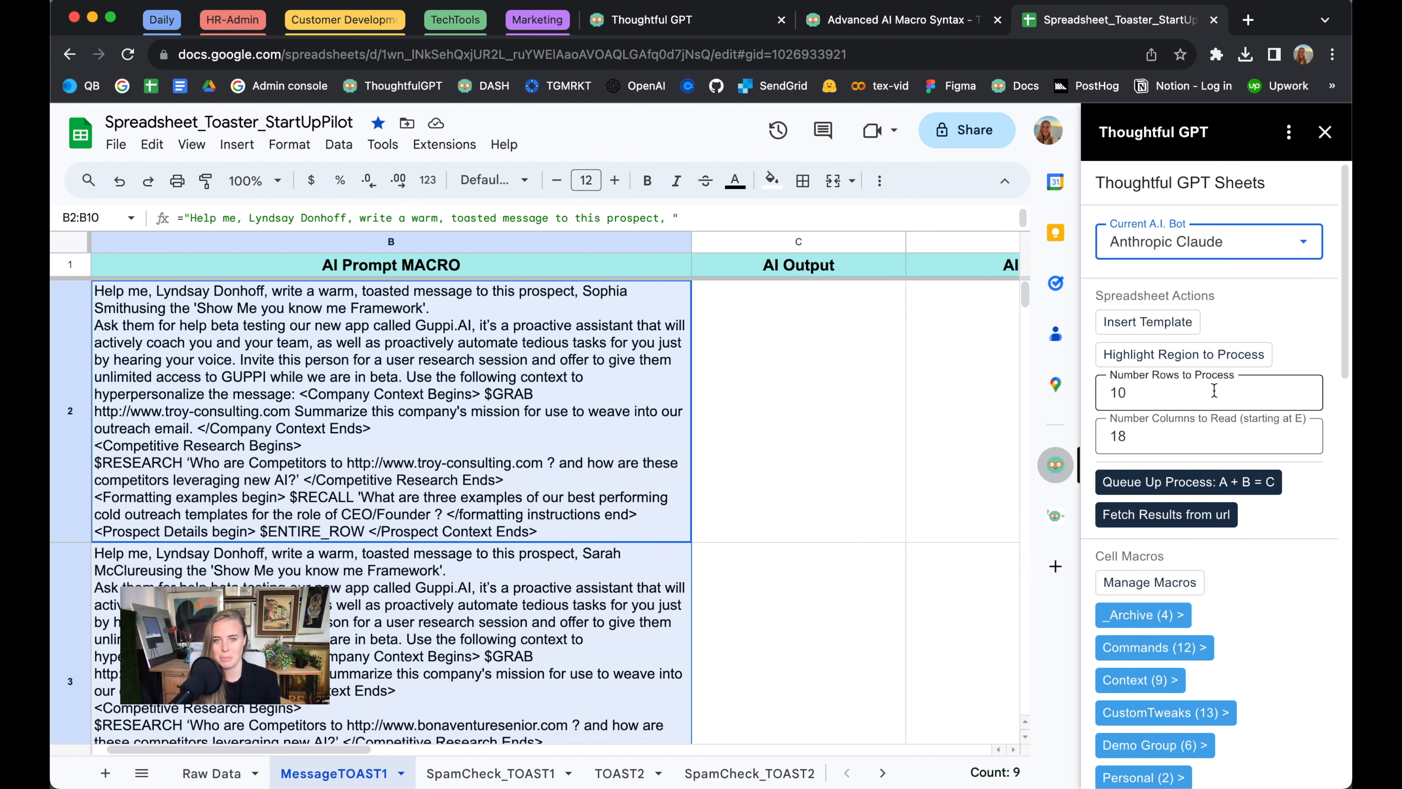
{"action": "scroll", "coordinate": [956, 494], "scroll_direction": "right", "scroll_amount": 5}
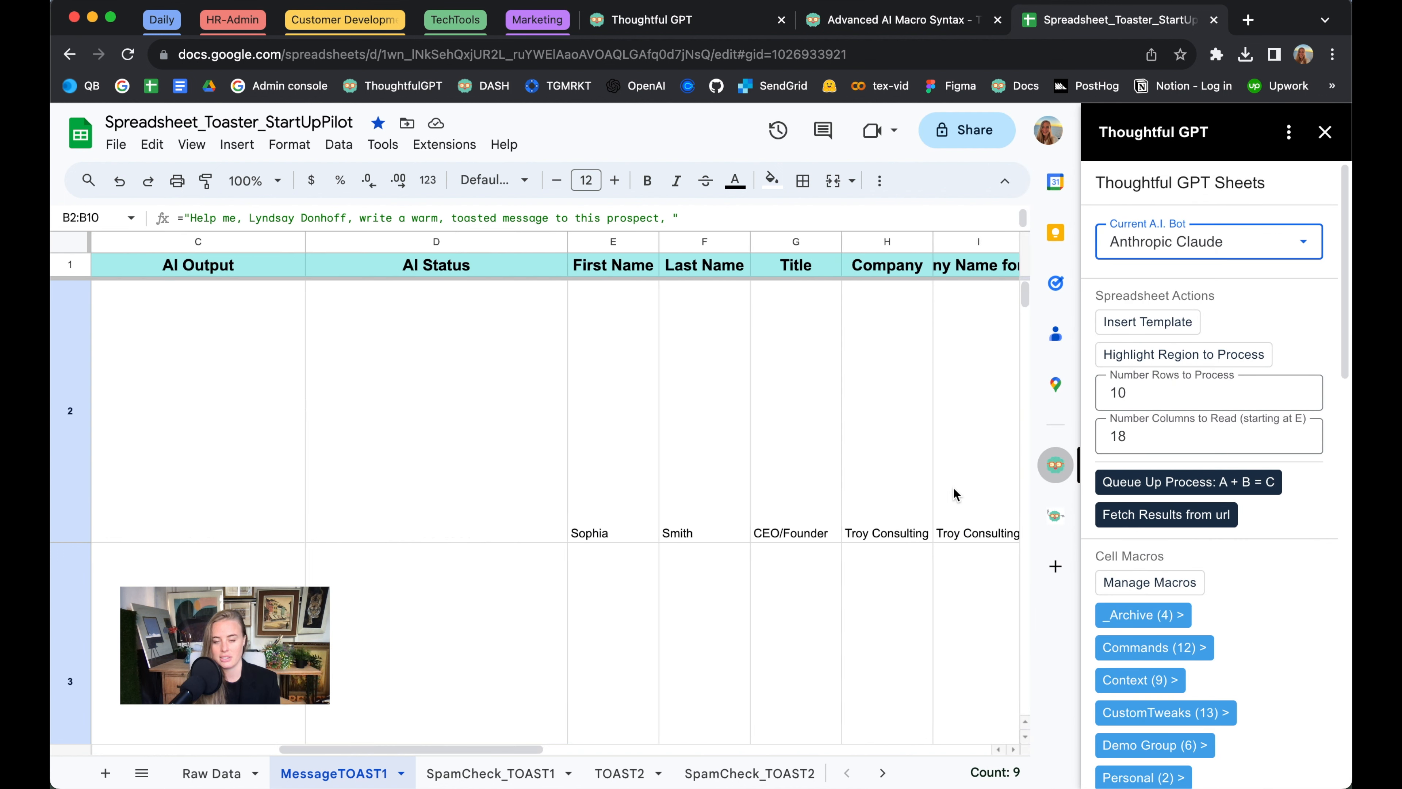
{"action": "scroll", "coordinate": [956, 494], "scroll_direction": "right", "scroll_amount": 3}
{"action": "left_click_drag", "start_coordinate": [157, 268], "coordinate": [772, 265]}
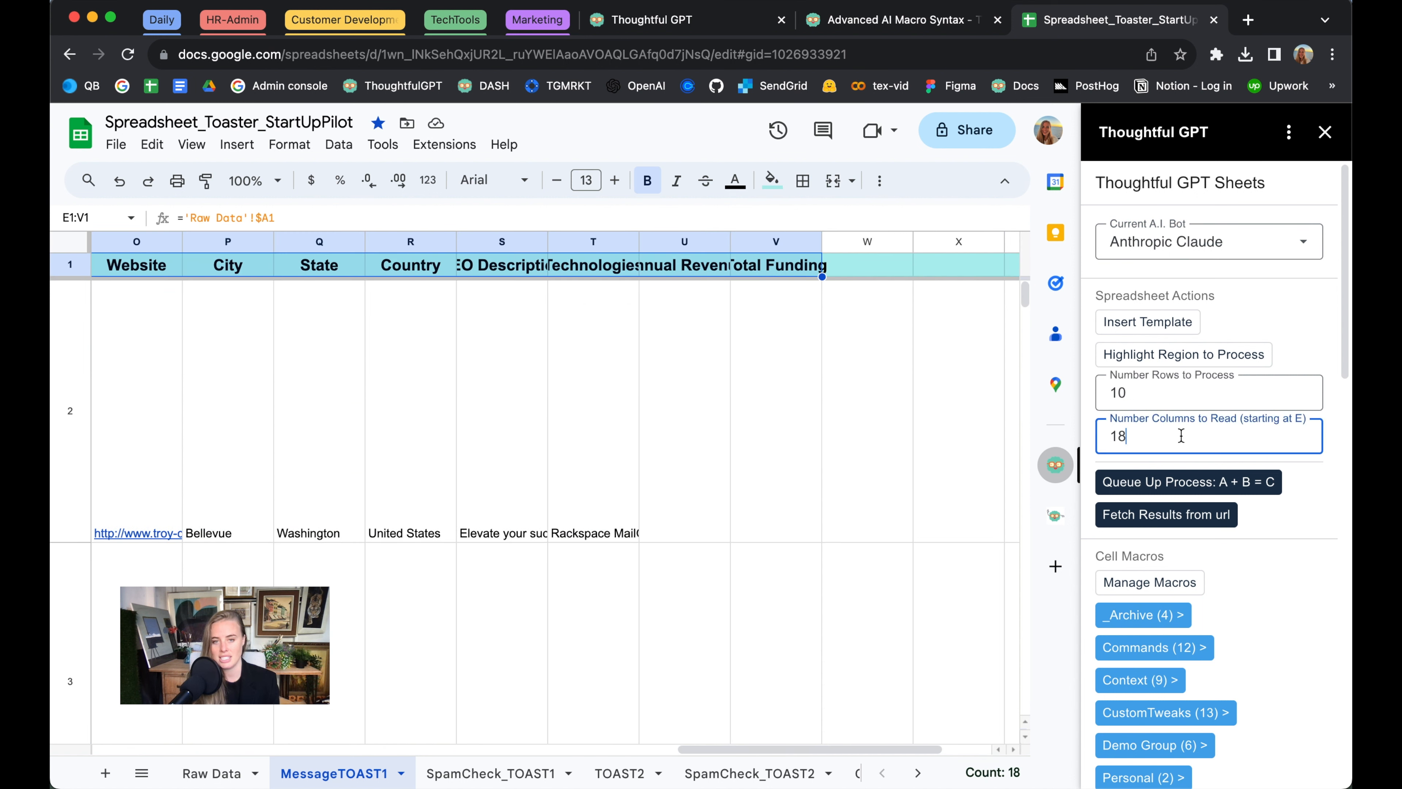
{"action": "left_click", "coordinate": [1203, 355]}
{"action": "scroll", "coordinate": [852, 503], "scroll_direction": "right", "scroll_amount": 10}
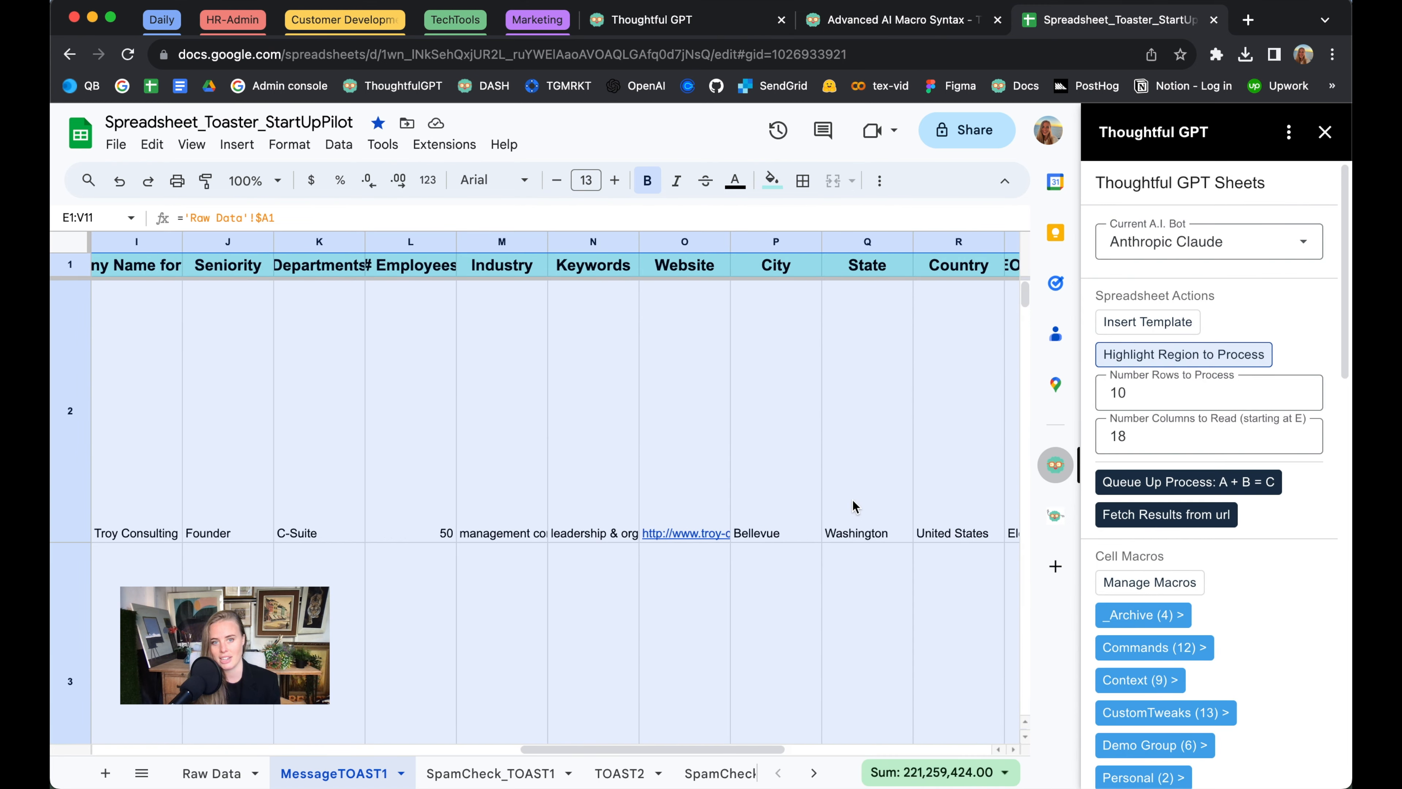
{"action": "scroll", "coordinate": [853, 507], "scroll_direction": "left", "scroll_amount": 10}
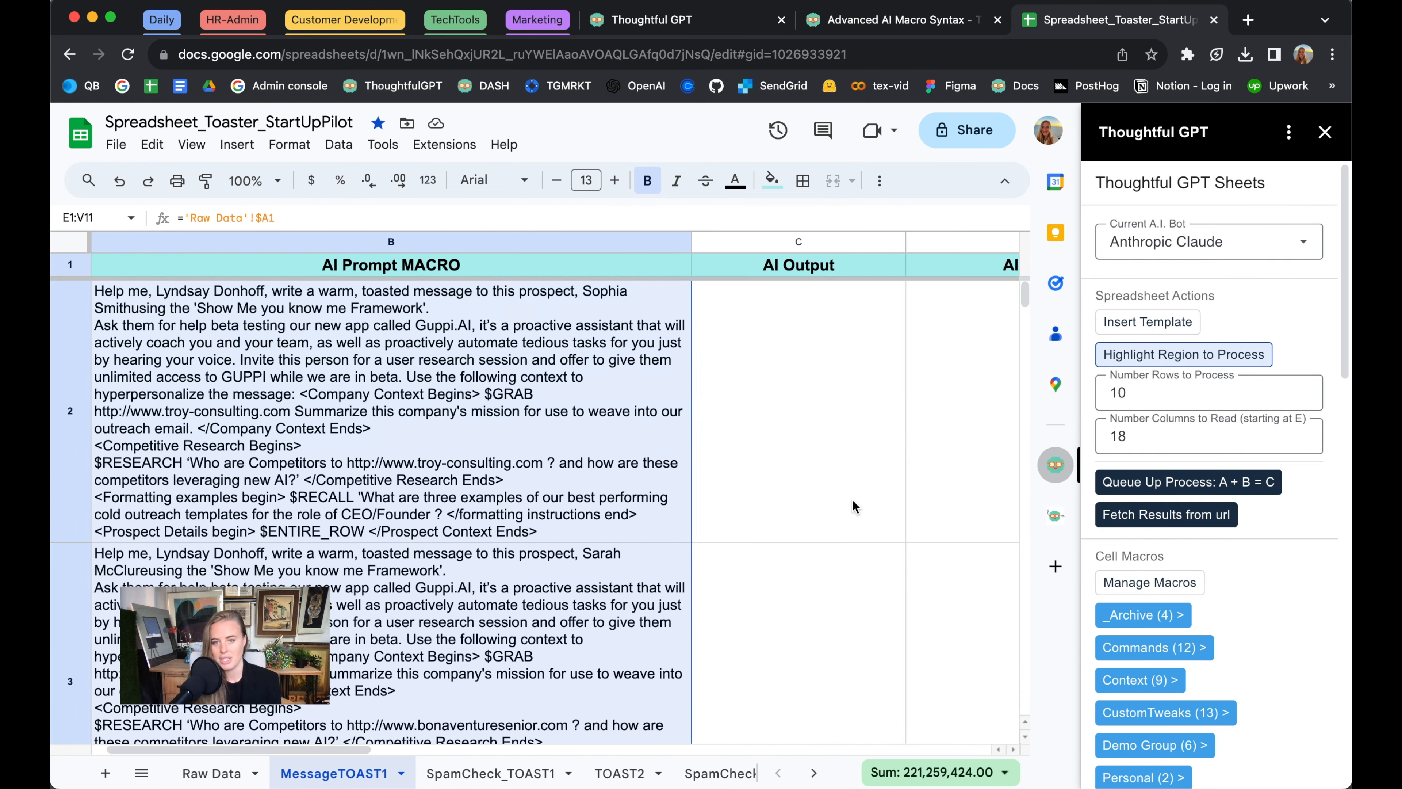
Queue up the highlighted rows for processing and fetch the results from their URLs into the AI Output column
{"action": "left_click", "coordinate": [1219, 484]}
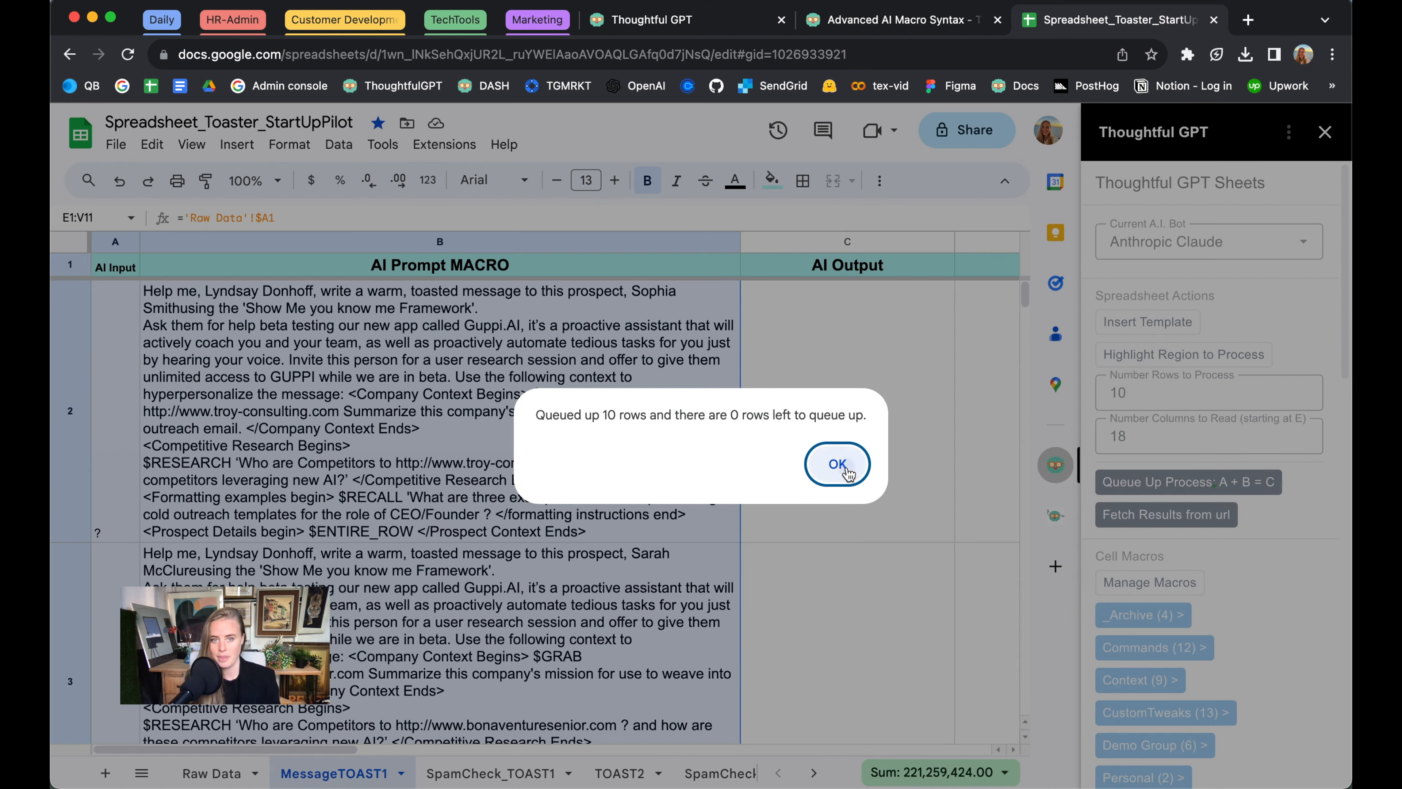
{"action": "left_click", "coordinate": [847, 467]}
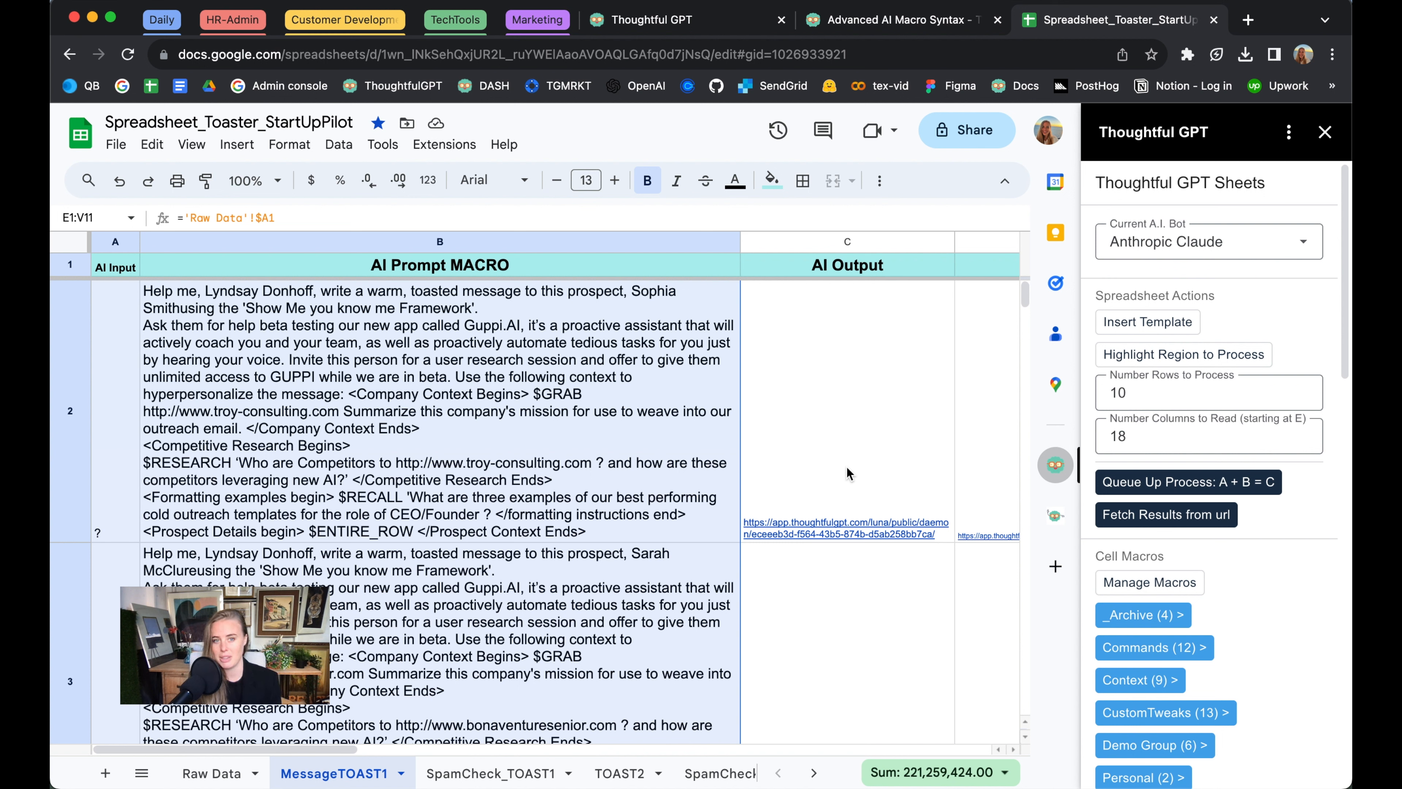
{"action": "left_click", "coordinate": [1142, 516]}
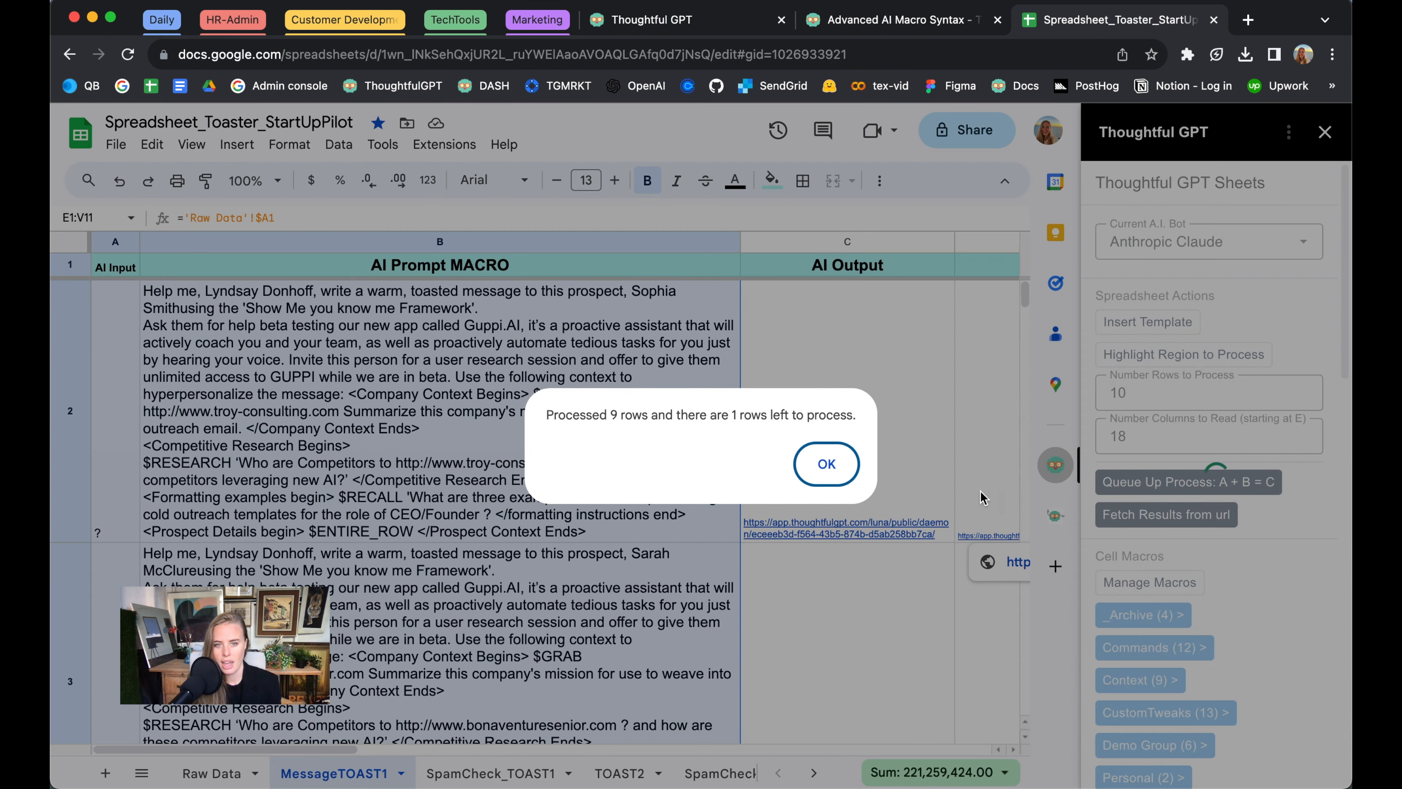
{"action": "left_click", "coordinate": [828, 467]}
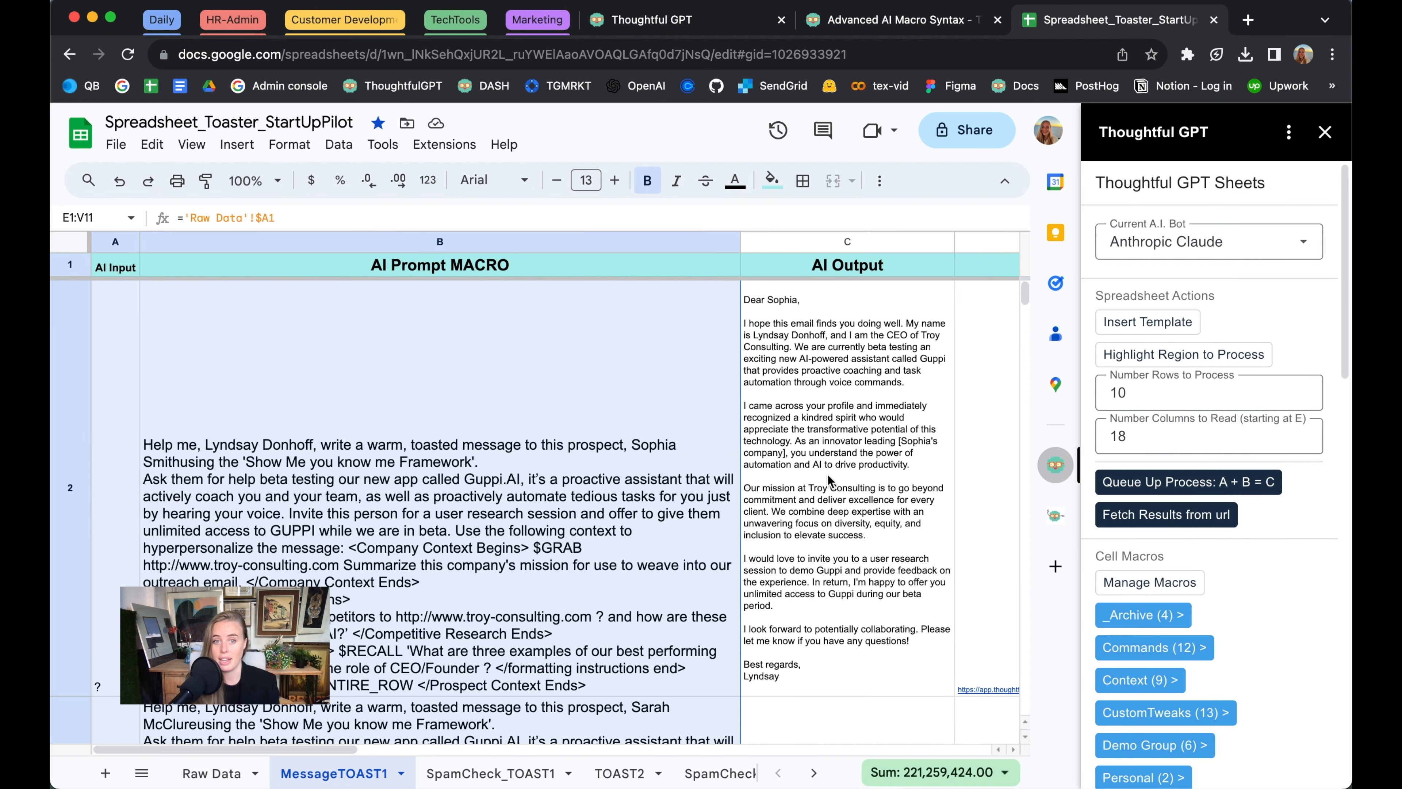
{"action": "scroll", "coordinate": [828, 474], "scroll_direction": "down", "scroll_amount": 1}
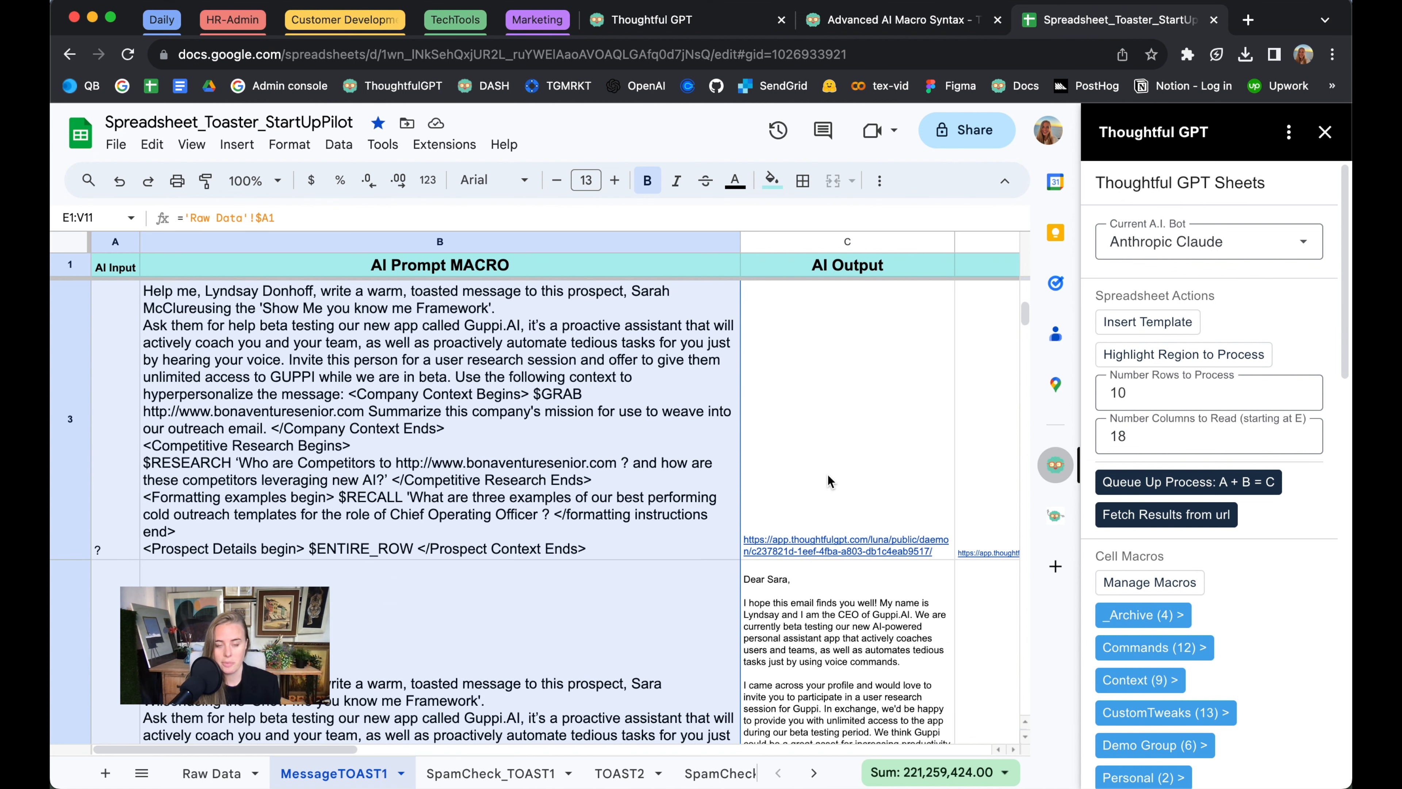
{"action": "scroll", "coordinate": [828, 474], "scroll_direction": "down", "scroll_amount": 1}
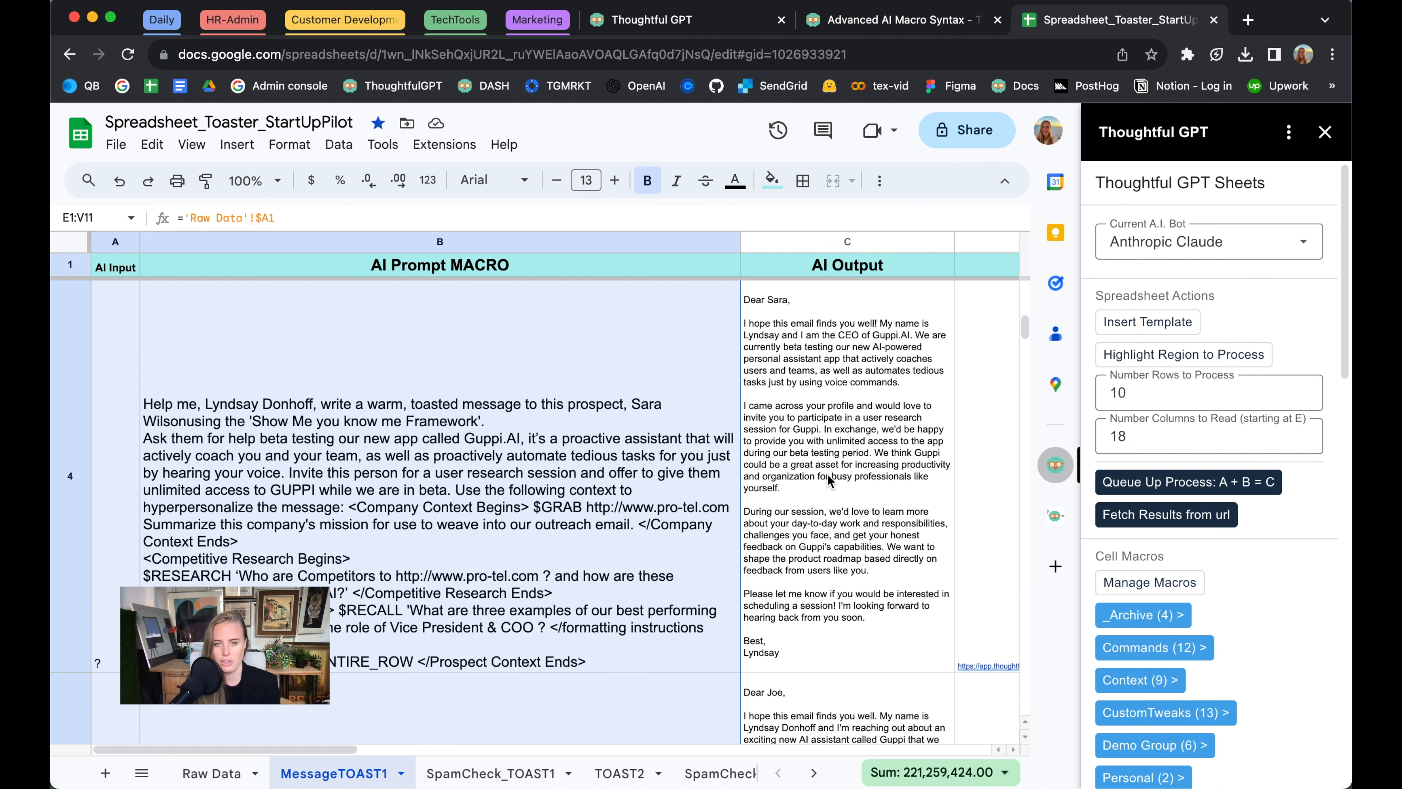
{"action": "scroll", "coordinate": [828, 474], "scroll_direction": "up", "scroll_amount": 2}
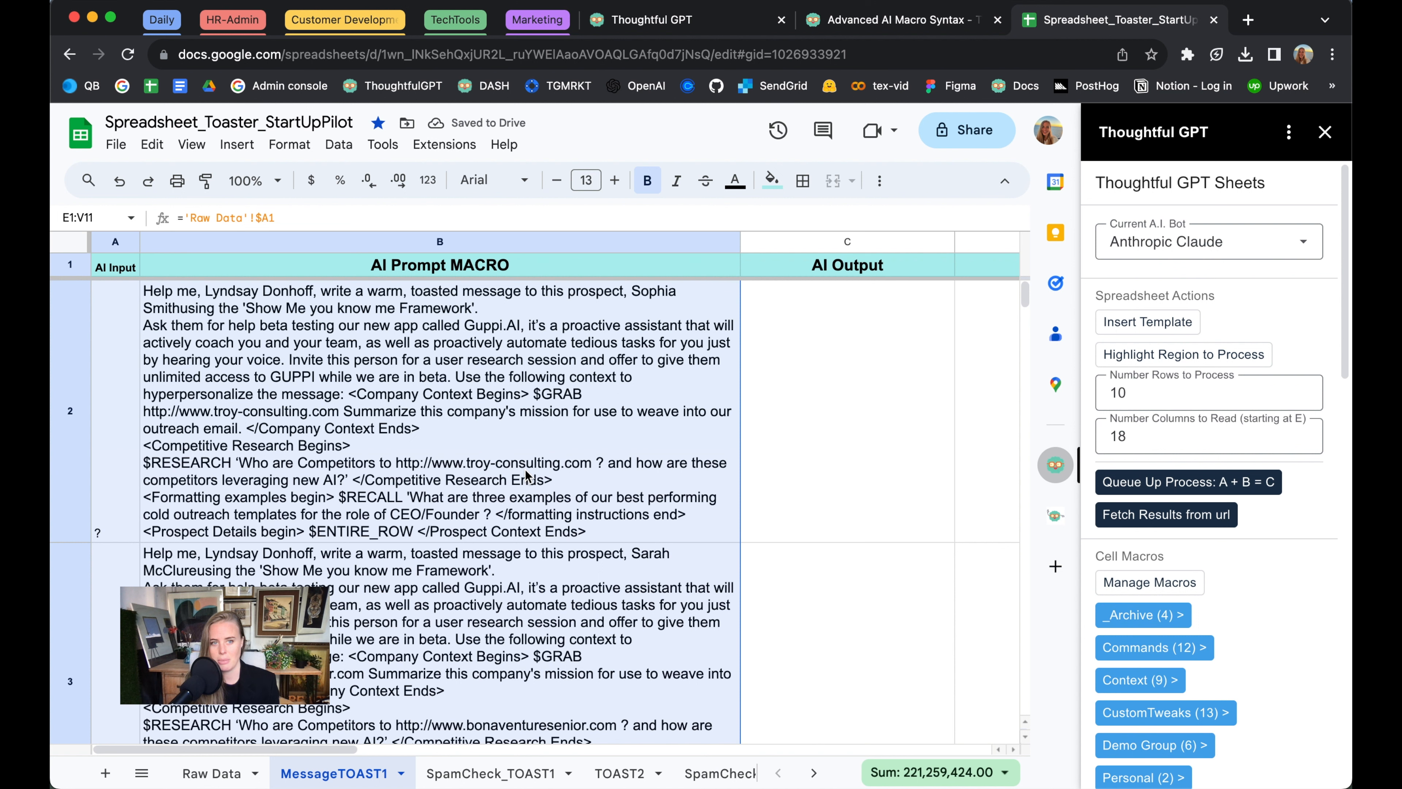
In the B2 formula, add a comma before "using" and insert "CEO of ThoughtfulPlatform which is the team behind GUPPI.ai" after the sender's name
{"action": "left_click", "coordinate": [525, 475]}
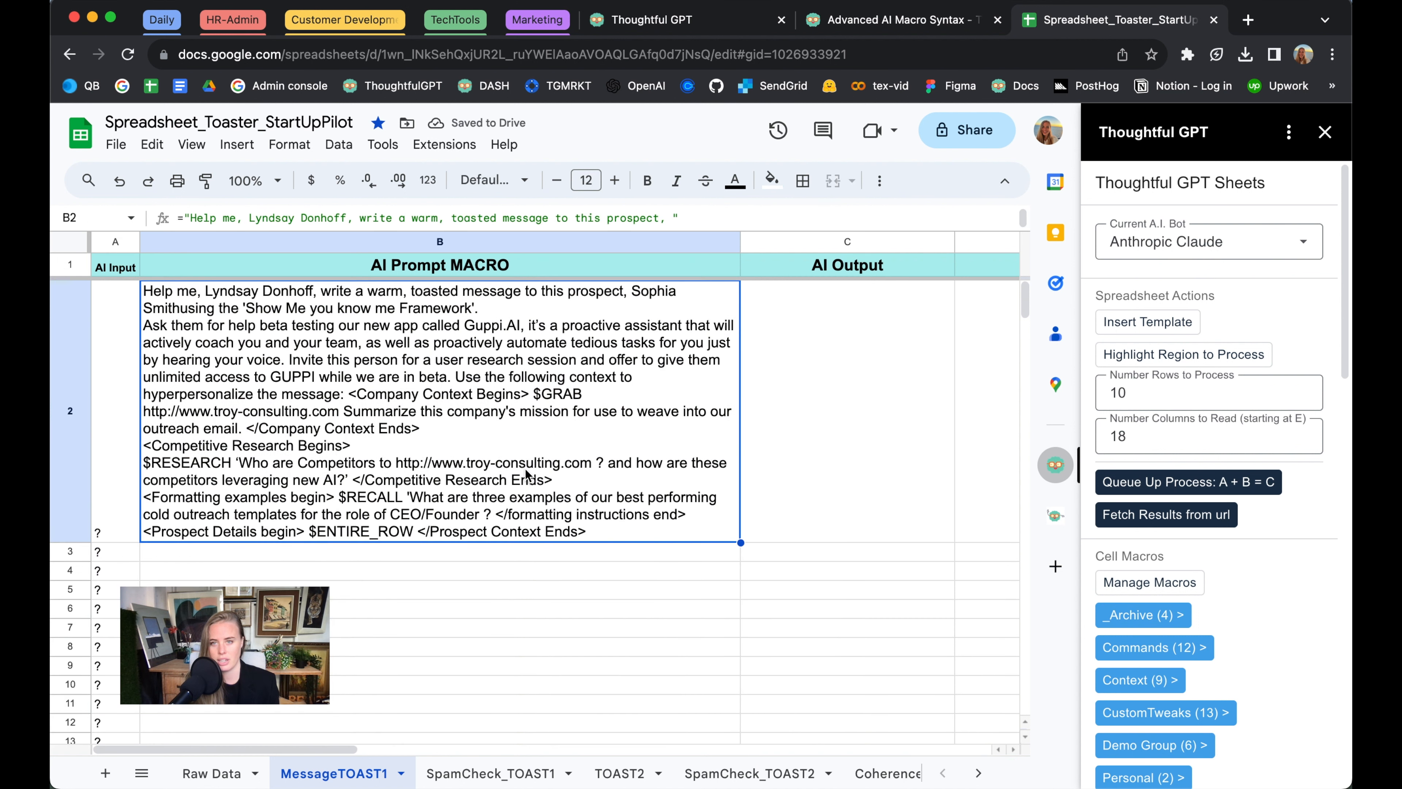
{"action": "double_click", "coordinate": [186, 311]}
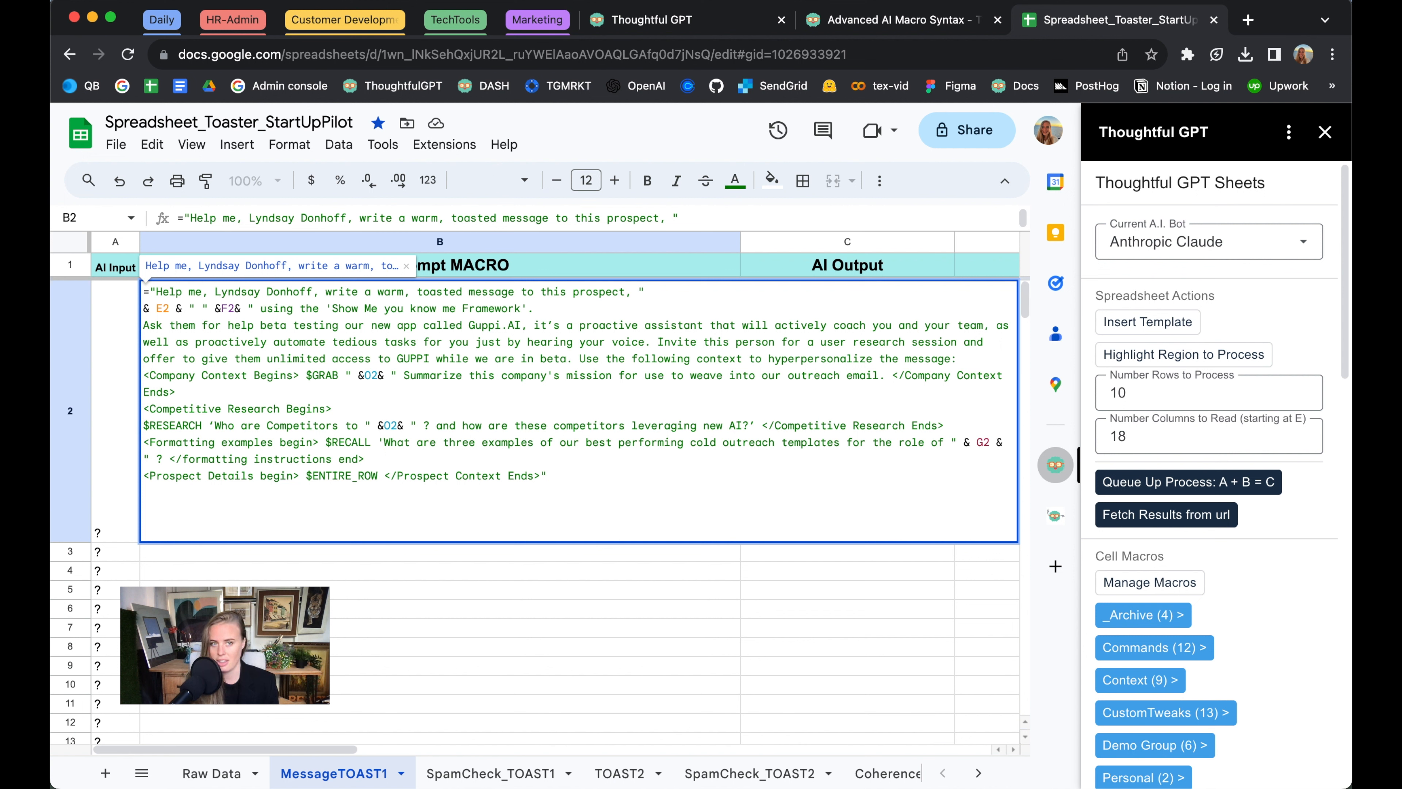
{"action": "type", "text": ","}
{"action": "left_click", "coordinate": [312, 293]}
{"action": "type", "text": "CEO of"}
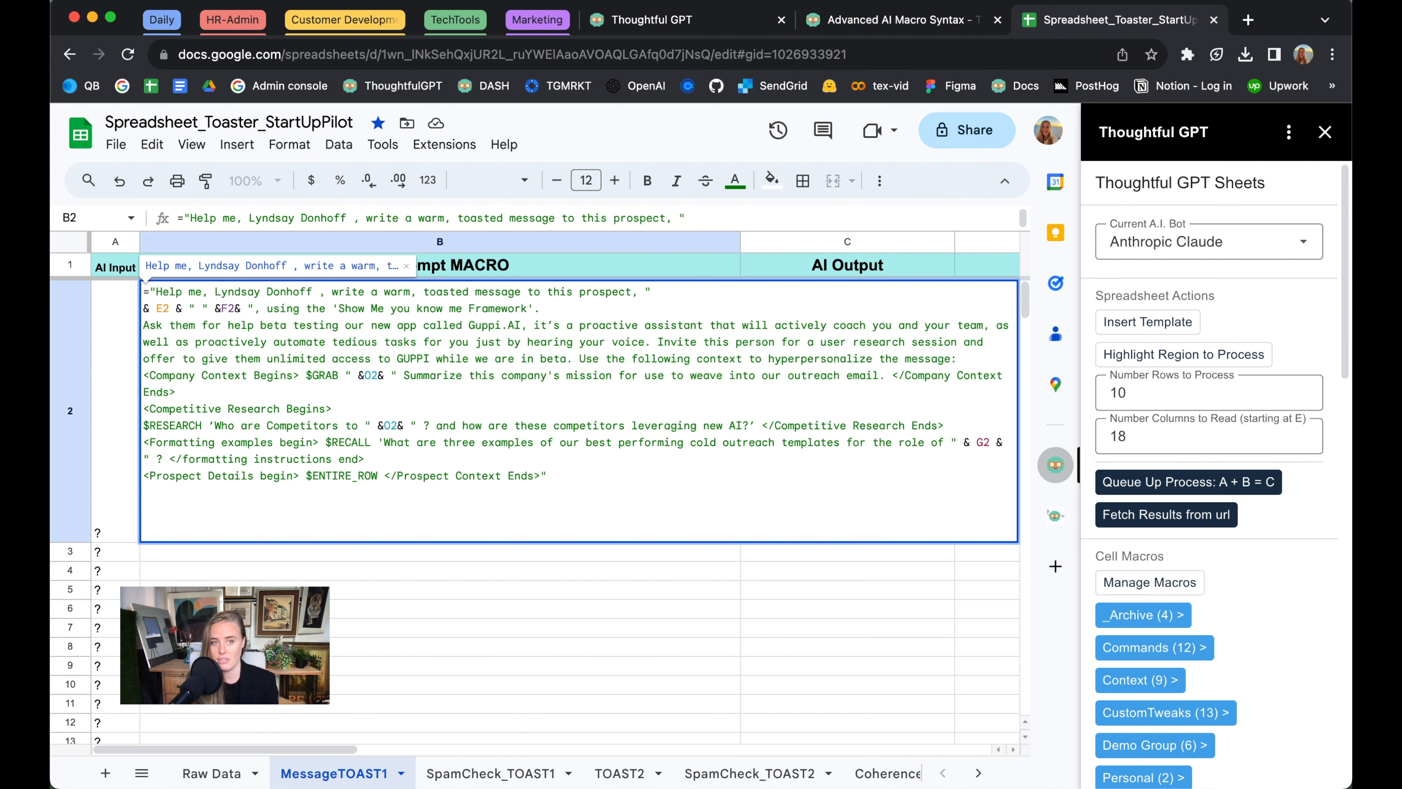
{"action": "type", "text": " ThoughtfulPl"}
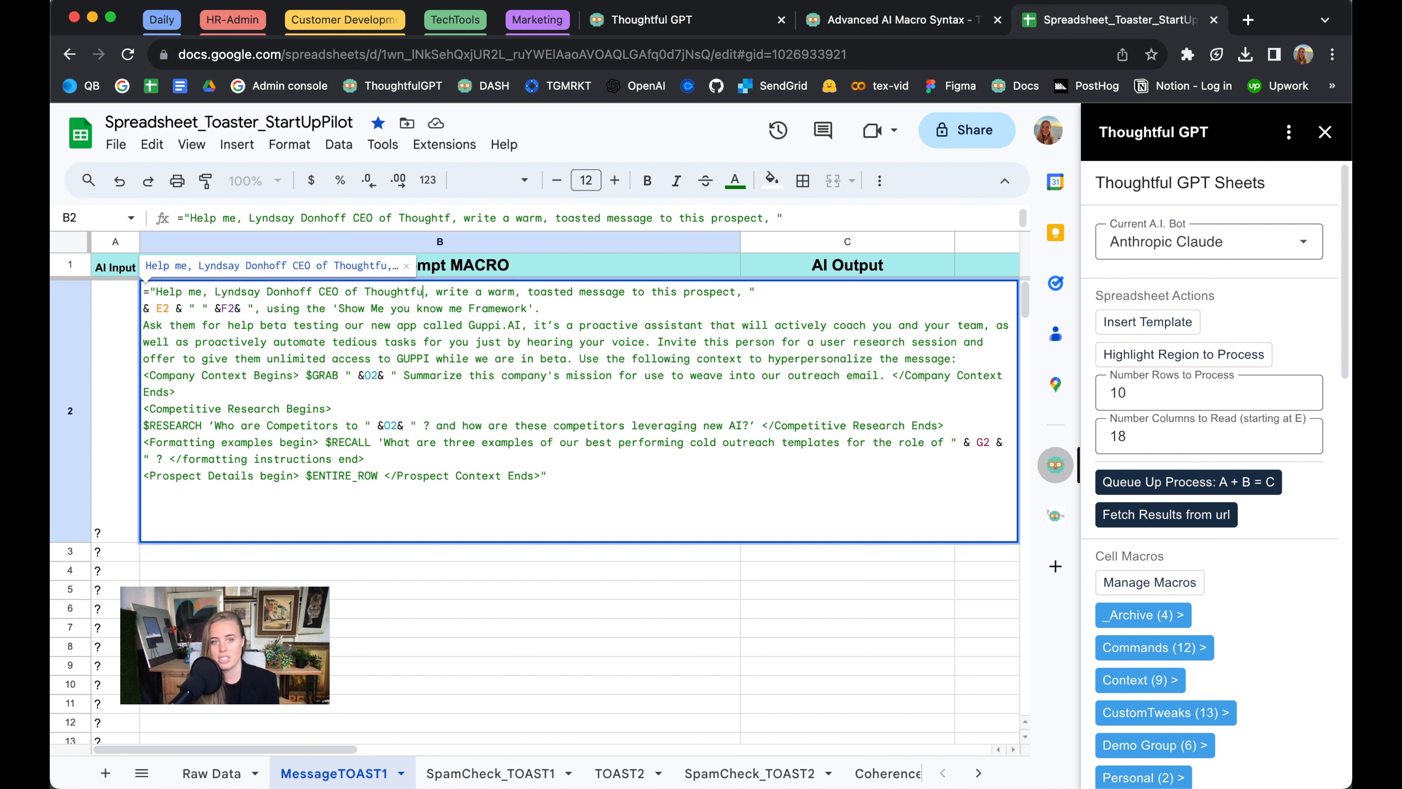
{"action": "type", "text": "atform which is t"}
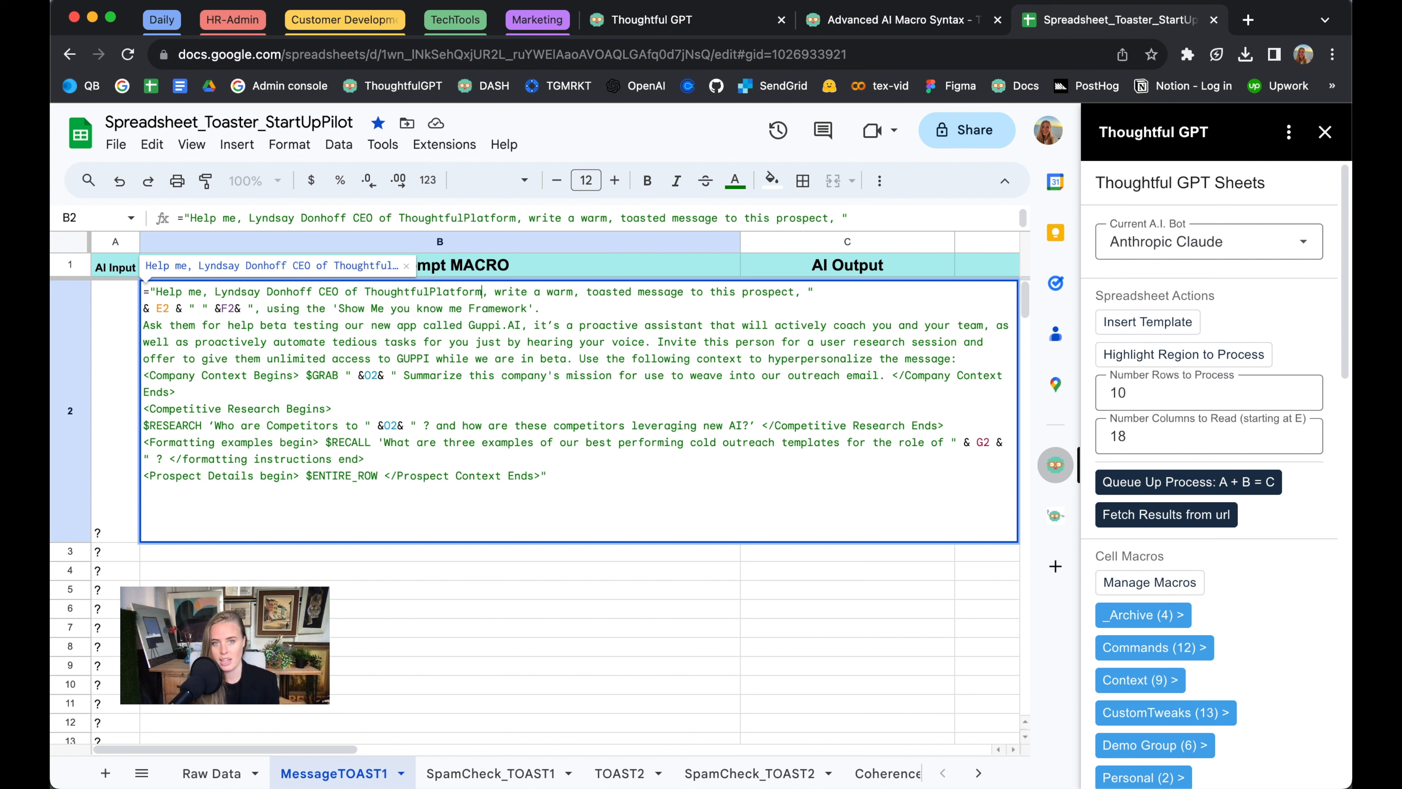
{"action": "type", "text": "he team behind GU"}
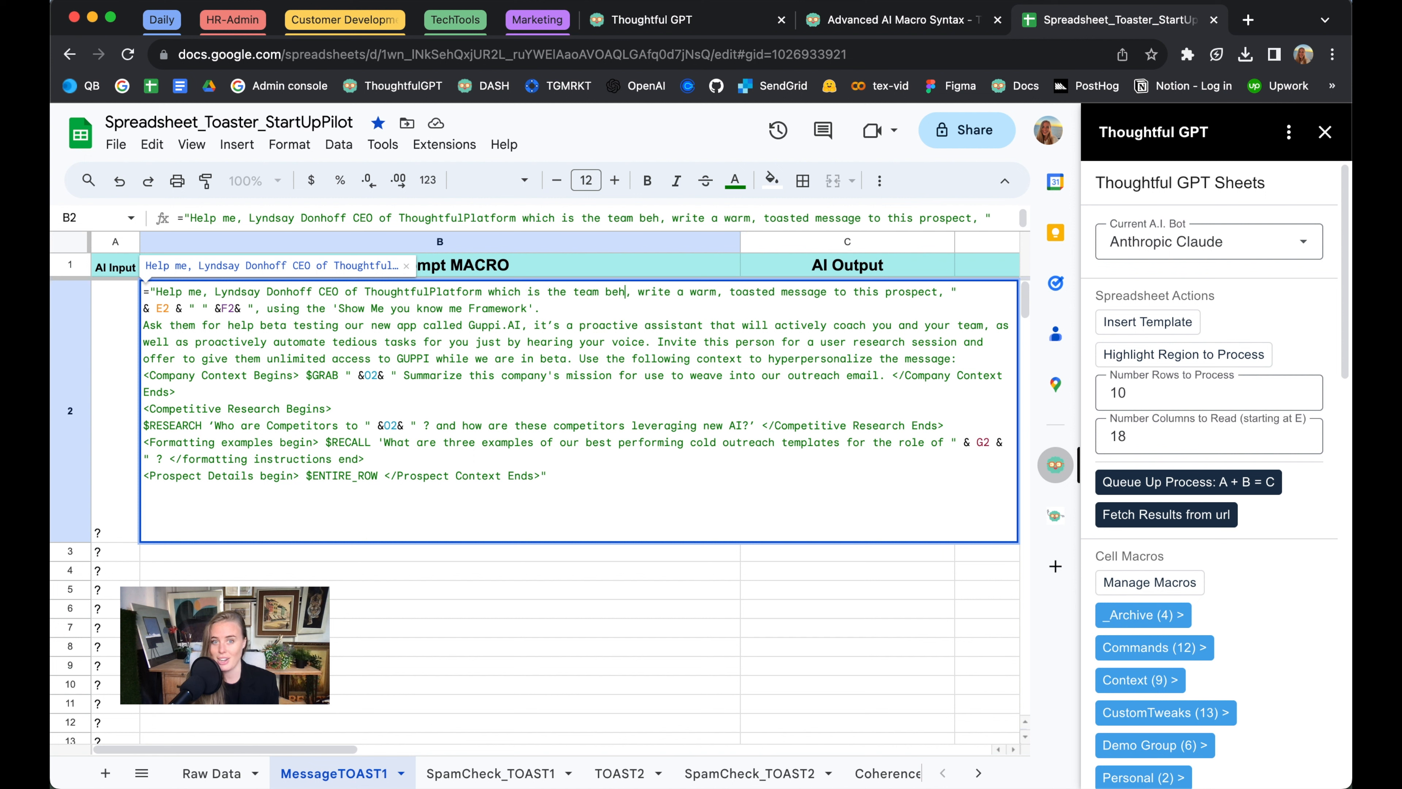
{"action": "type", "text": "PPI.ai"}
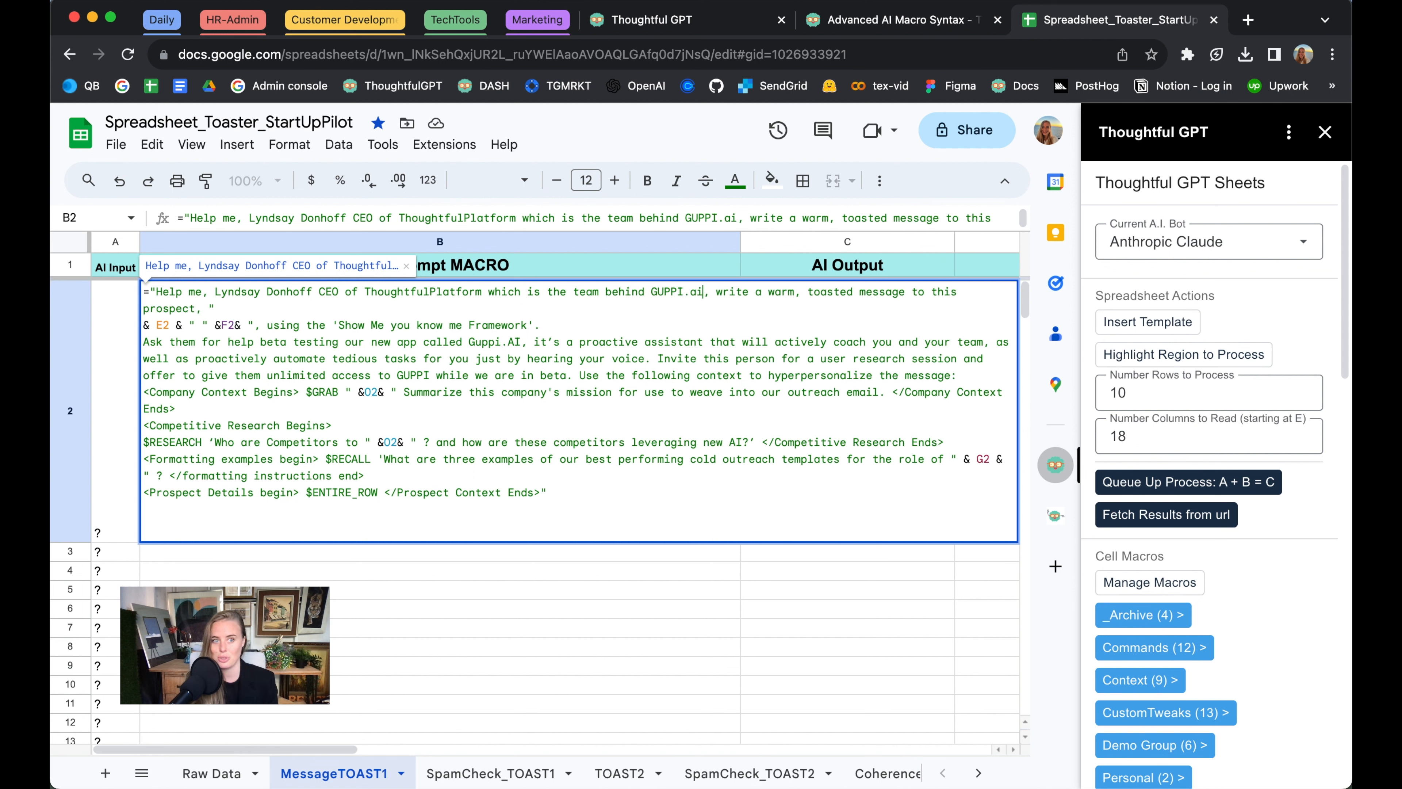
Enclose the CEO description after the sender's name in the B2 formula in parentheses
{"action": "left_click", "coordinate": [318, 293]}
{"action": "type", "text": "("}
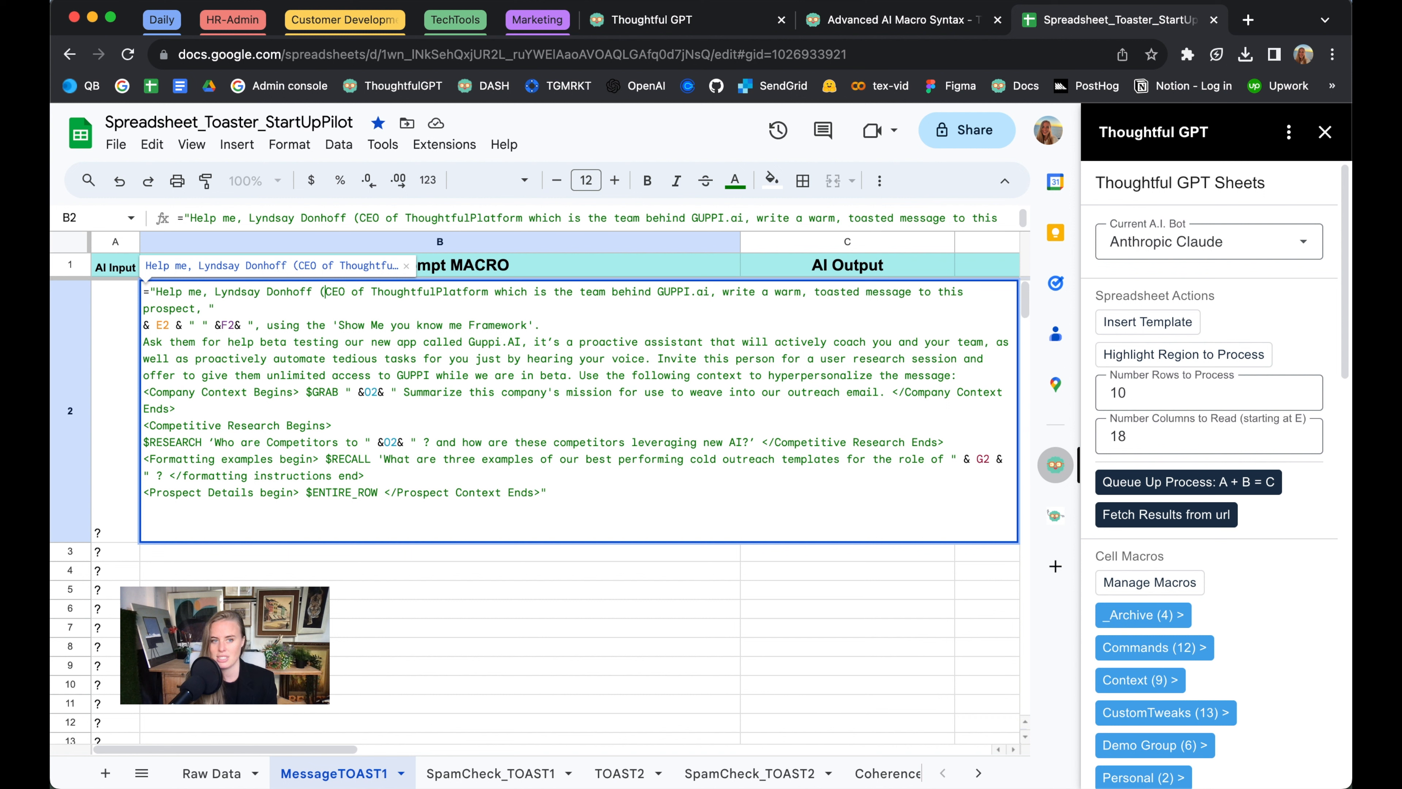
{"action": "left_click", "coordinate": [710, 293]}
{"action": "type", "text": ")"}
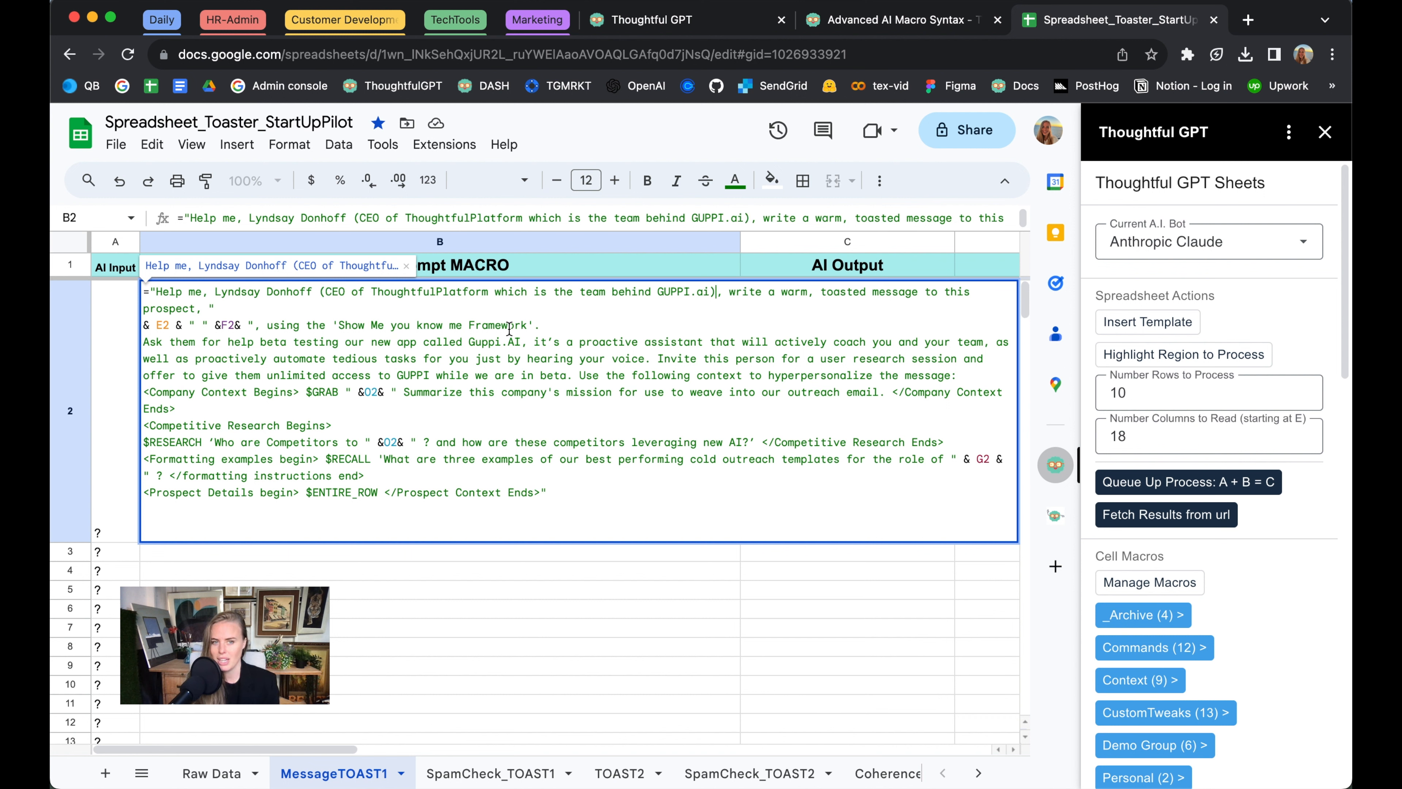
Duplicate the $RECALL question in the B2 formula, placing the copy just before the closing formatting instructions tag
{"action": "left_click_drag", "start_coordinate": [325, 459], "coordinate": [168, 478]}
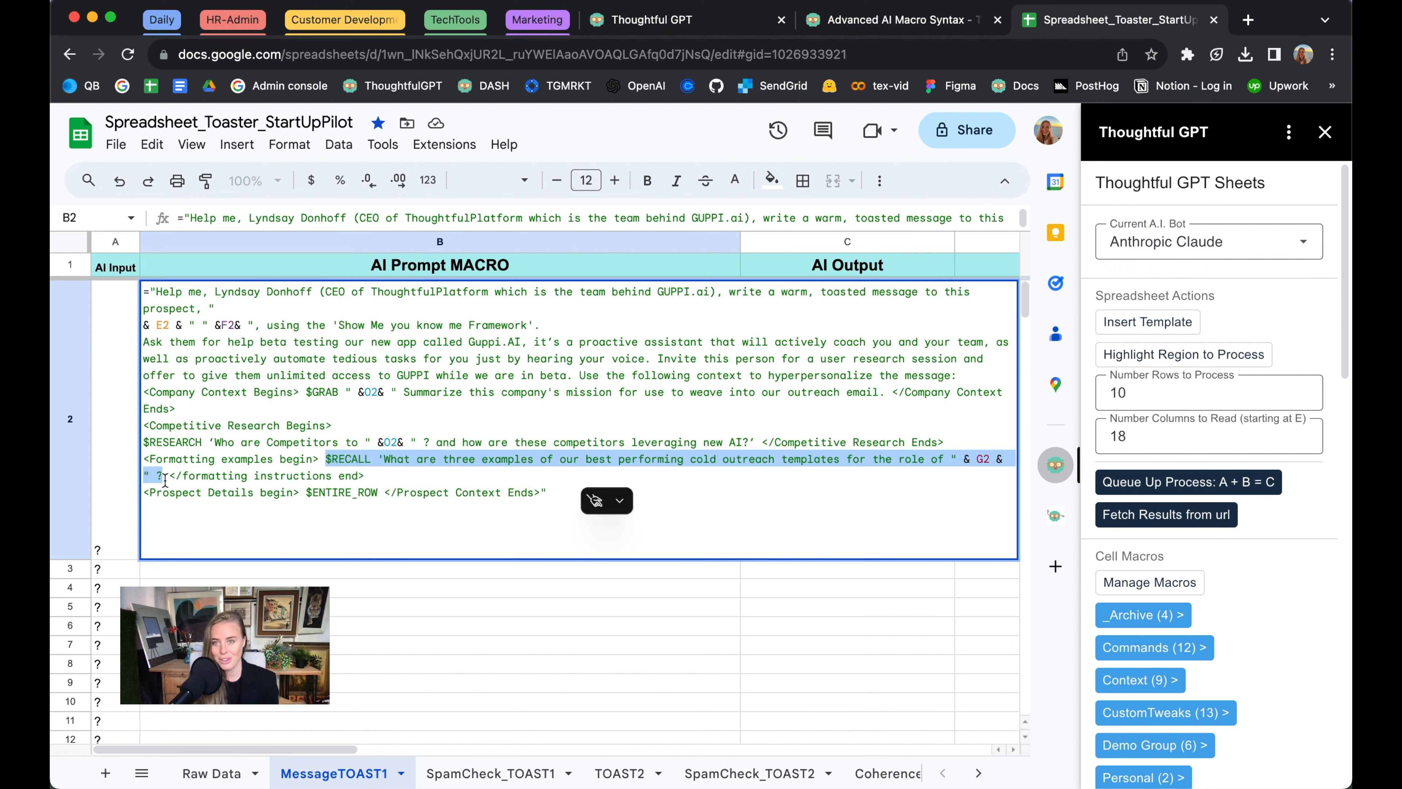
{"action": "key", "text": "super+c"}
{"action": "left_click", "coordinate": [169, 479]}
{"action": "key", "text": "super+v"}
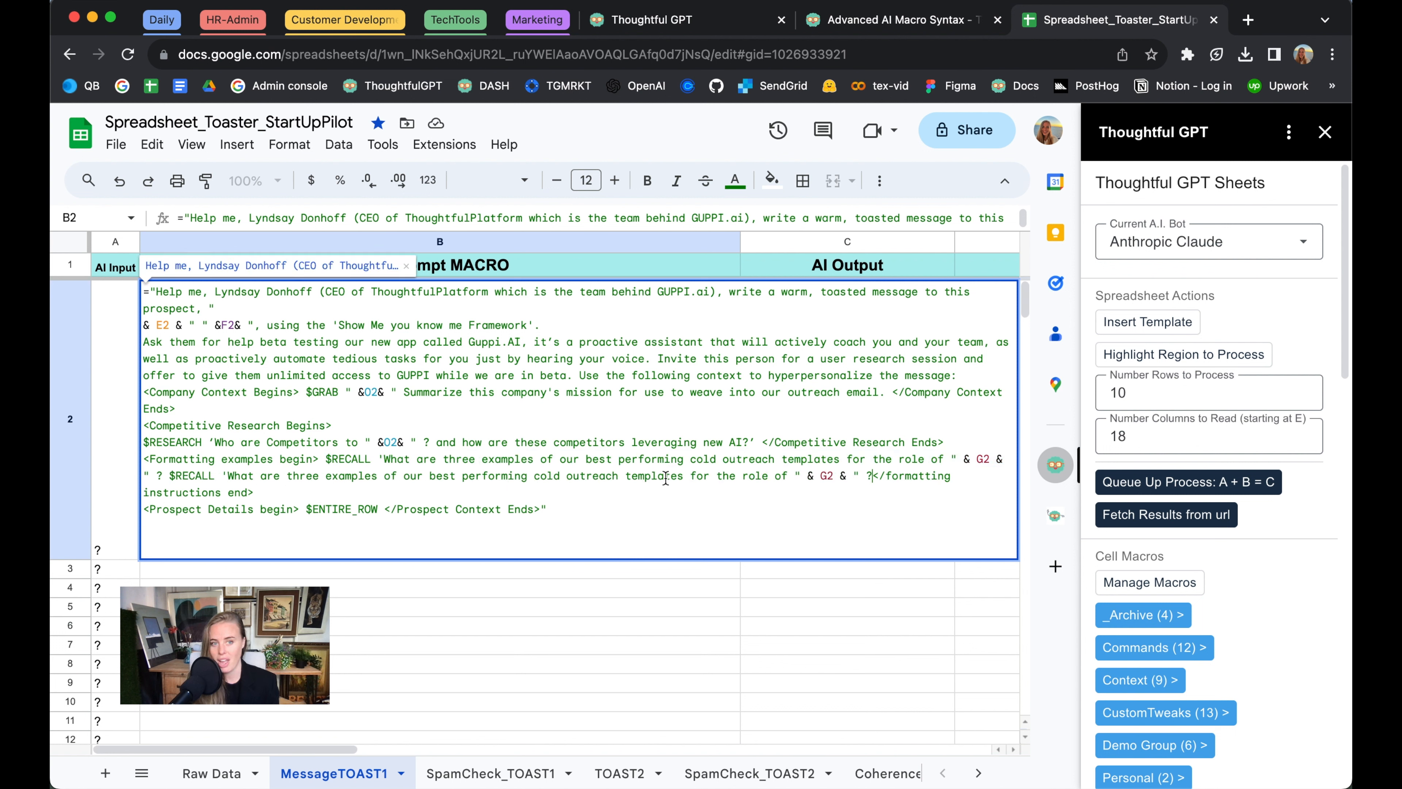
Reword the second $RECALL question to ask 'What are our current best performing bigrams and trigrams' for the role
{"action": "left_click_drag", "start_coordinate": [680, 478], "coordinate": [286, 478]}
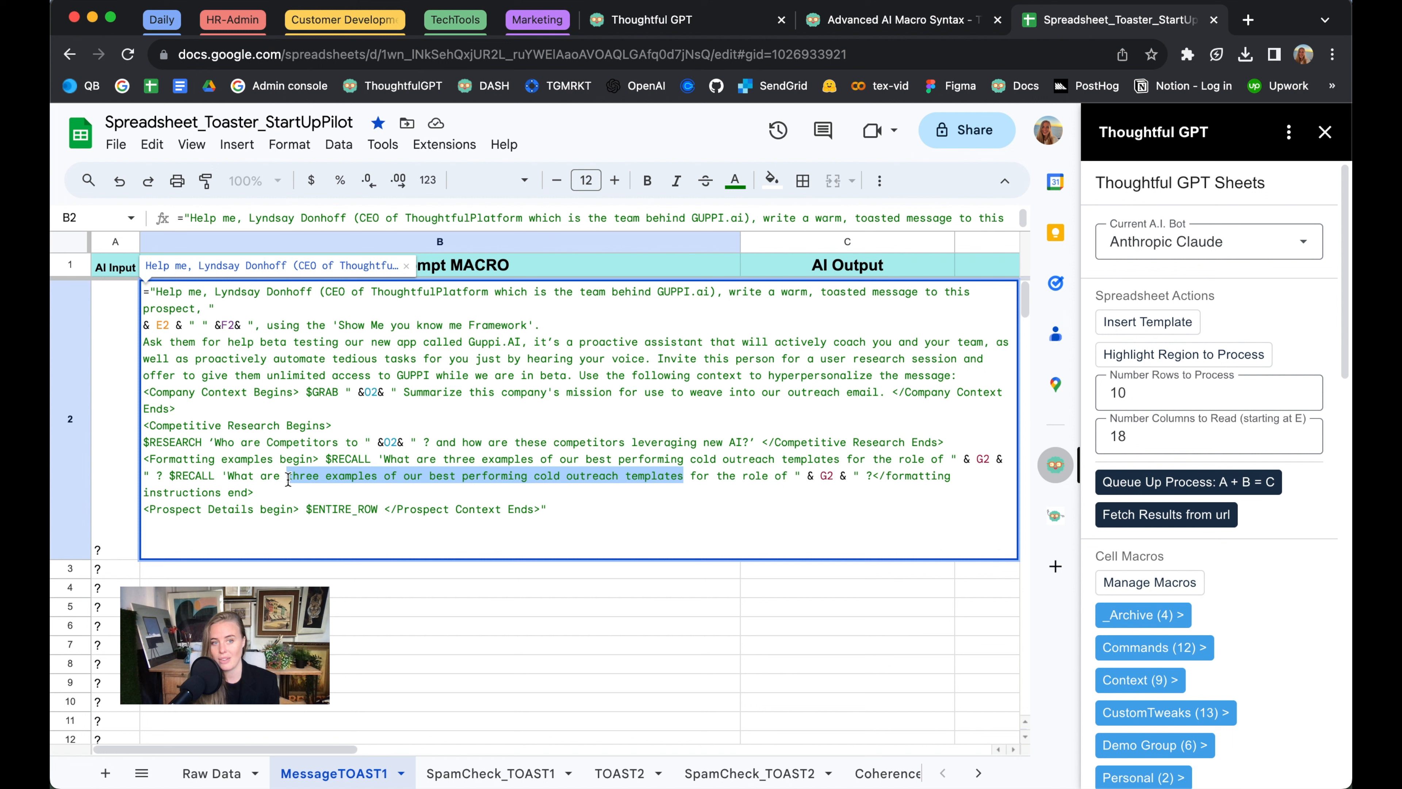
{"action": "type", "text": "our current best per"}
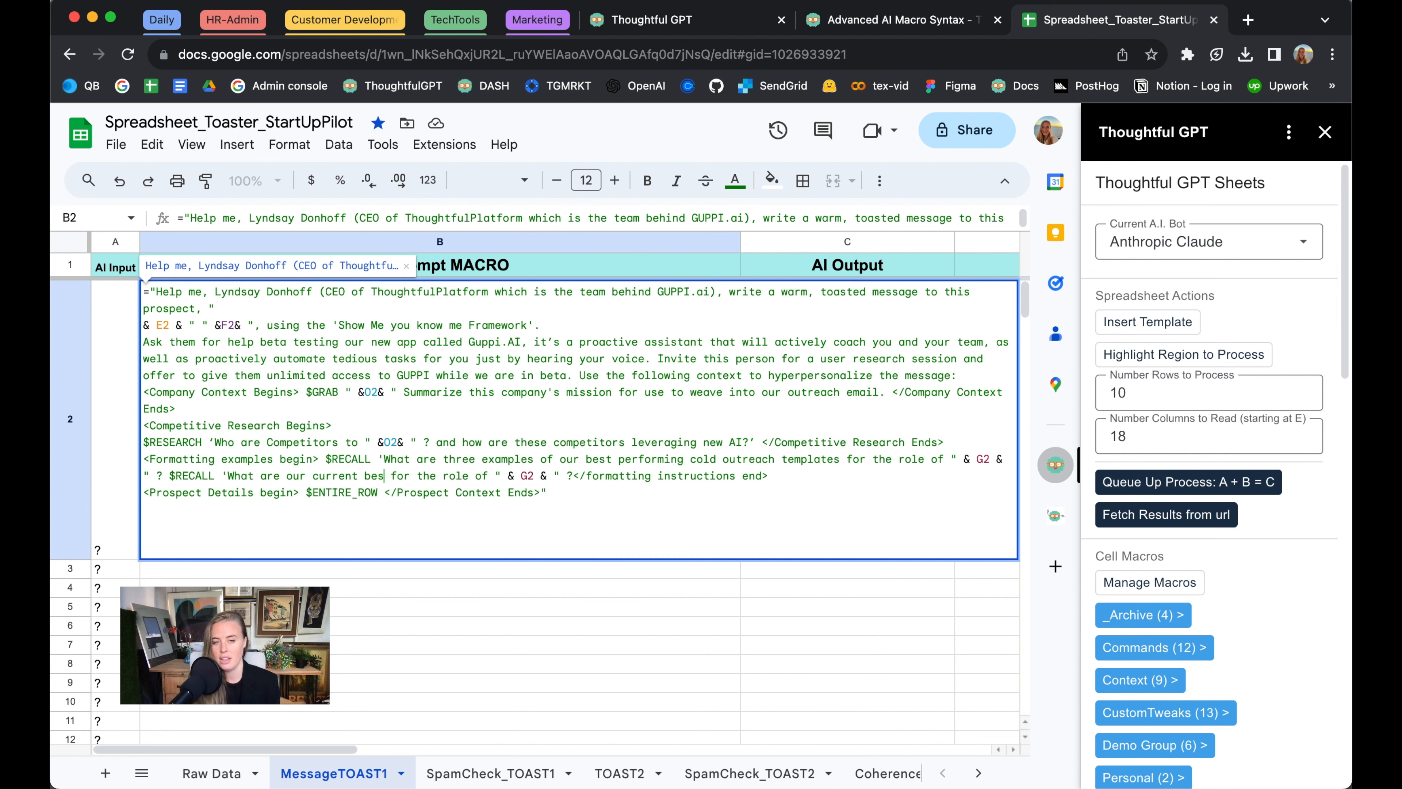
{"action": "type", "text": "forming b"}
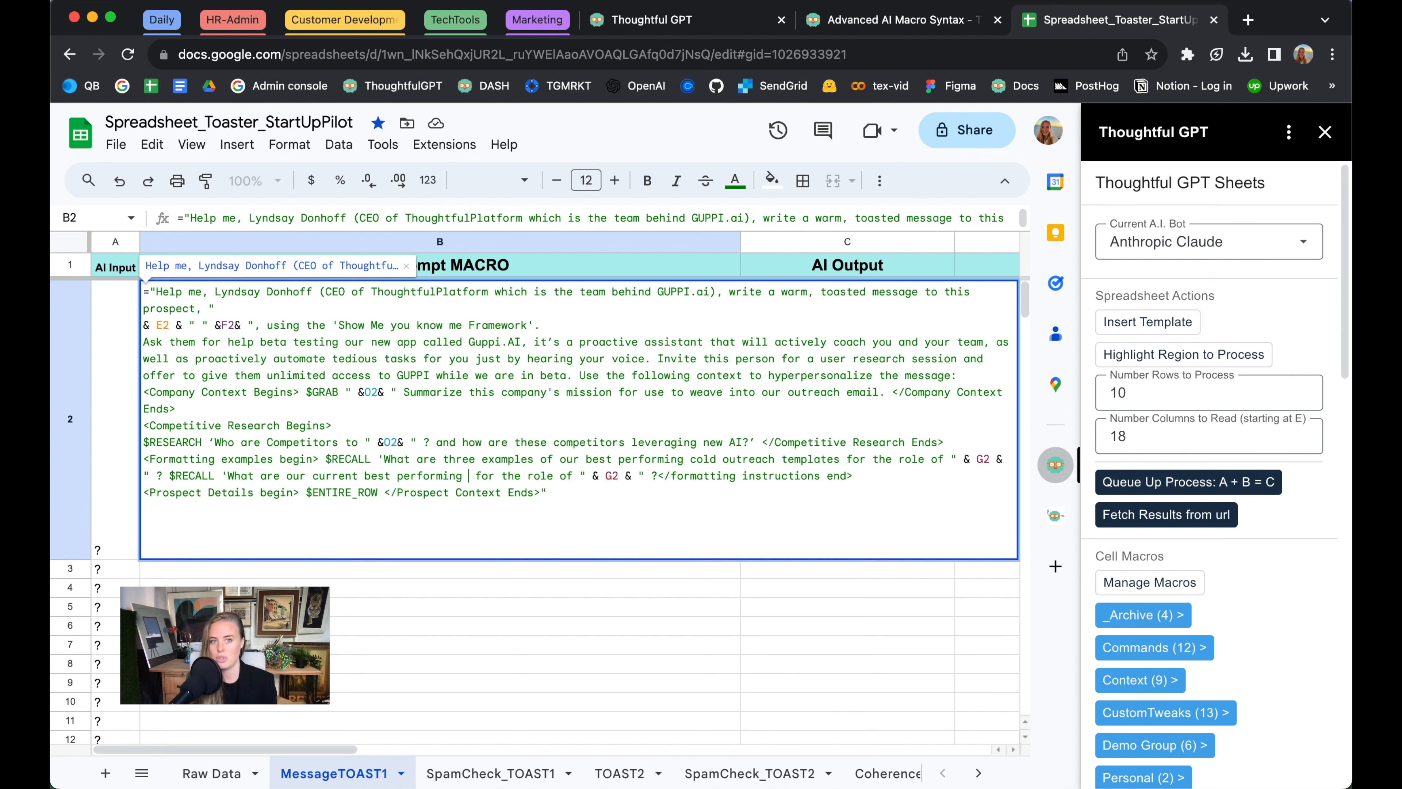
{"action": "type", "text": "igrams and tri"}
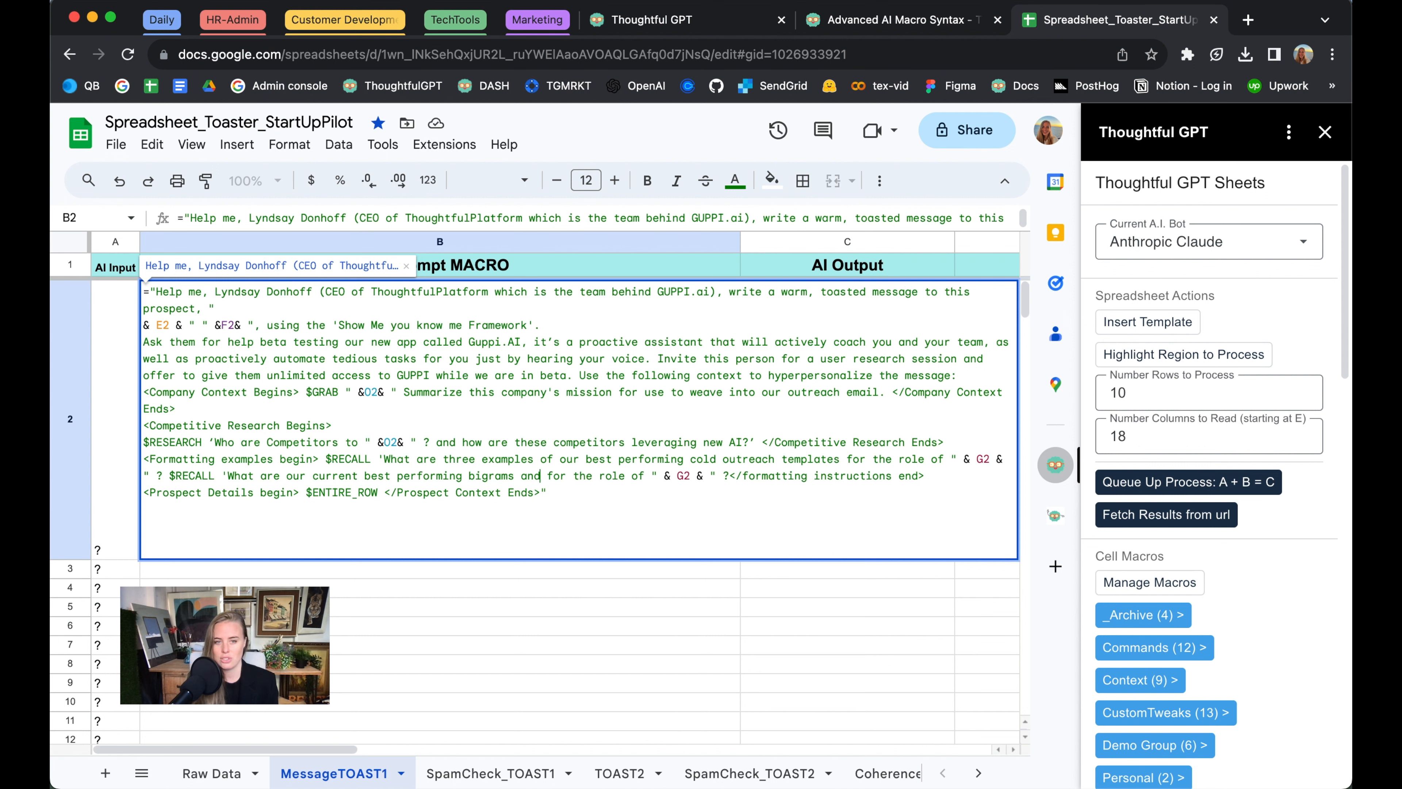
{"action": "type", "text": "grams"}
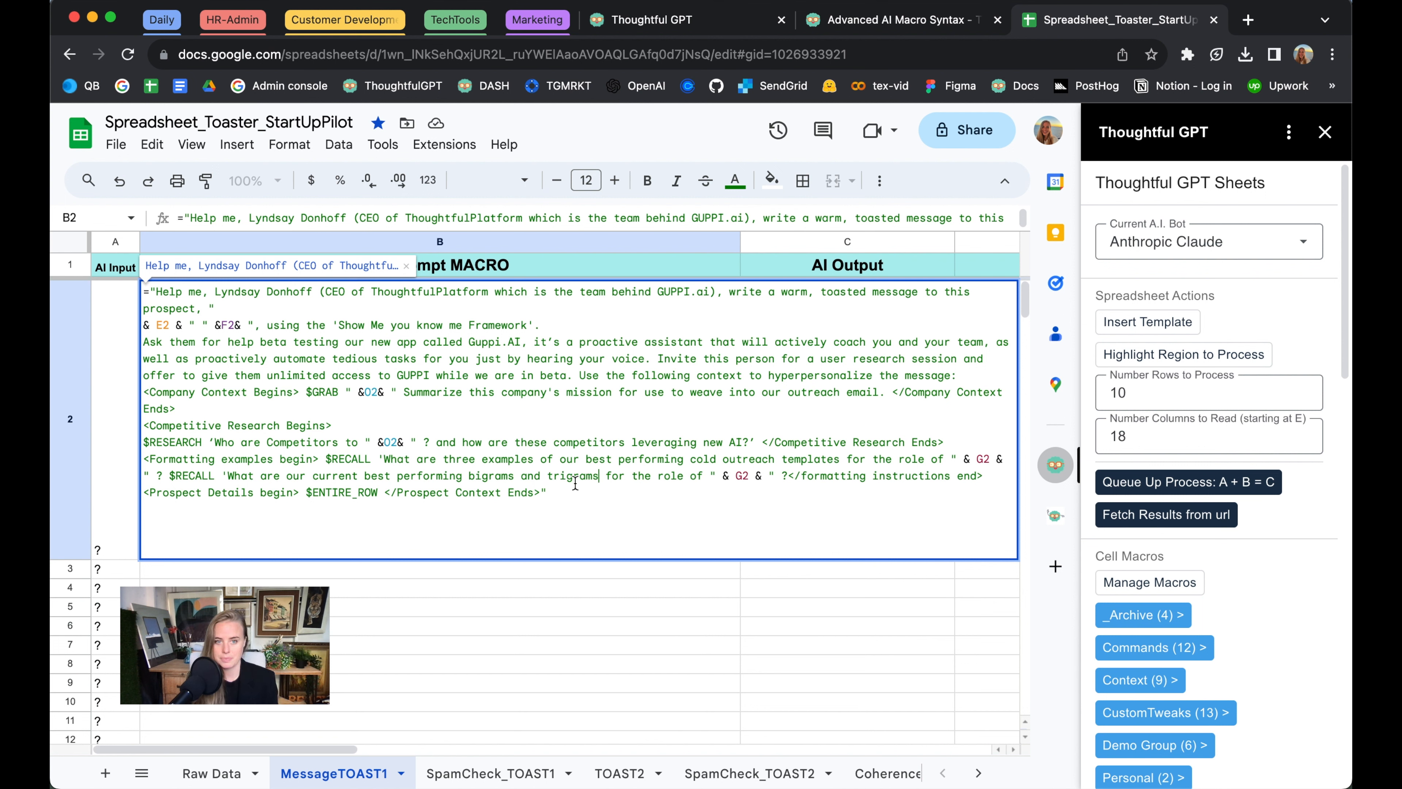
Before the closing formatting instructions tag in the B2 formula, add "Be sure to keep the message concise, casual, and not pushy"
{"action": "left_click", "coordinate": [789, 477]}
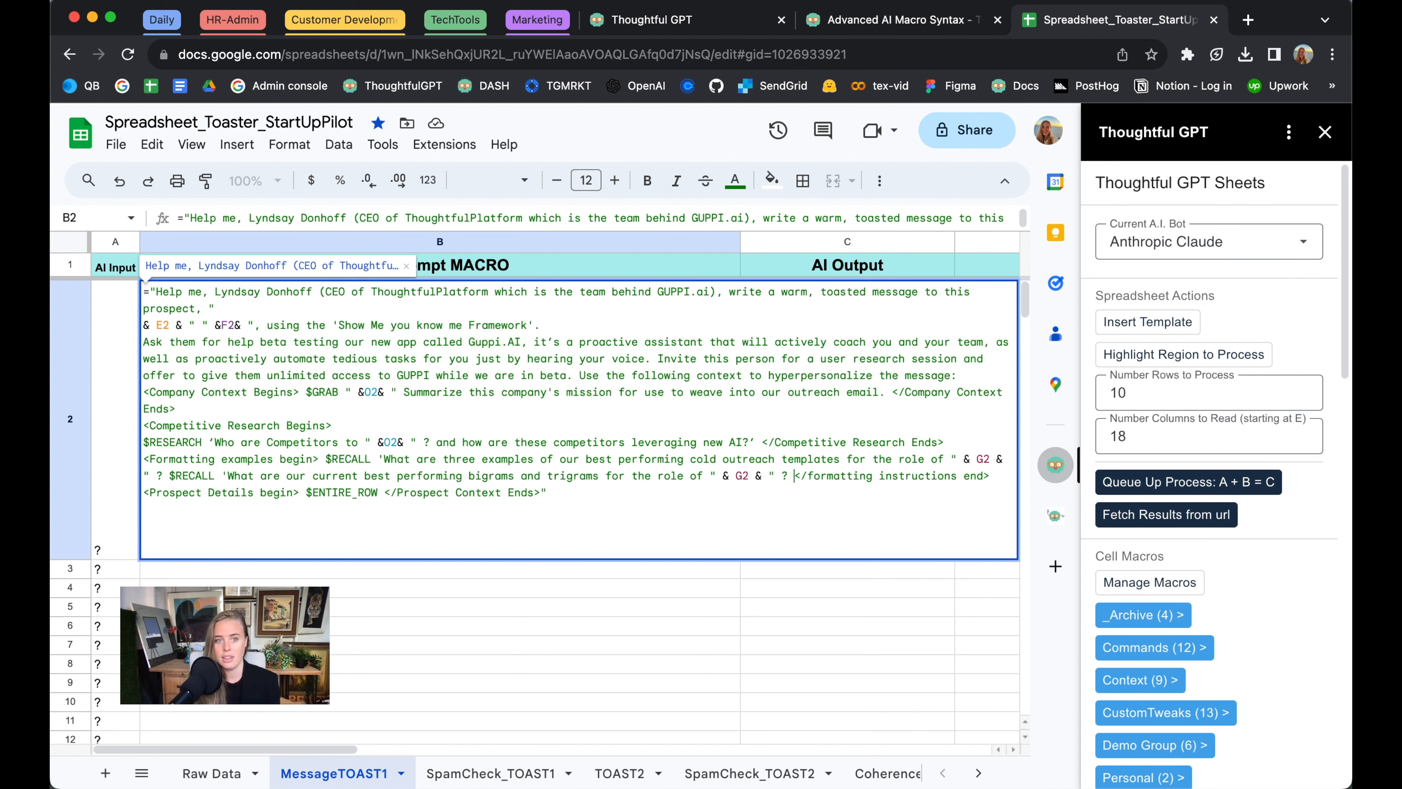
{"action": "type", "text": "Be sure to keep the me"}
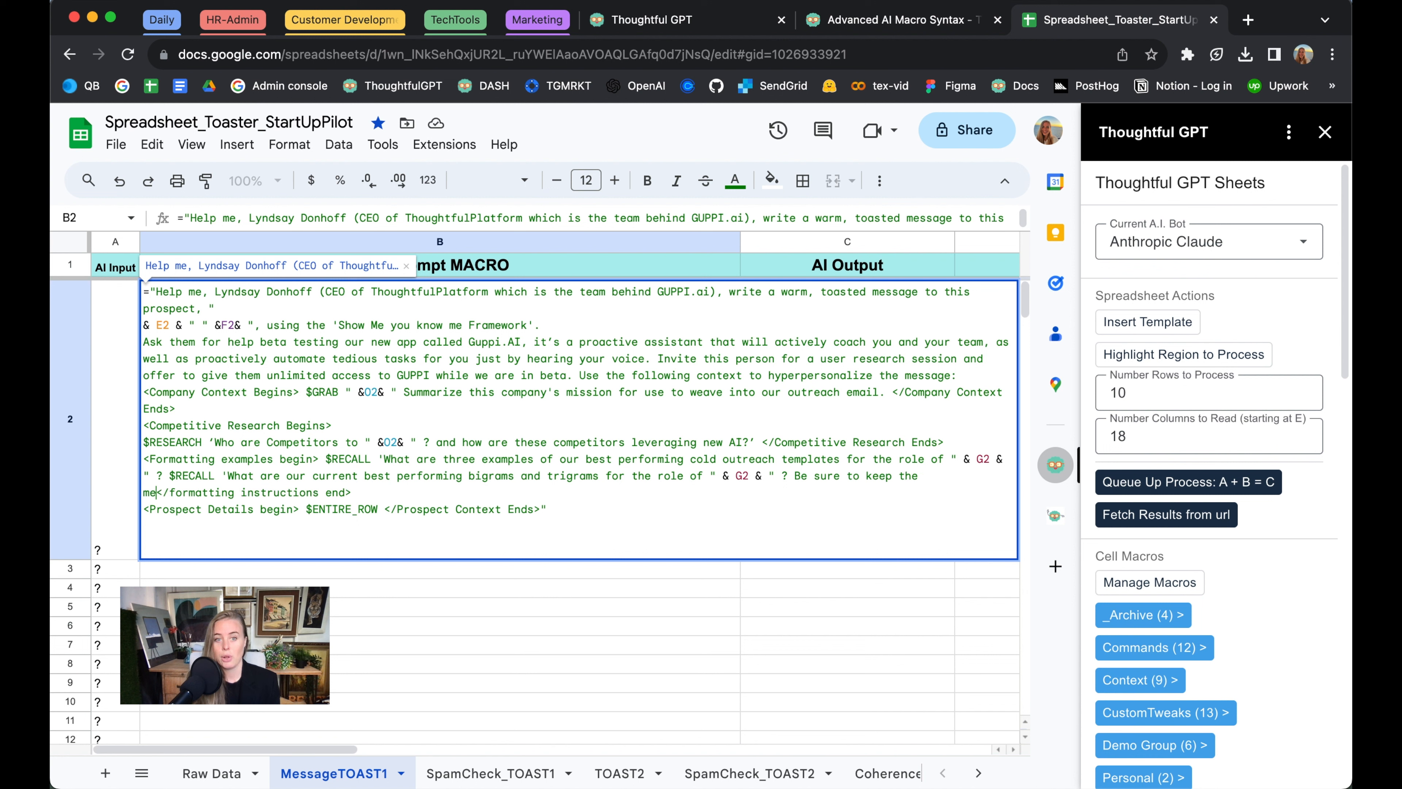
{"action": "type", "text": "ssage simple"}
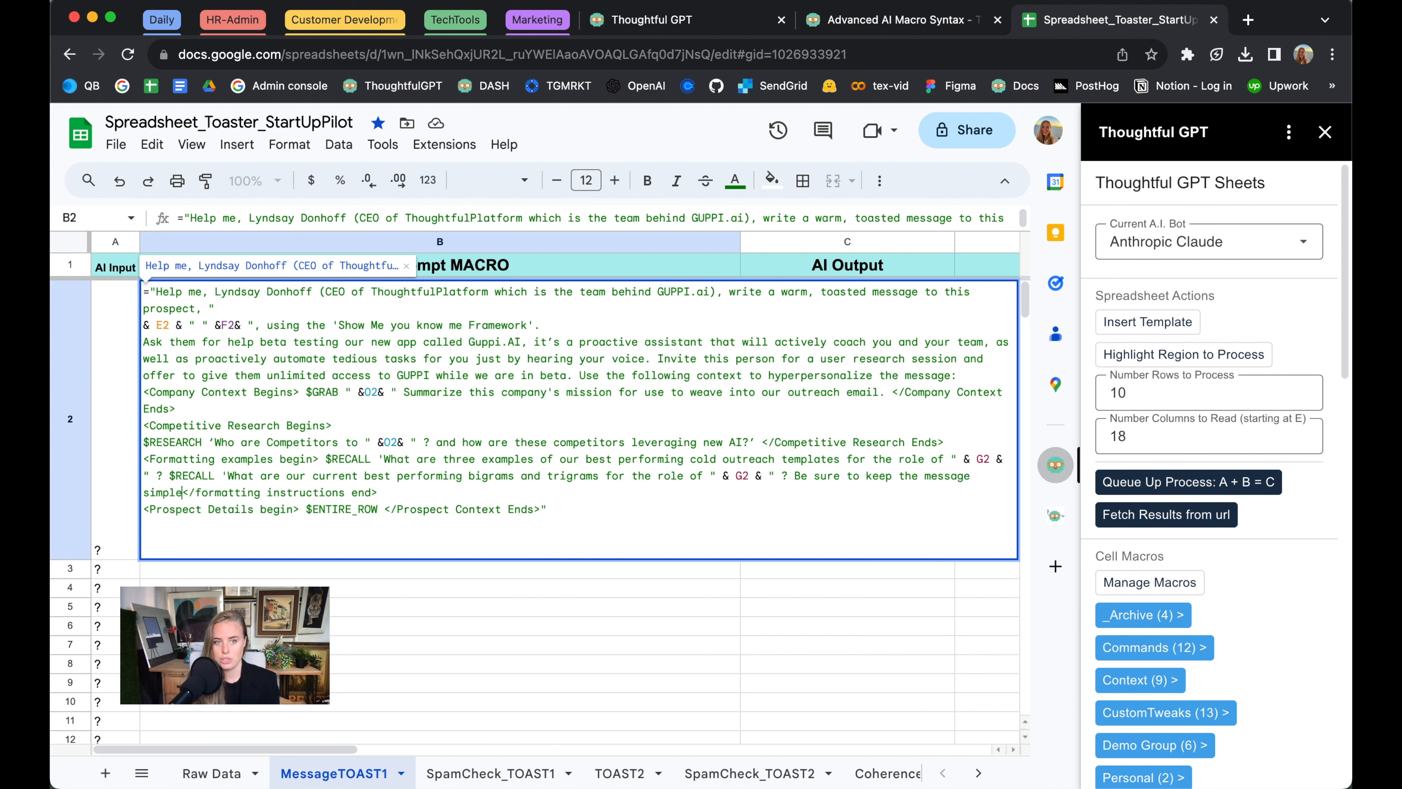
{"action": "type", "text": ", casual"}
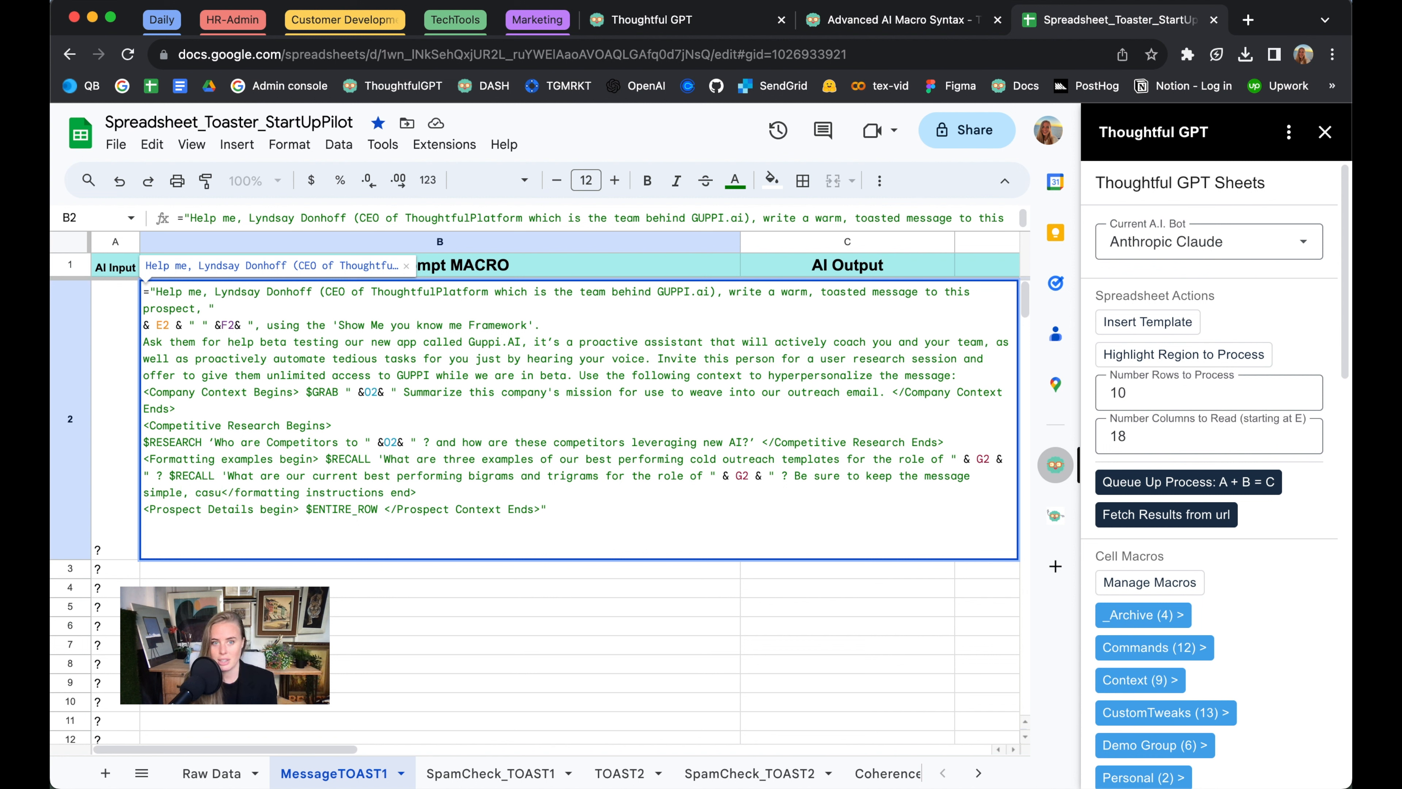
{"action": "key", "text": "BackSpace"}
{"action": "key", "text": "BackSpace"}
{"action": "key", "text": "BackSpace"}
{"action": "key", "text": "BackSpace"}
{"action": "key", "text": "BackSpace"}
{"action": "key", "text": "BackSpace"}
{"action": "key", "text": "BackSpace"}
{"action": "key", "text": "BackSpace"}
{"action": "key", "text": "BackSpace"}
{"action": "key", "text": "BackSpace"}
{"action": "key", "text": "BackSpace"}
{"action": "key", "text": "BackSpace"}
{"action": "key", "text": "BackSpace"}
{"action": "key", "text": "BackSpace"}
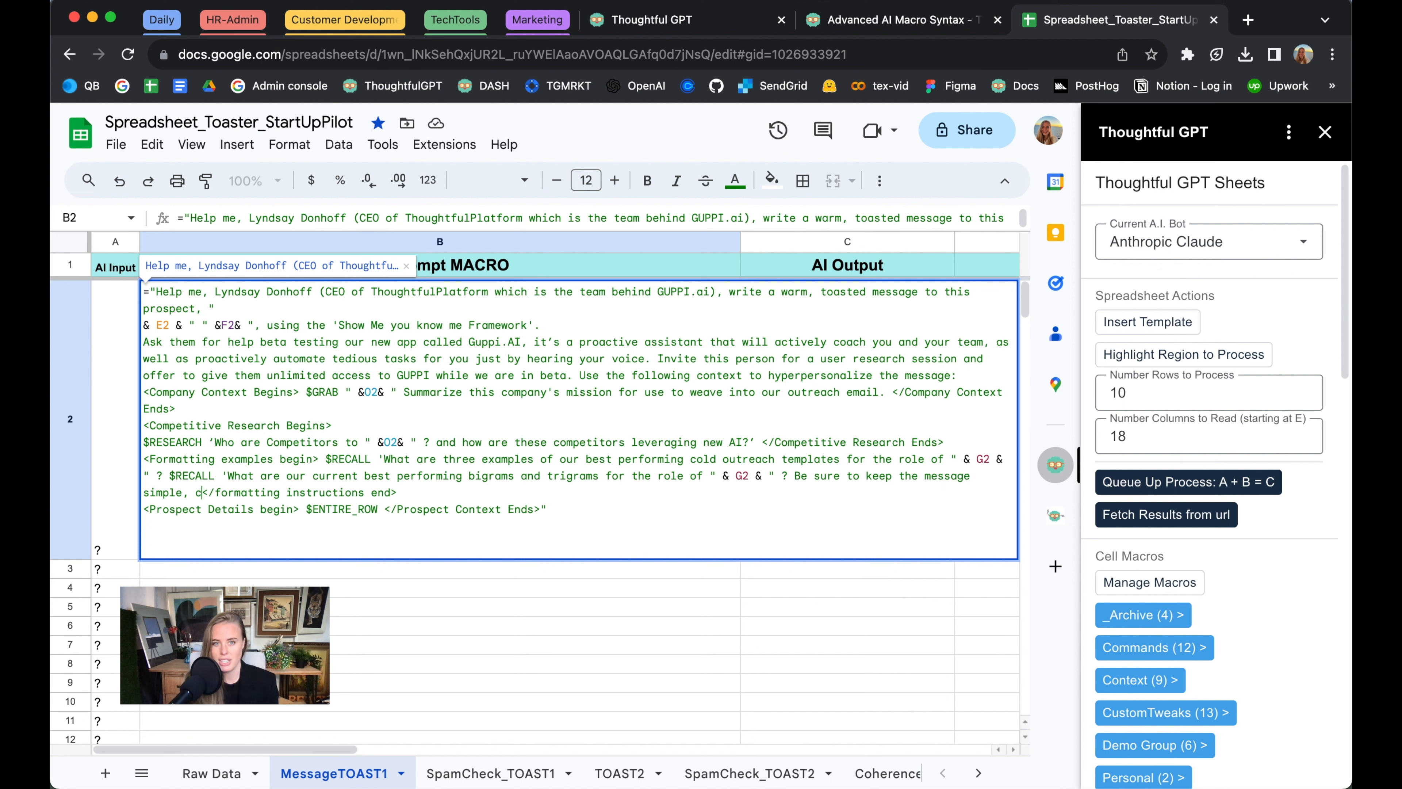
{"action": "type", "text": "concise, c"}
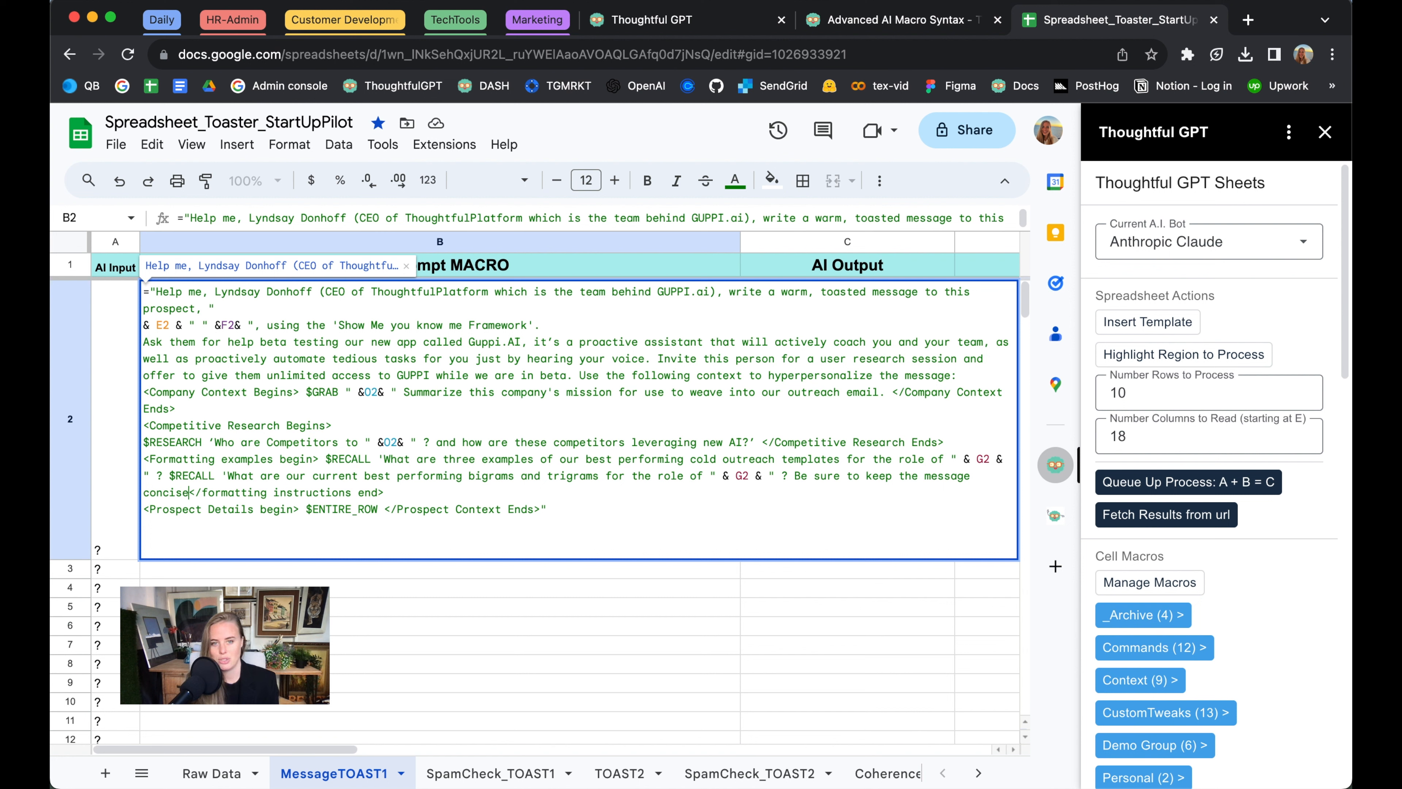
{"action": "type", "text": "asual, and no"}
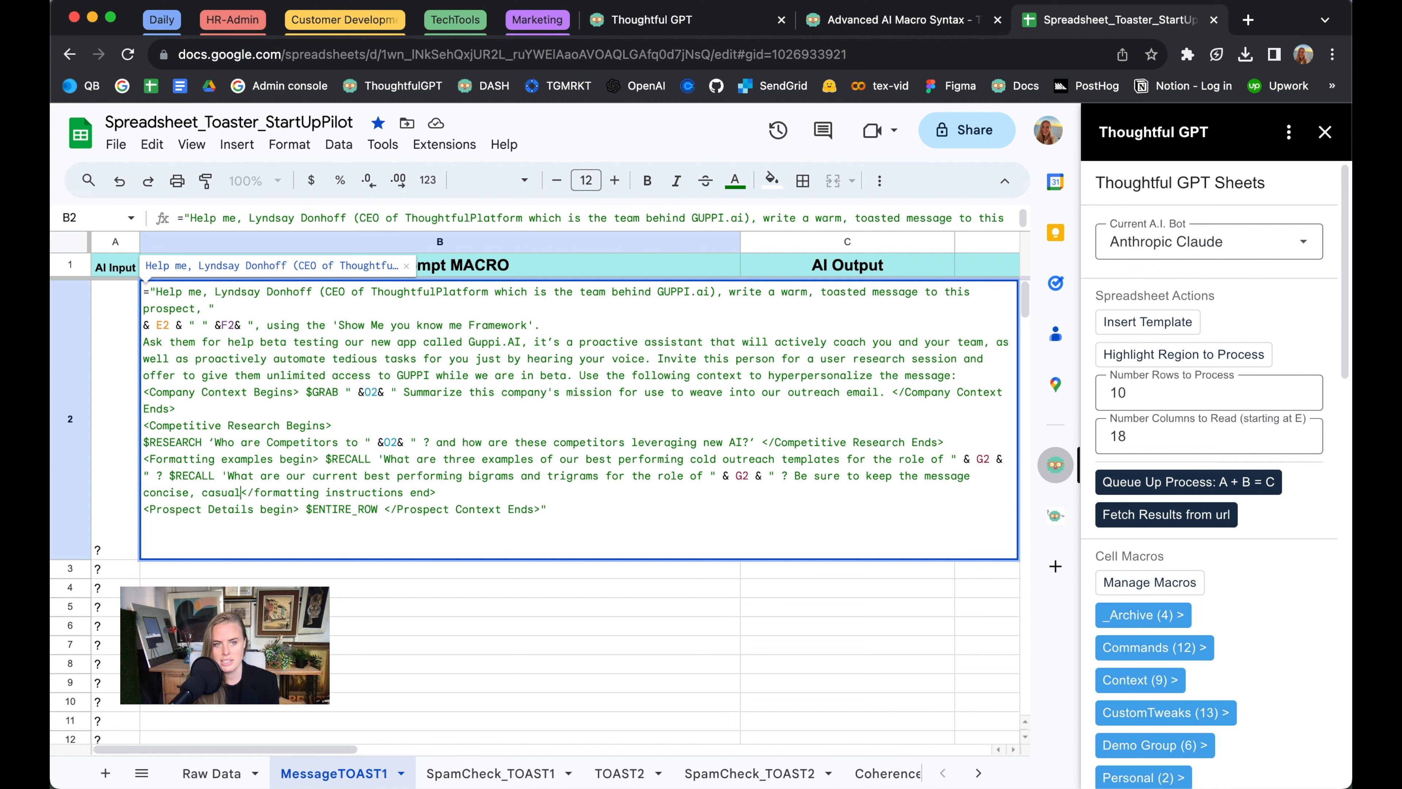
{"action": "type", "text": "t pushy. limit"}
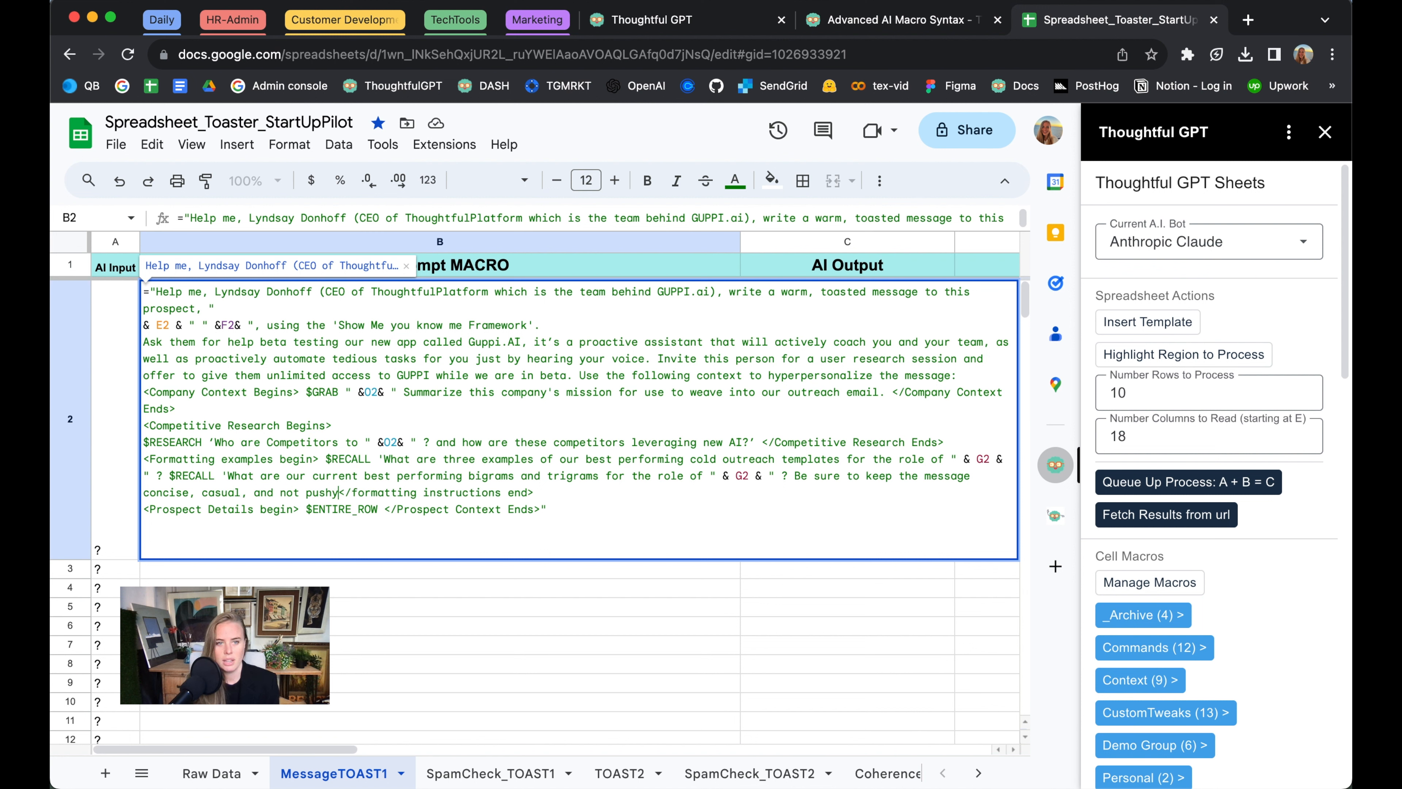
Finish the tone instruction in the B2 formula and add the sentence "Limit the message to no more than 5 sentences." after it
{"action": "key", "text": "BackSpace"}
{"action": "key", "text": "BackSpace"}
{"action": "key", "text": "BackSpace"}
{"action": "key", "text": "BackSpace"}
{"action": "key", "text": "BackSpace"}
{"action": "type", "text": "Limit"}
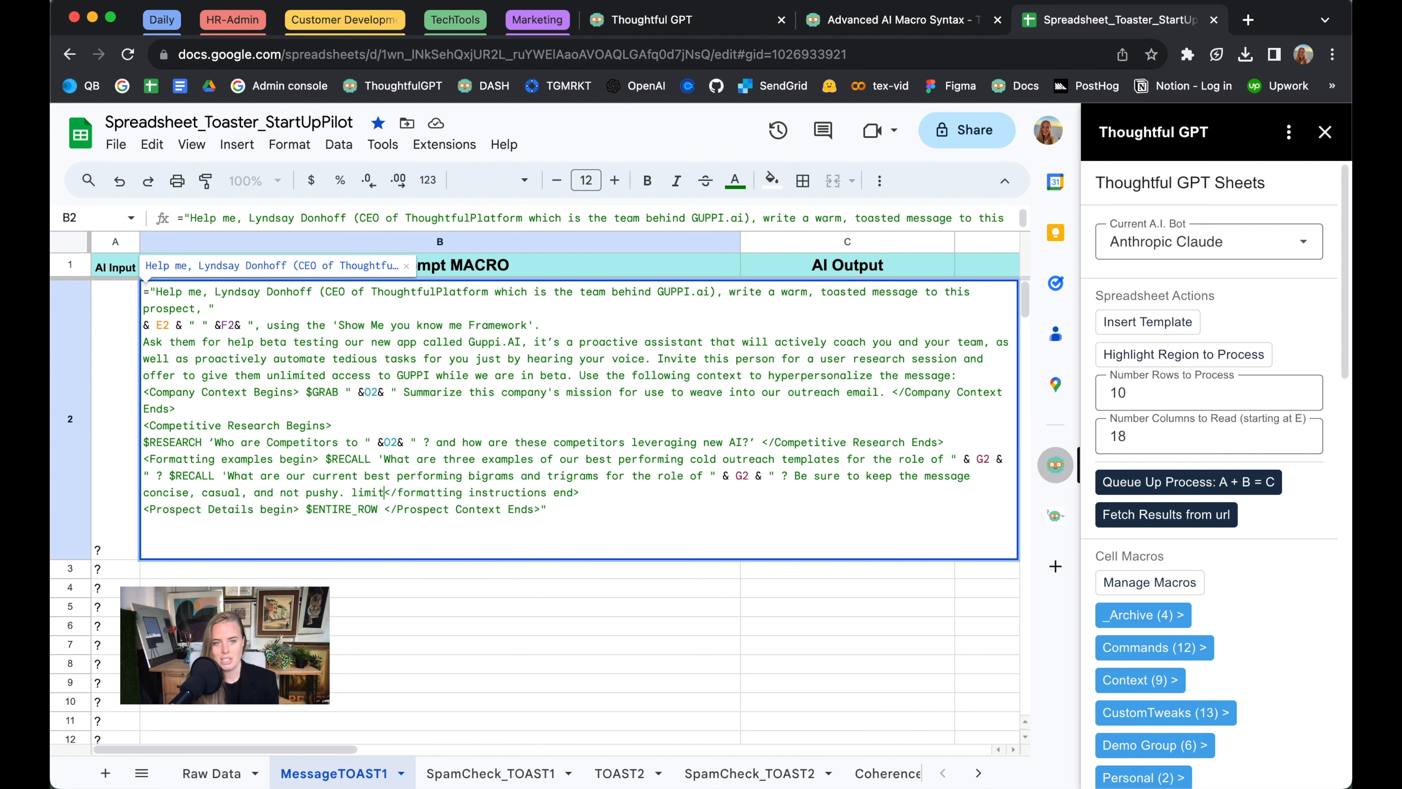
{"action": "type", "text": " the message to "}
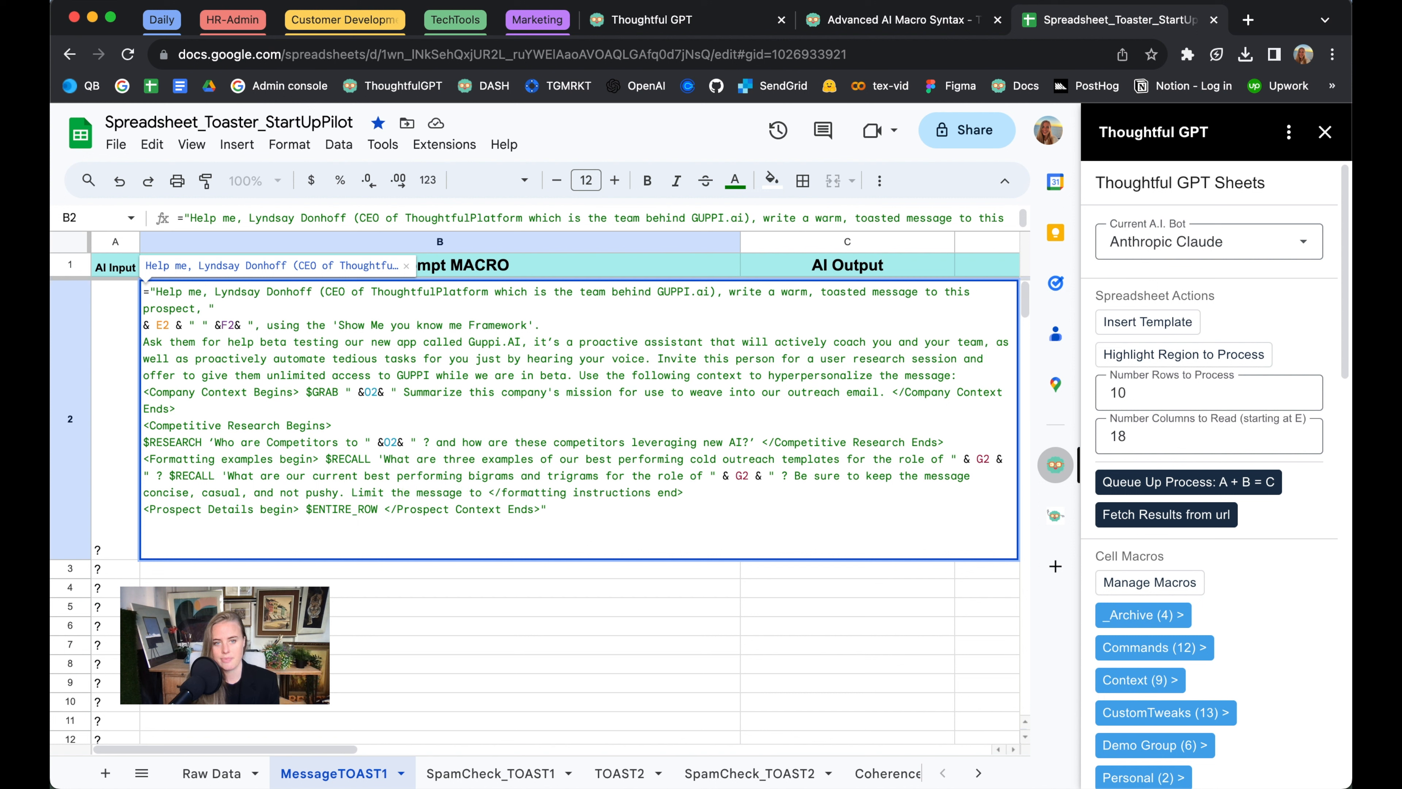
{"action": "type", "text": "no more than 5 se"}
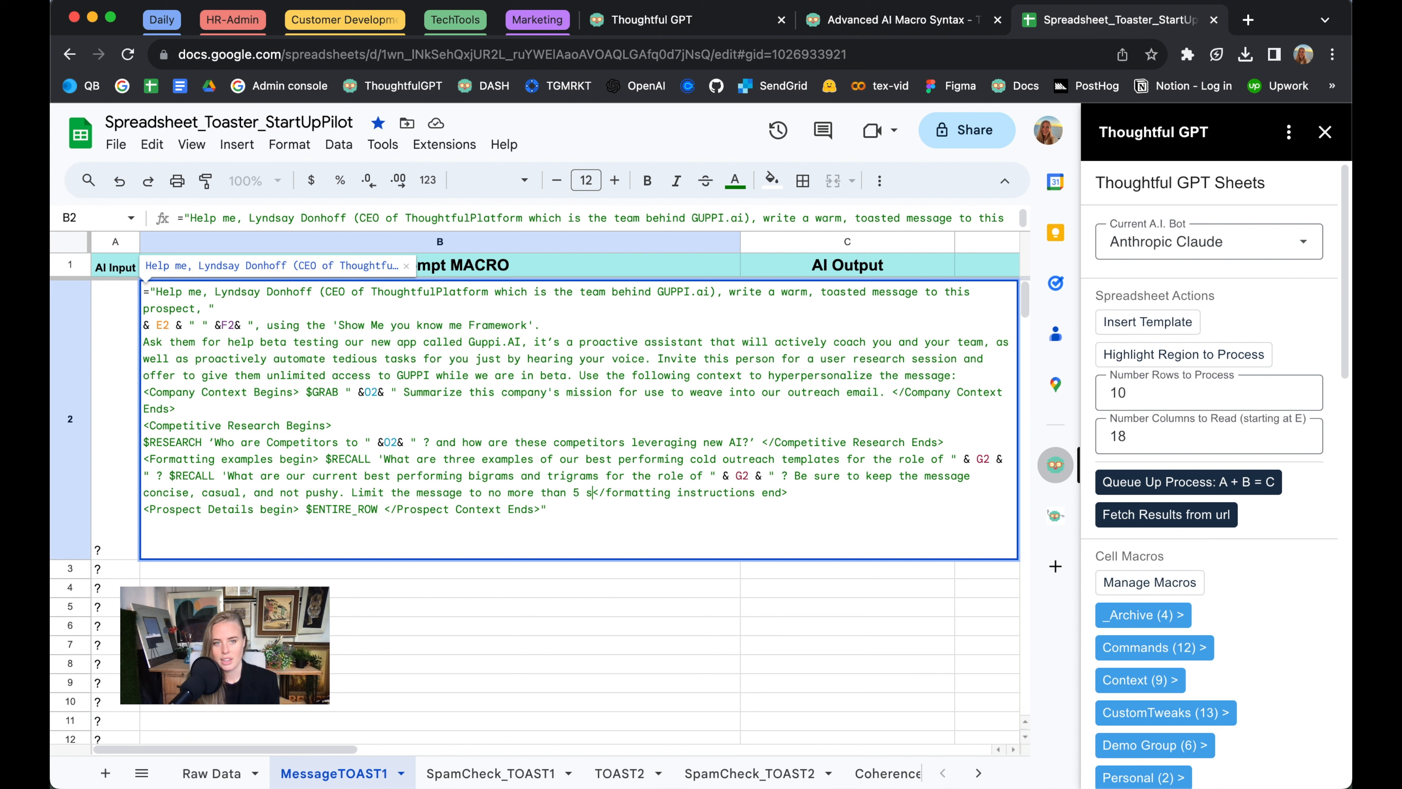
{"action": "key", "text": "BackSpace"}
{"action": "key", "text": "BackSpace"}
{"action": "key", "text": "BackSpace"}
{"action": "key", "text": "BackSpace"}
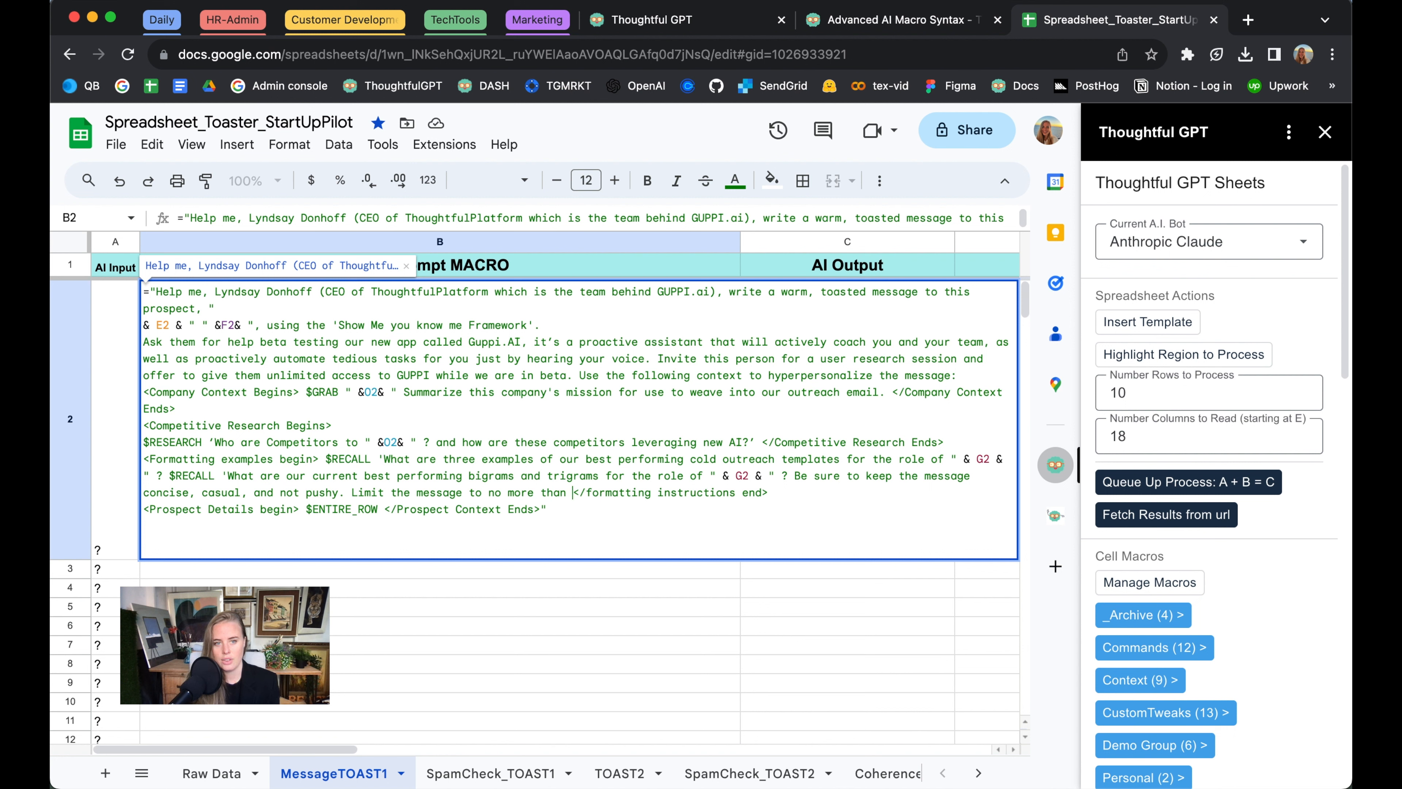
{"action": "type", "text": "5 sentences"}
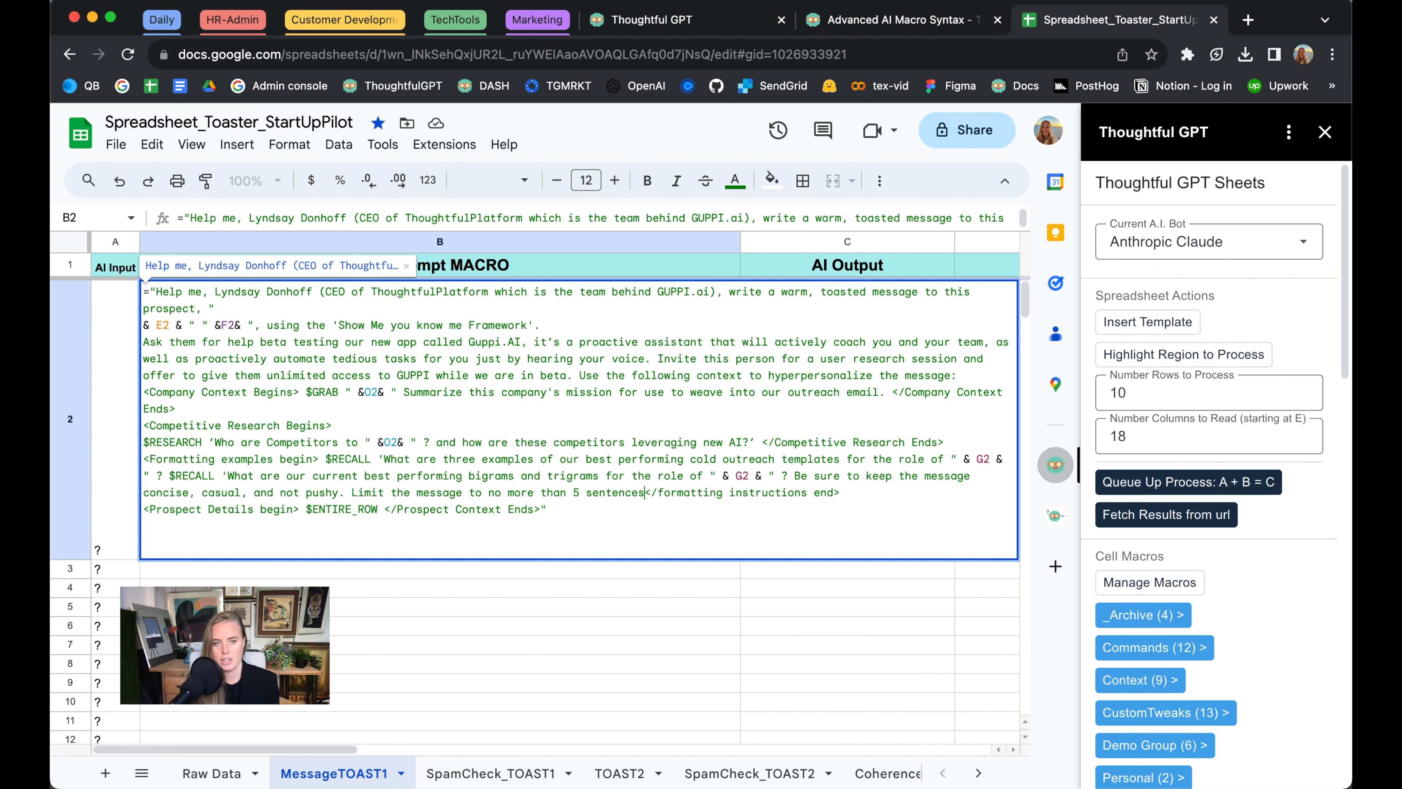
{"action": "type", "text": "."}
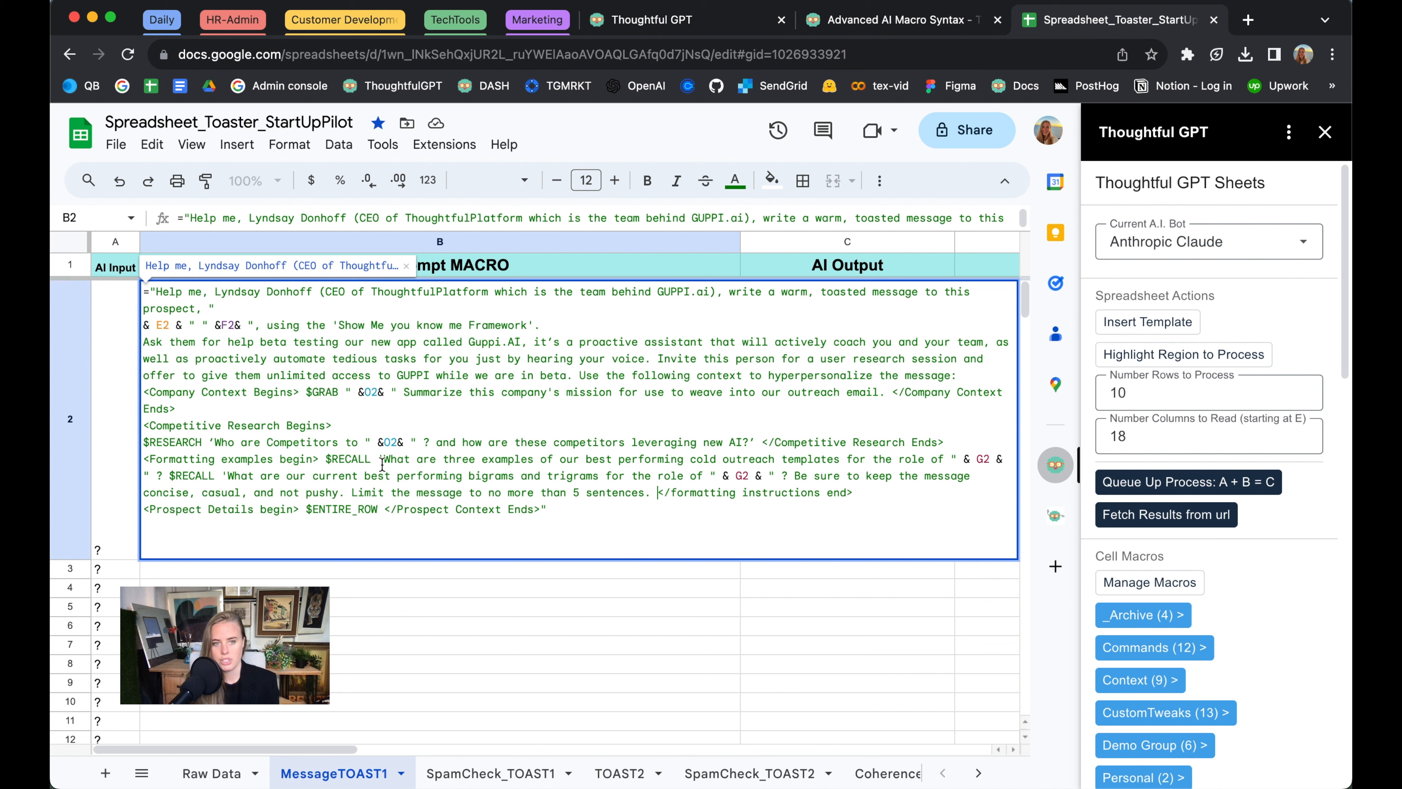
Insert "Use the following instructions to craft the email:" before the first $RECALL in the B2 formula and commit the cell
{"action": "left_click", "coordinate": [326, 458]}
{"action": "type", "text": "Use the following "}
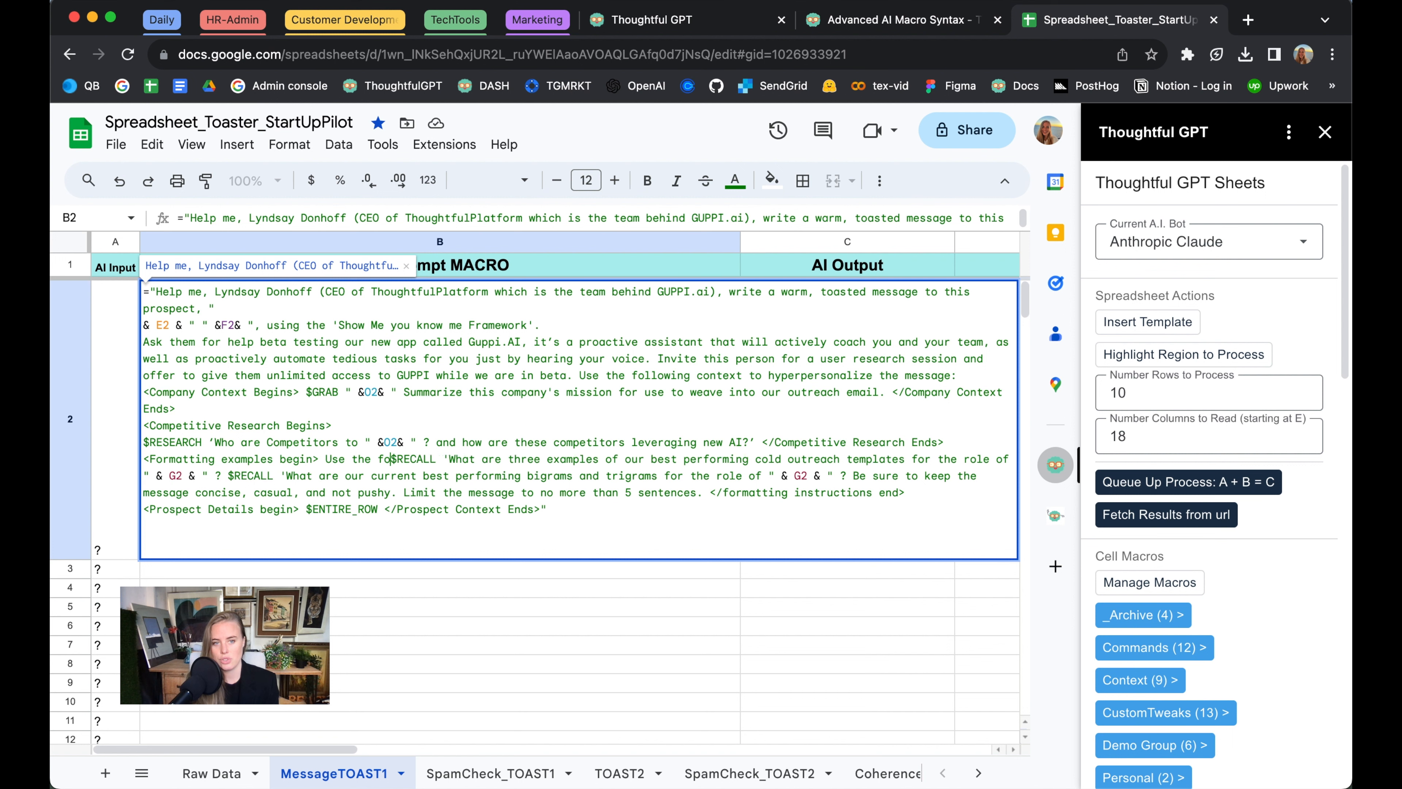
{"action": "type", "text": "ins"}
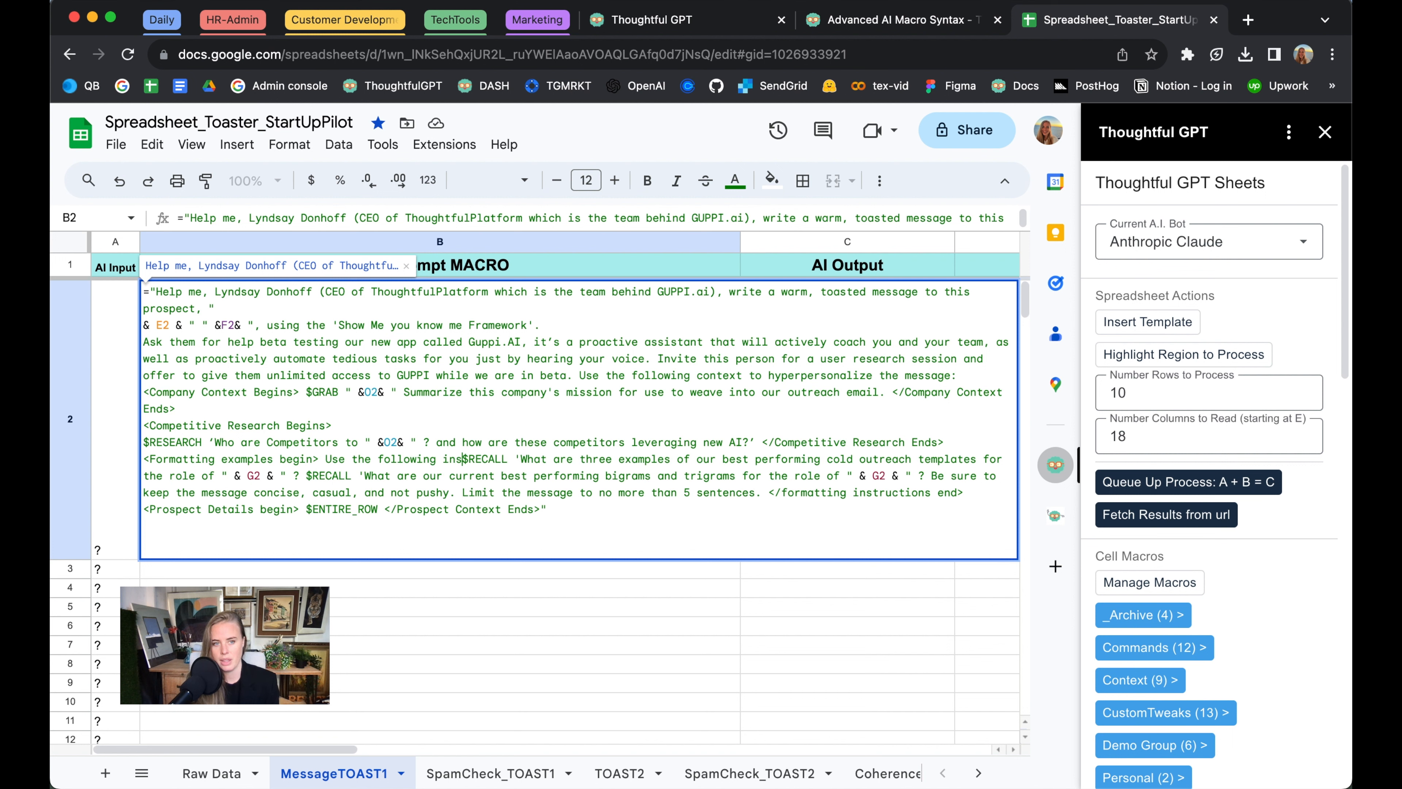
{"action": "type", "text": "tructions to craft the em"}
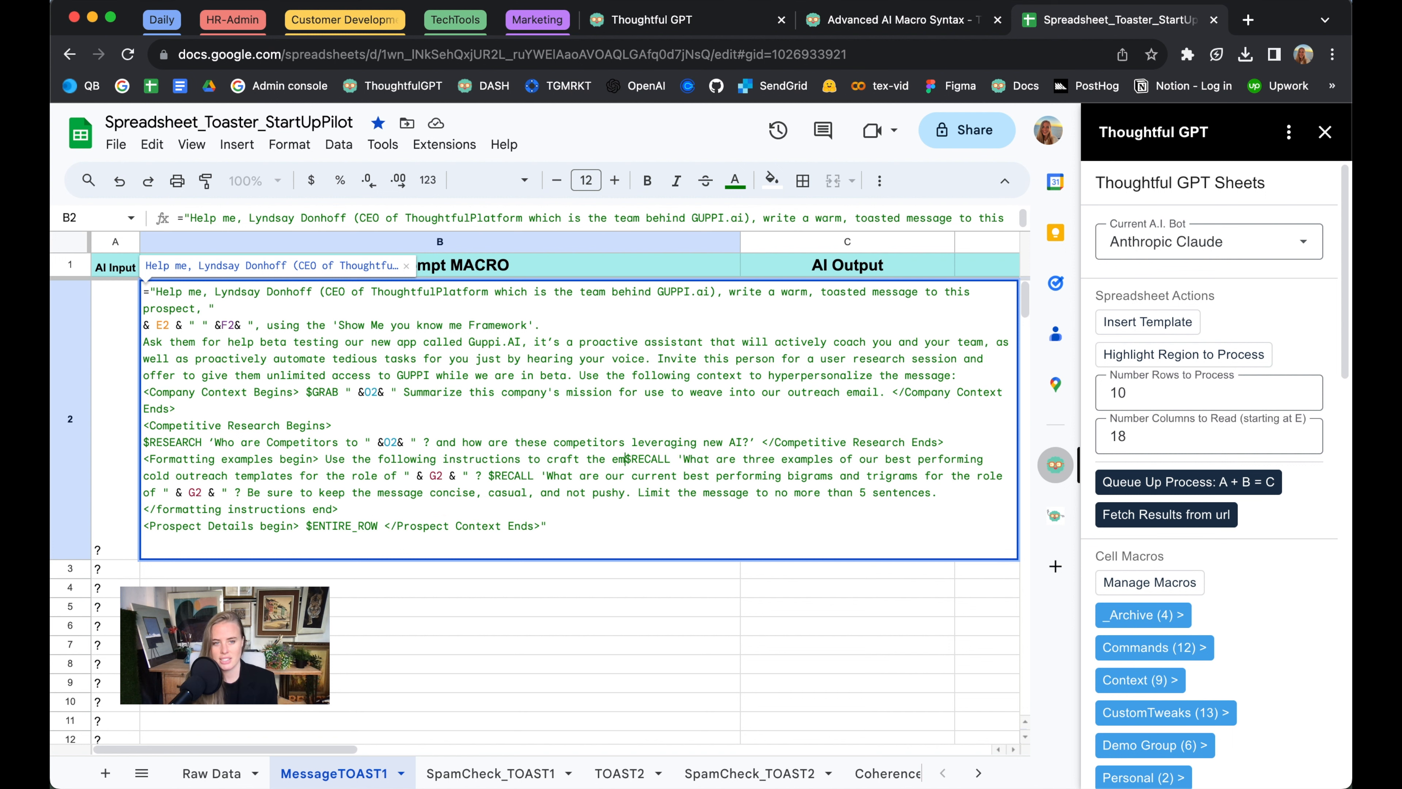
{"action": "type", "text": "ail:"}
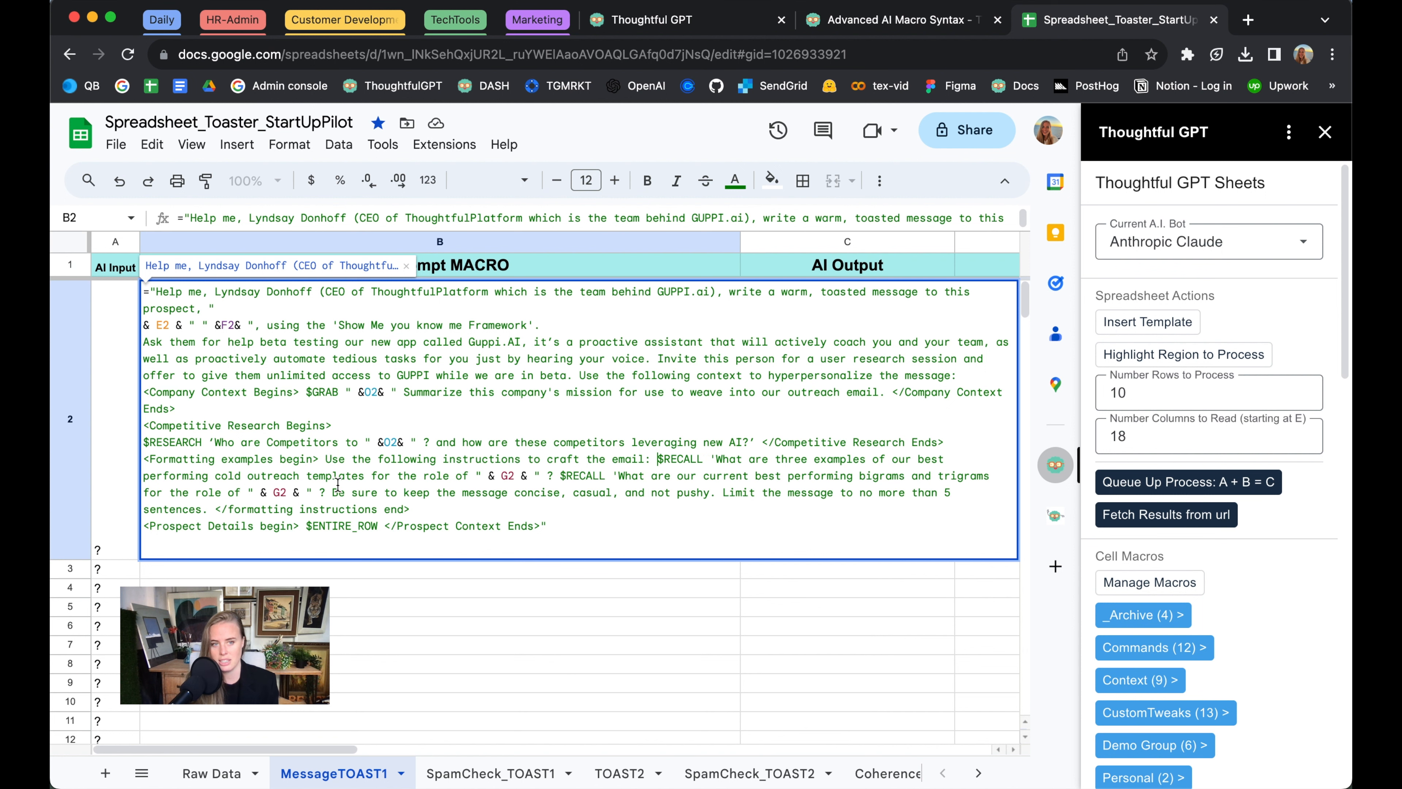
{"action": "left_click", "coordinate": [336, 593]}
{"action": "left_click", "coordinate": [394, 533]}
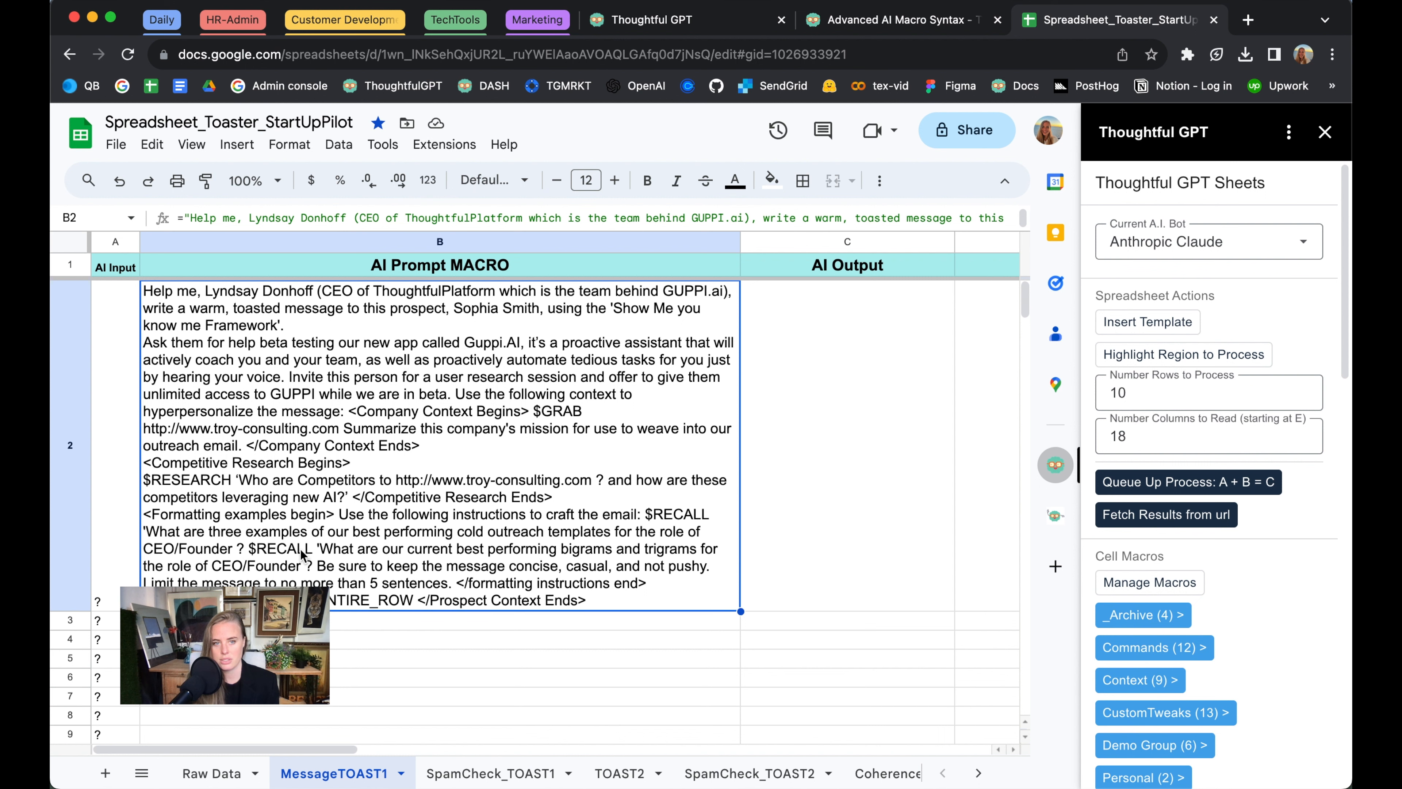
Add the missing closing single quotation mark after each of the two $RECALL questions in the B2 formula
{"action": "double_click", "coordinate": [250, 549]}
{"action": "left_click", "coordinate": [328, 493]}
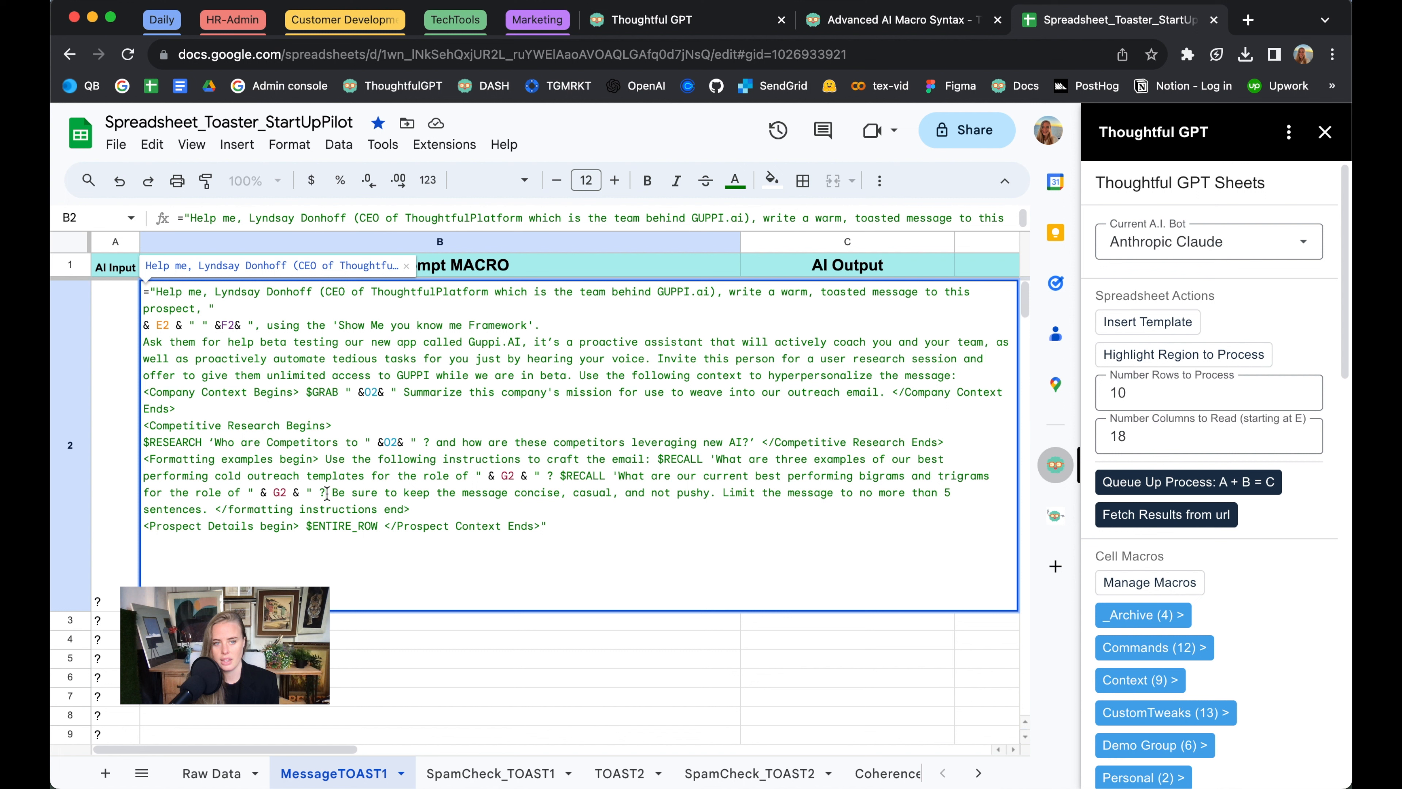
{"action": "type", "text": "'"}
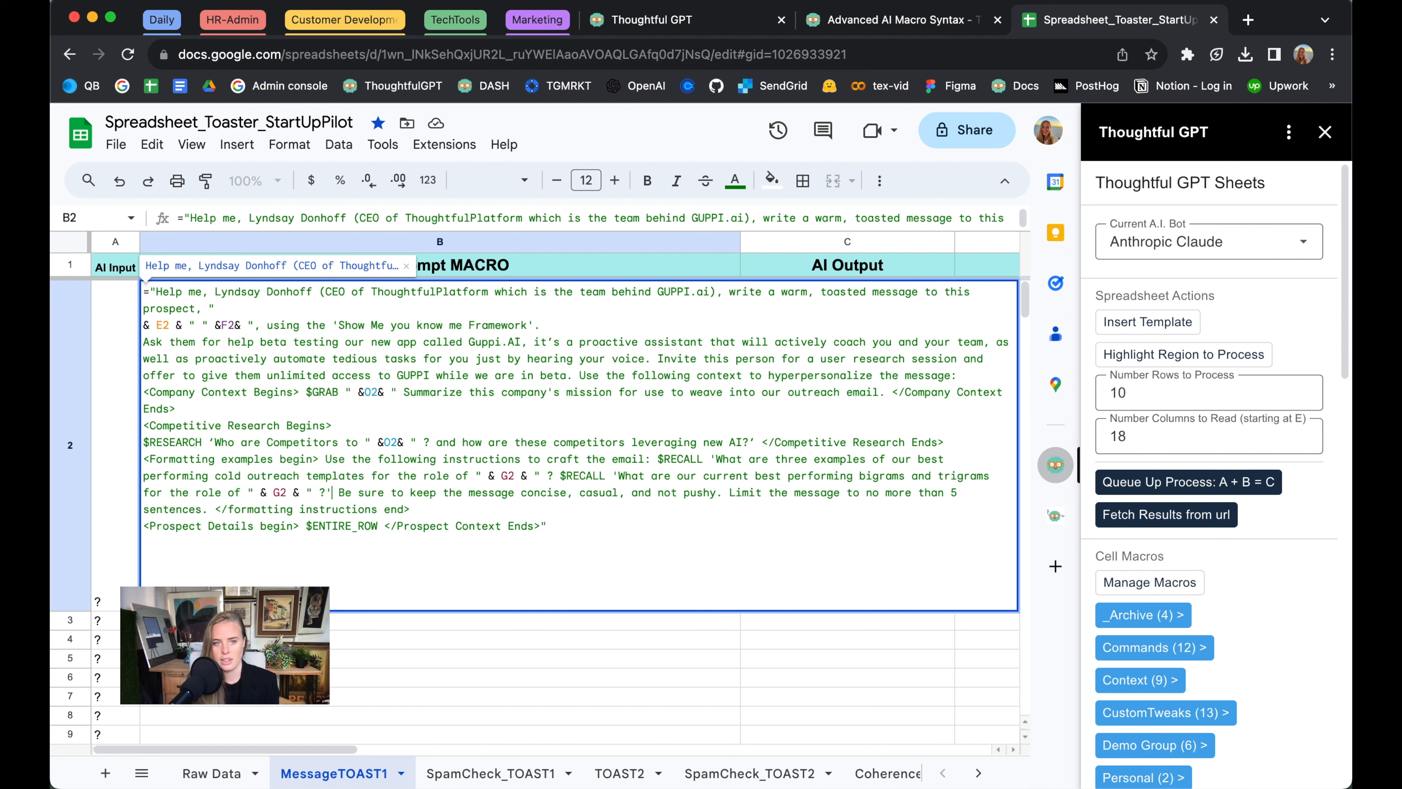
{"action": "left_click", "coordinate": [554, 477]}
{"action": "type", "text": "'"}
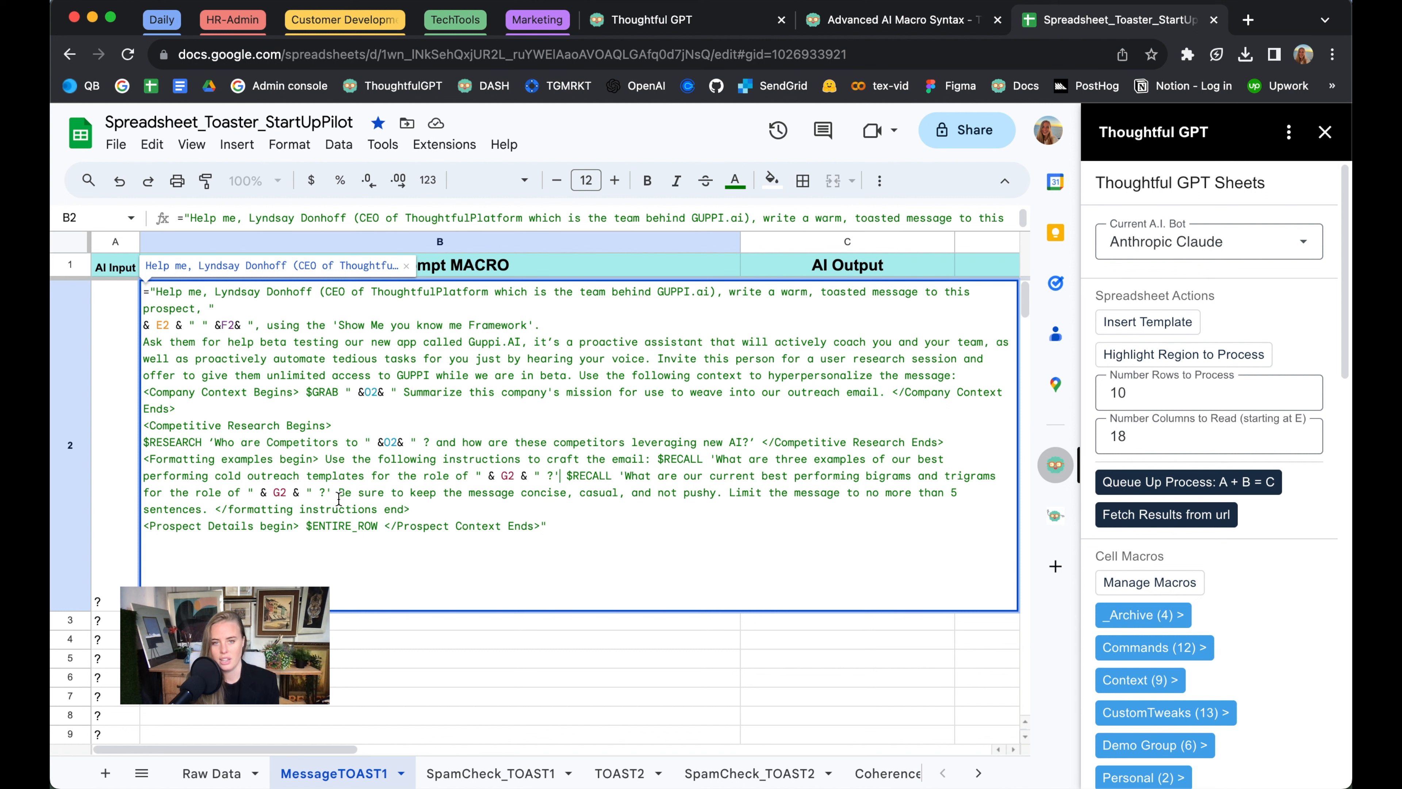
{"action": "left_click", "coordinate": [352, 638]}
{"action": "left_click", "coordinate": [427, 556]}
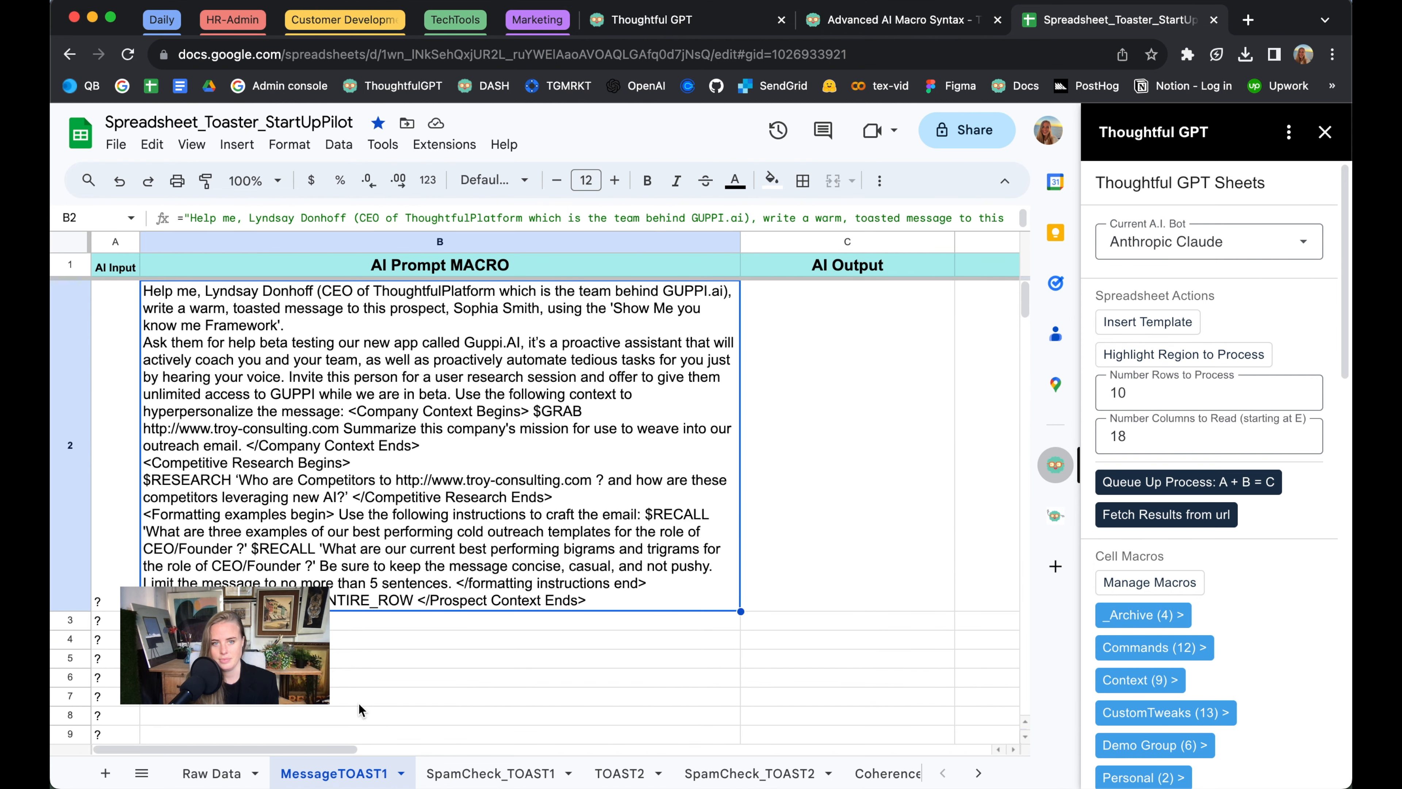
Fill the B2 prompt formula down through B9 and queue those rows for processing with Anthropic Claude
{"action": "left_click", "coordinate": [311, 734], "text": "shift"}
{"action": "key", "text": "ctrl+d"}
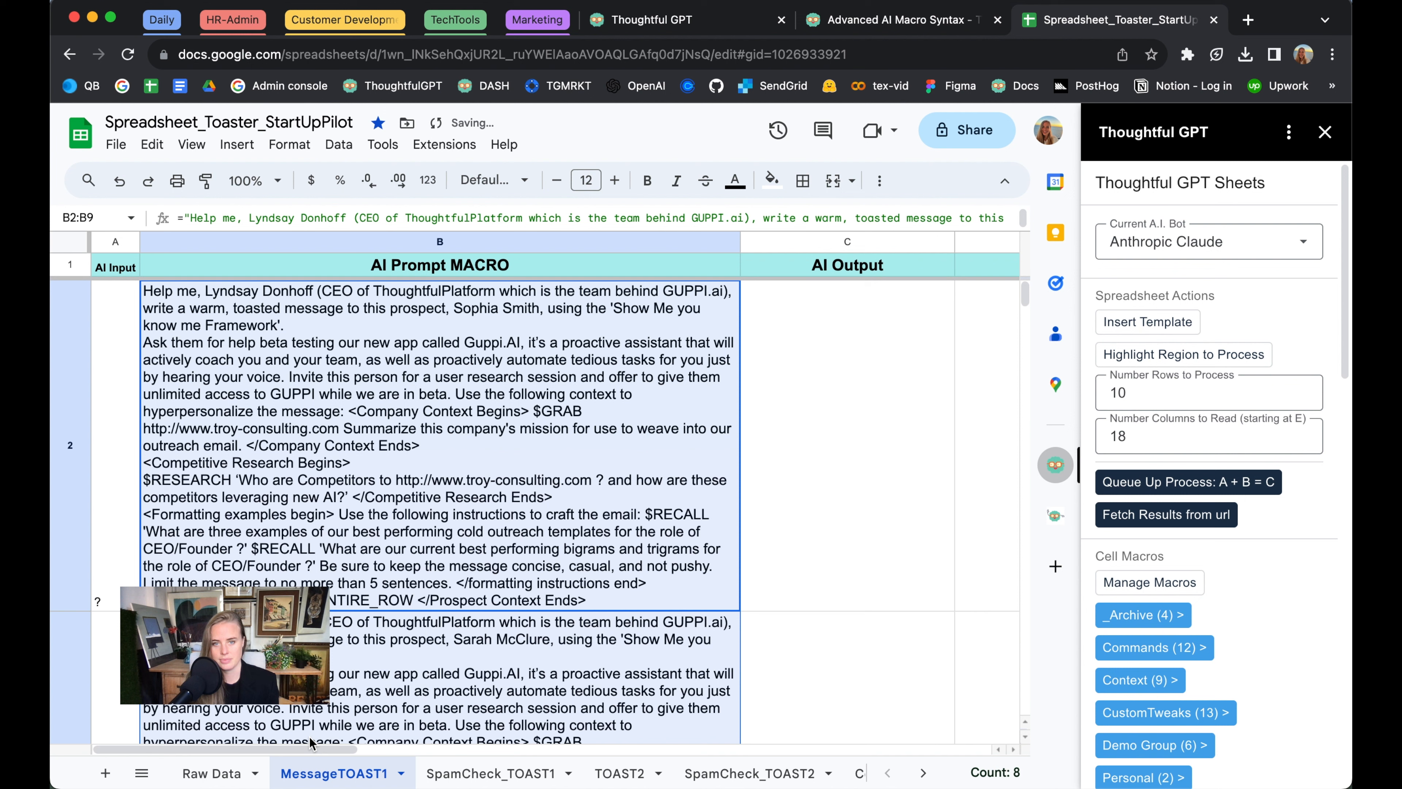
{"action": "left_click", "coordinate": [1159, 483]}
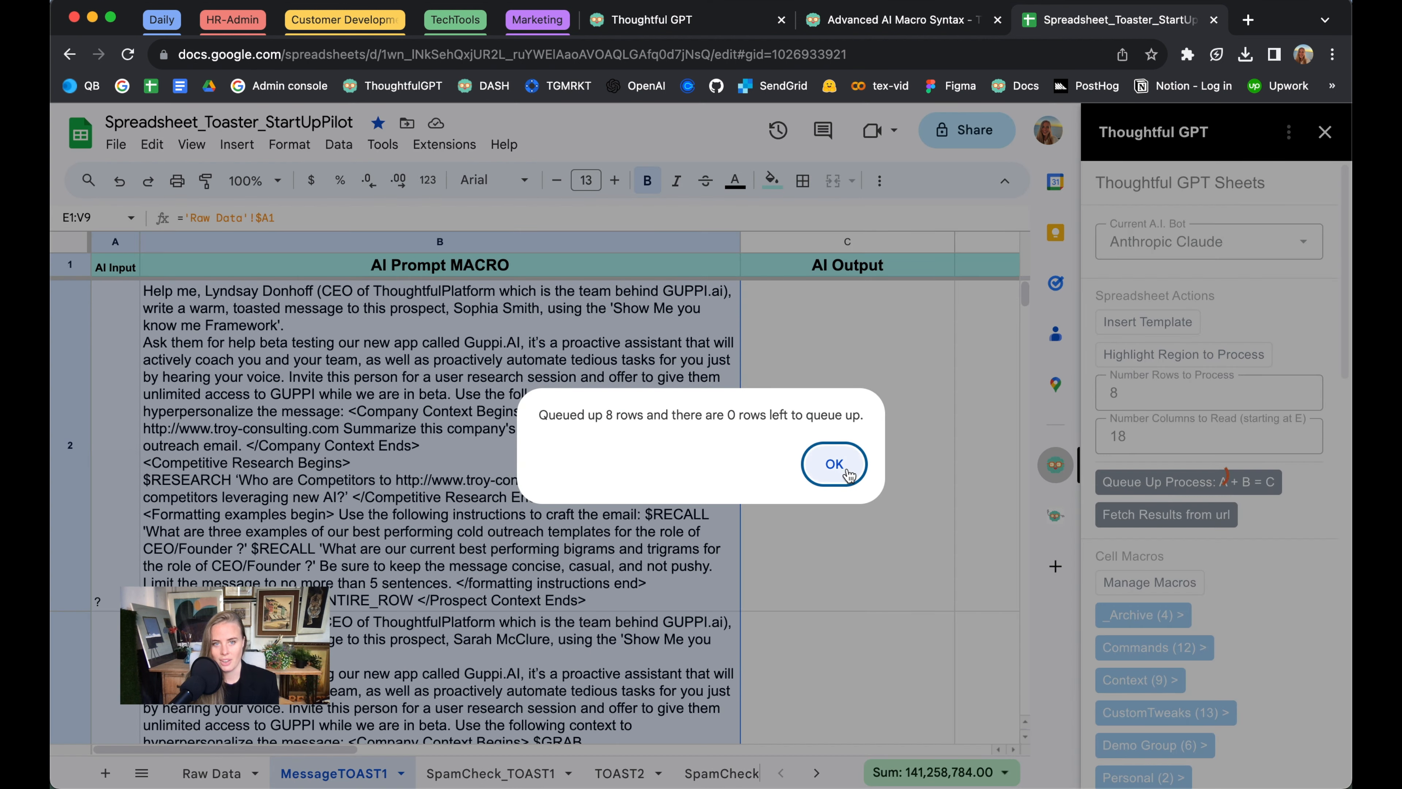
{"action": "left_click", "coordinate": [837, 467]}
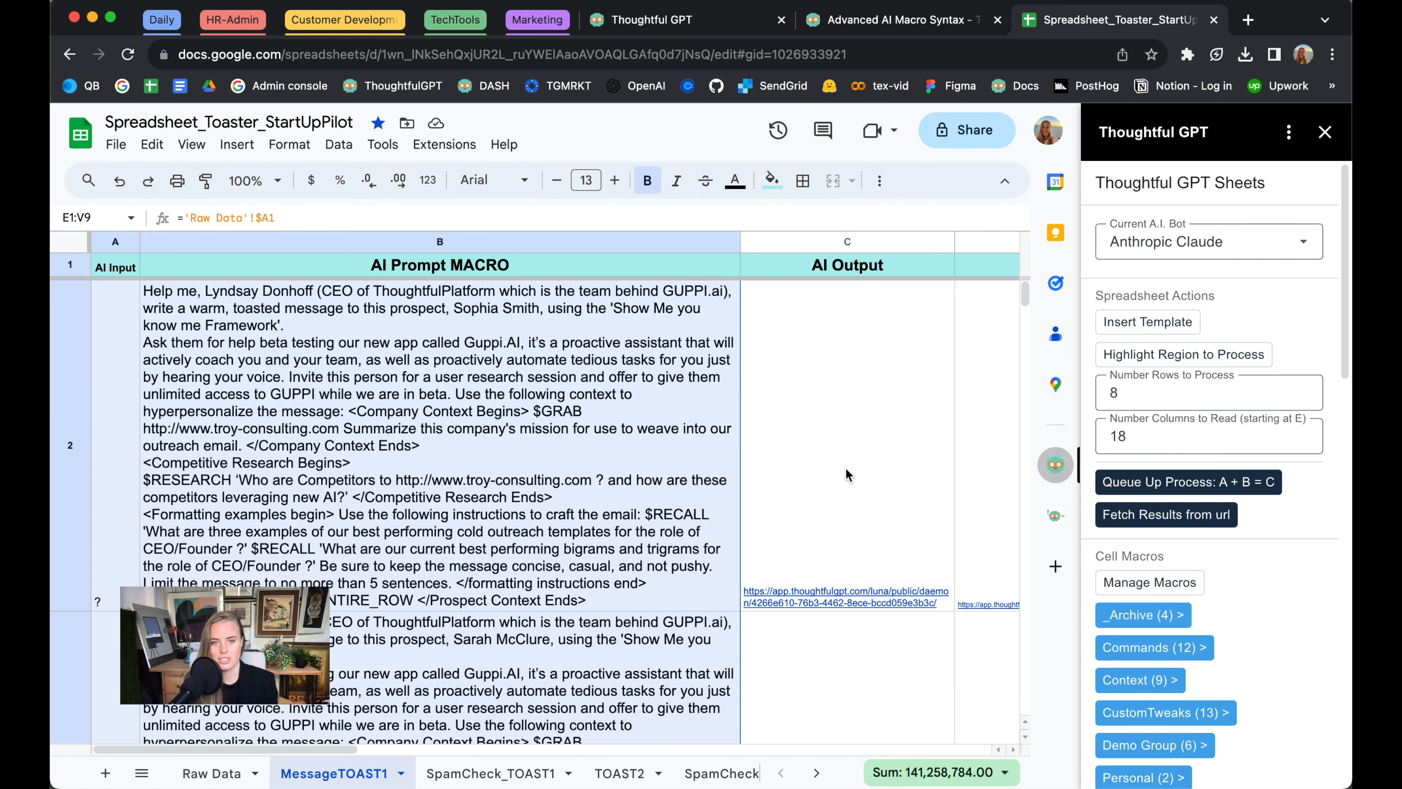
Fetch the processed results from their URLs into the AI Output column
{"action": "left_click", "coordinate": [1118, 517]}
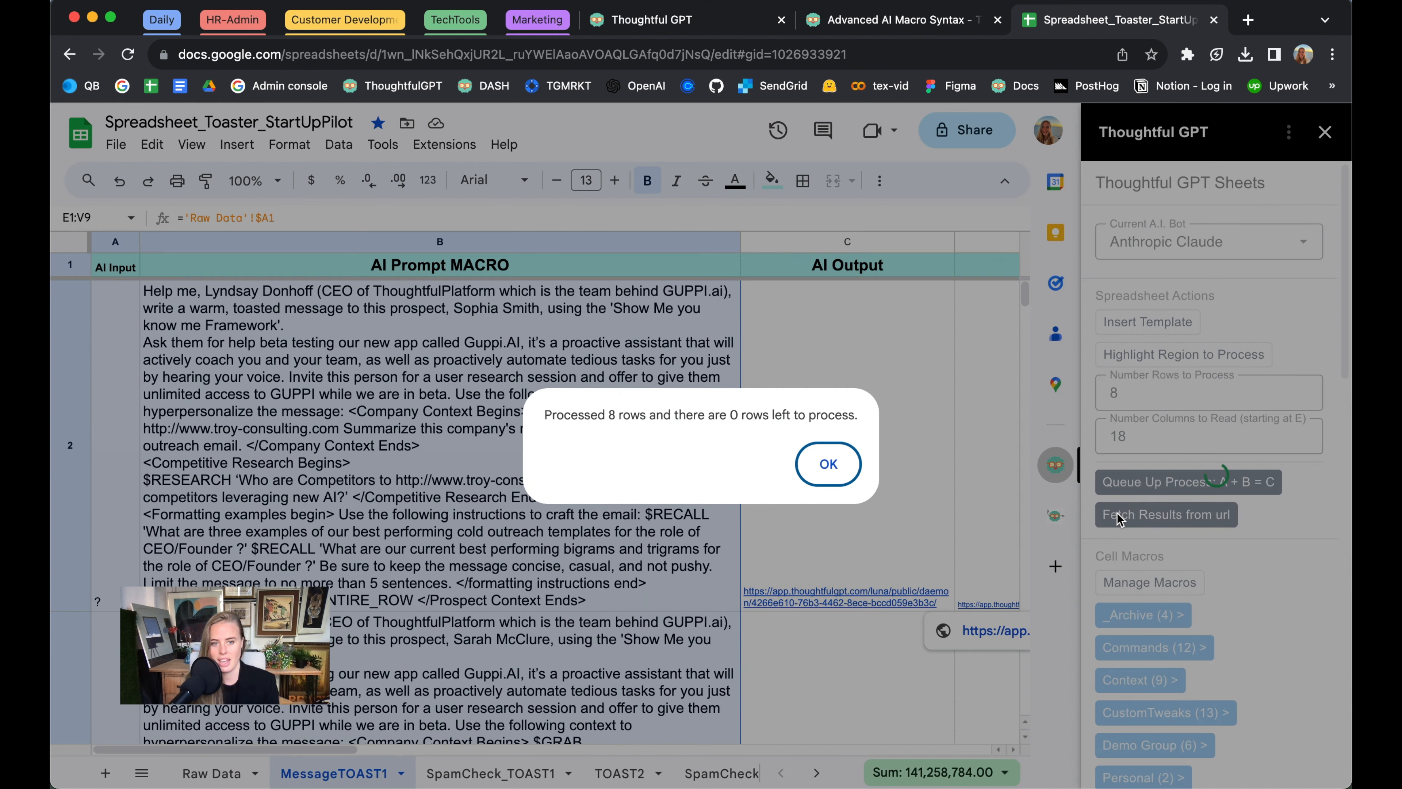
{"action": "left_click", "coordinate": [909, 464]}
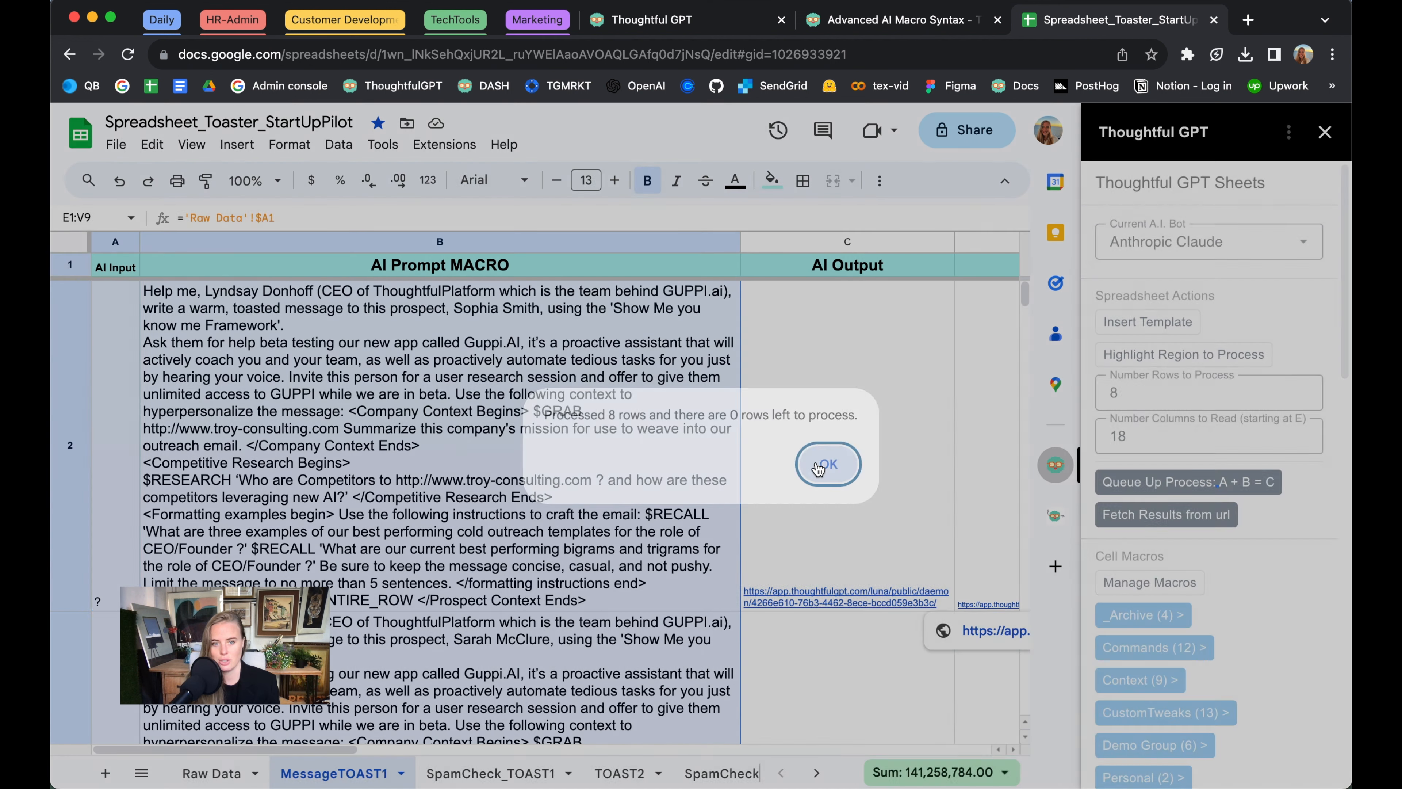
{"action": "left_click", "coordinate": [884, 461]}
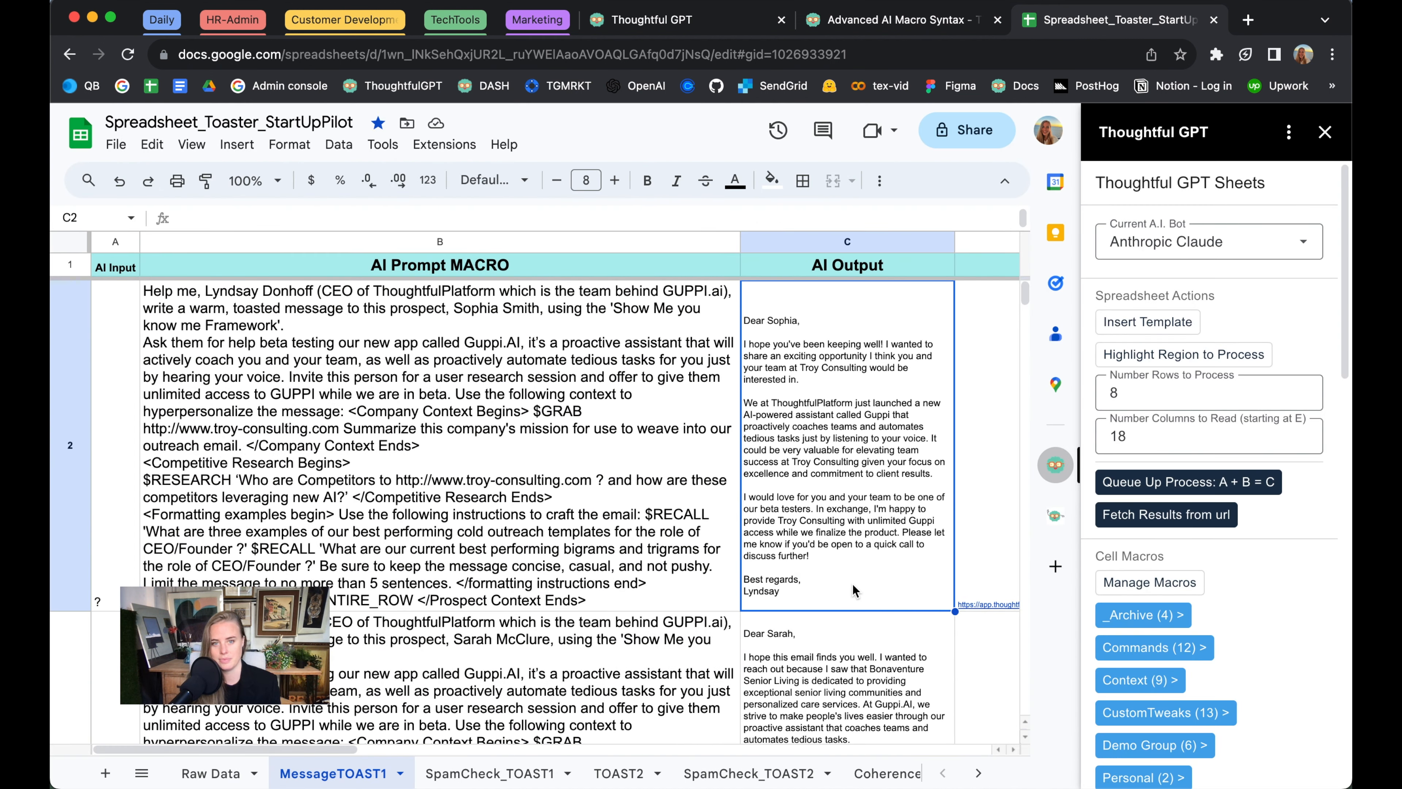
Review the generated outreach messages in the AI Output column down to C9
{"action": "key", "text": "Down"}
{"action": "key", "text": "Down"}
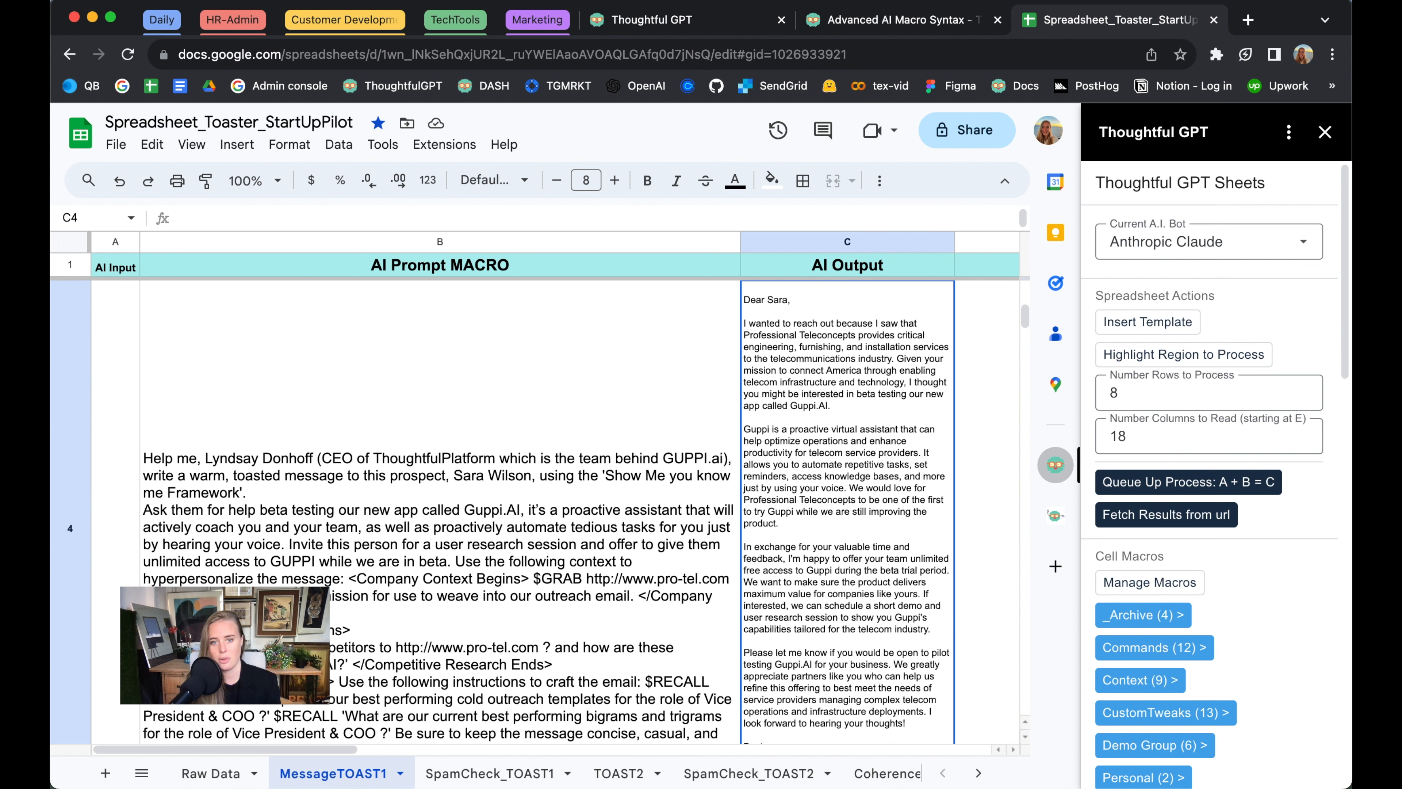
{"action": "key", "text": "Down"}
{"action": "key", "text": "Down"}
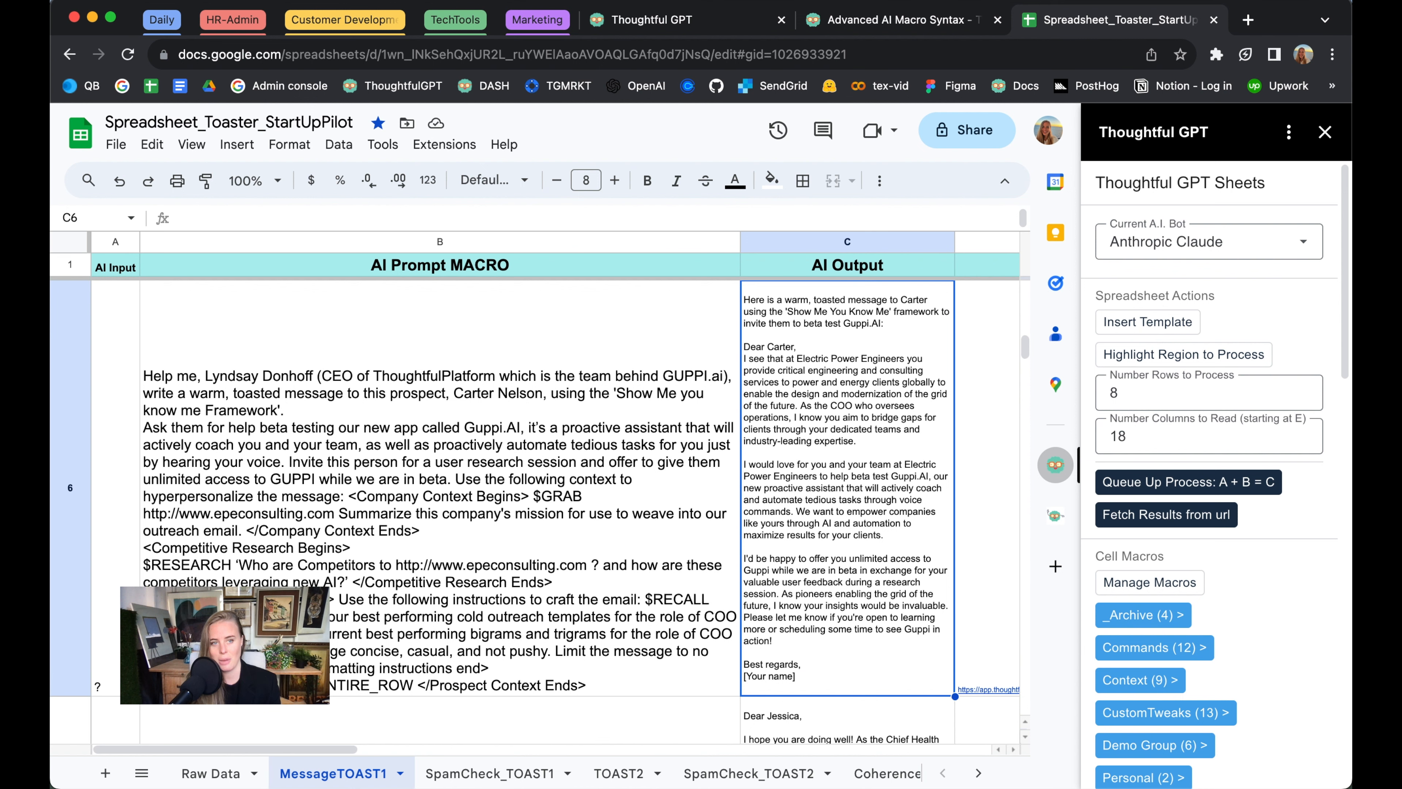
{"action": "key", "text": "Down"}
{"action": "key", "text": "Down"}
{"action": "key", "text": "Down"}
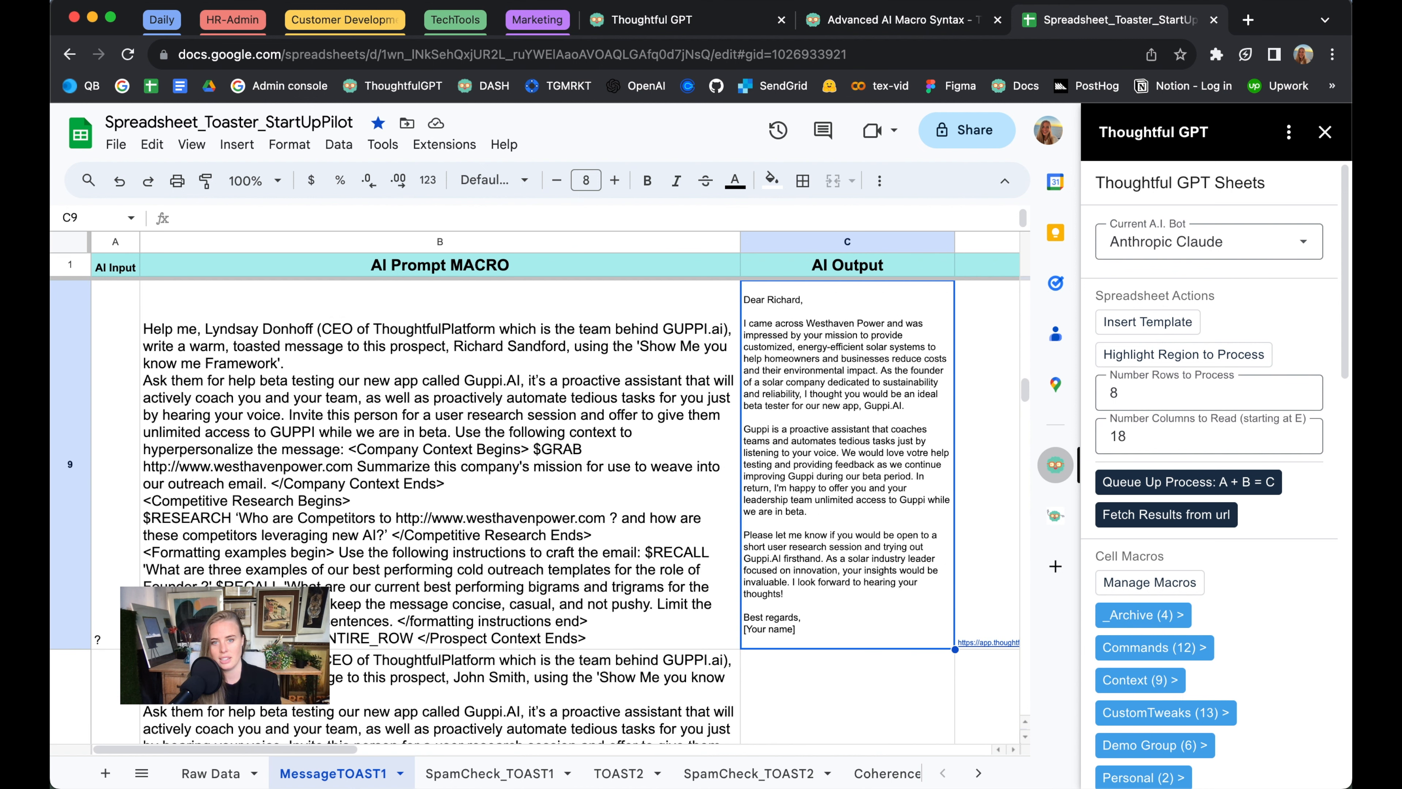
Return to B2 and select the entire text of its prompt formula
{"action": "left_click", "coordinate": [567, 554]}
{"action": "scroll", "coordinate": [568, 555], "scroll_direction": "up", "scroll_amount": 5}
{"action": "left_click", "coordinate": [490, 454]}
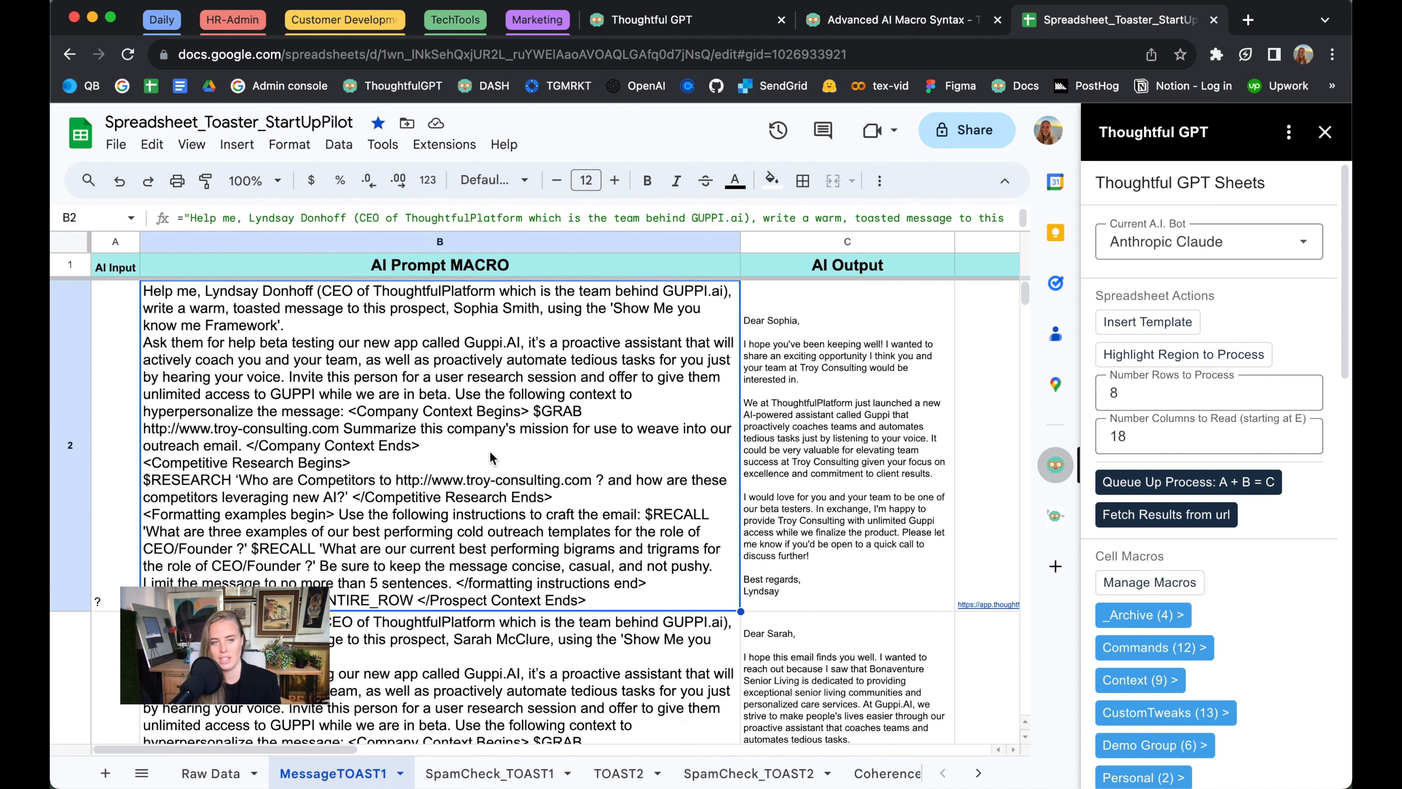
{"action": "left_click_drag", "start_coordinate": [179, 218], "coordinate": [347, 371]}
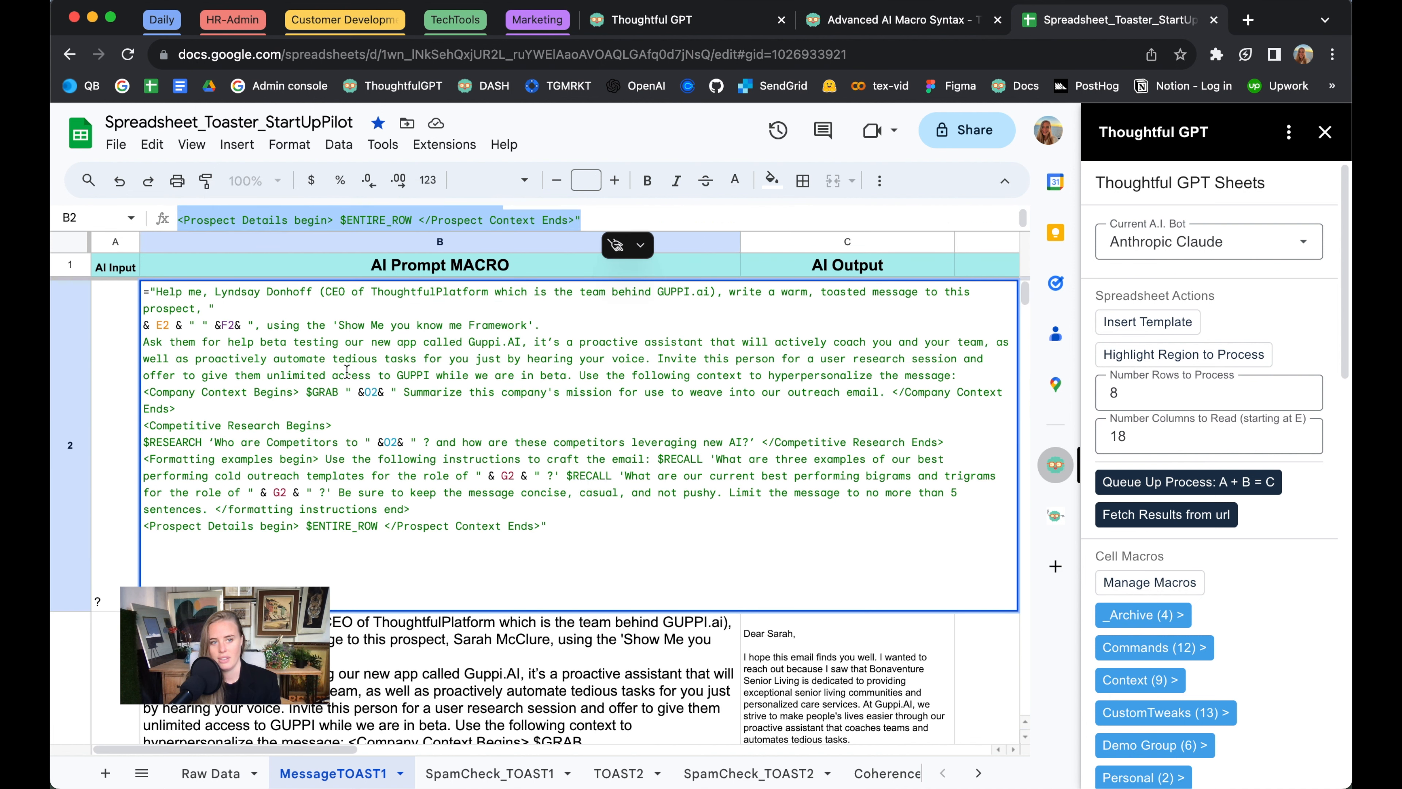
Switch to the Thoughtful GPT web app and open the Prompt Macros management page
{"action": "left_click", "coordinate": [702, 32]}
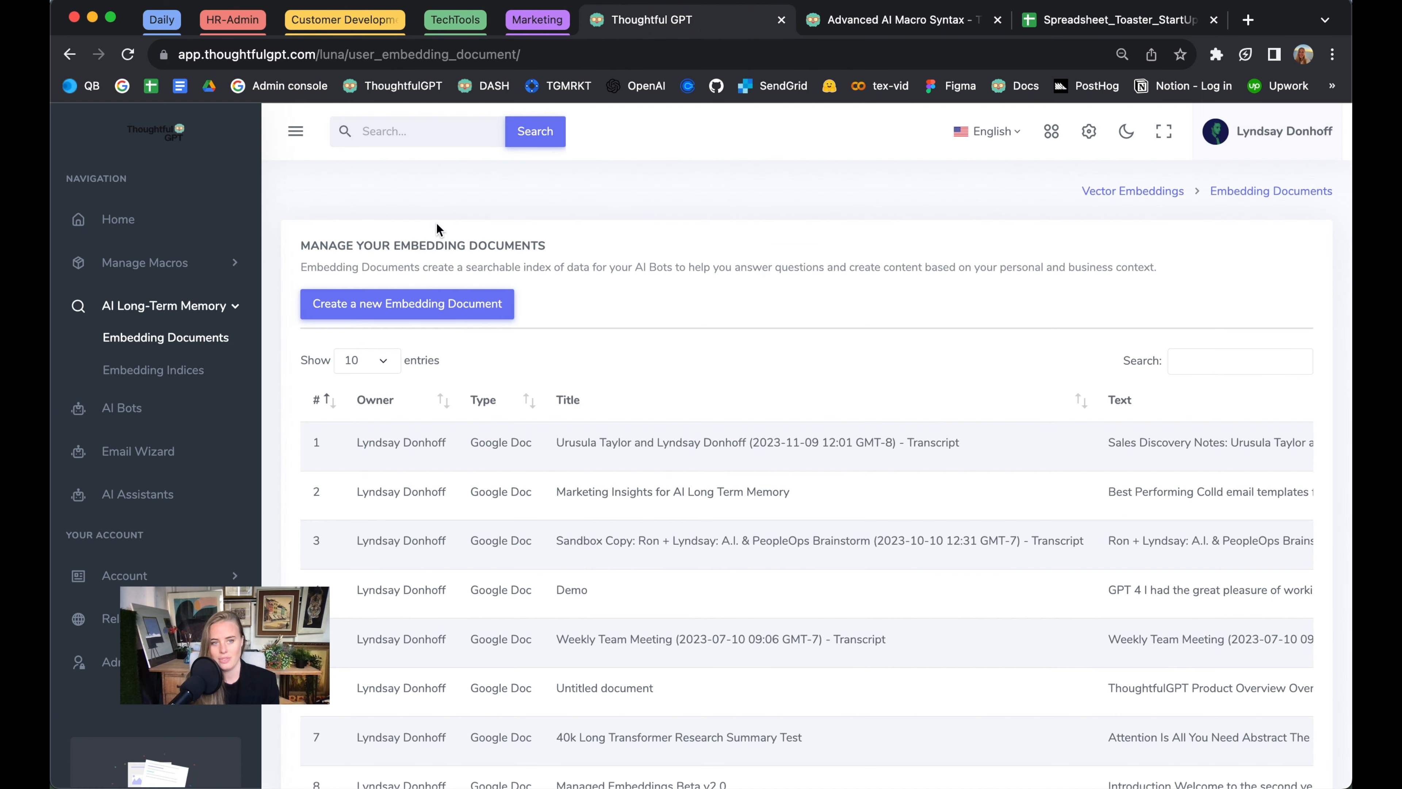
{"action": "left_click", "coordinate": [182, 264]}
{"action": "left_click", "coordinate": [187, 286]}
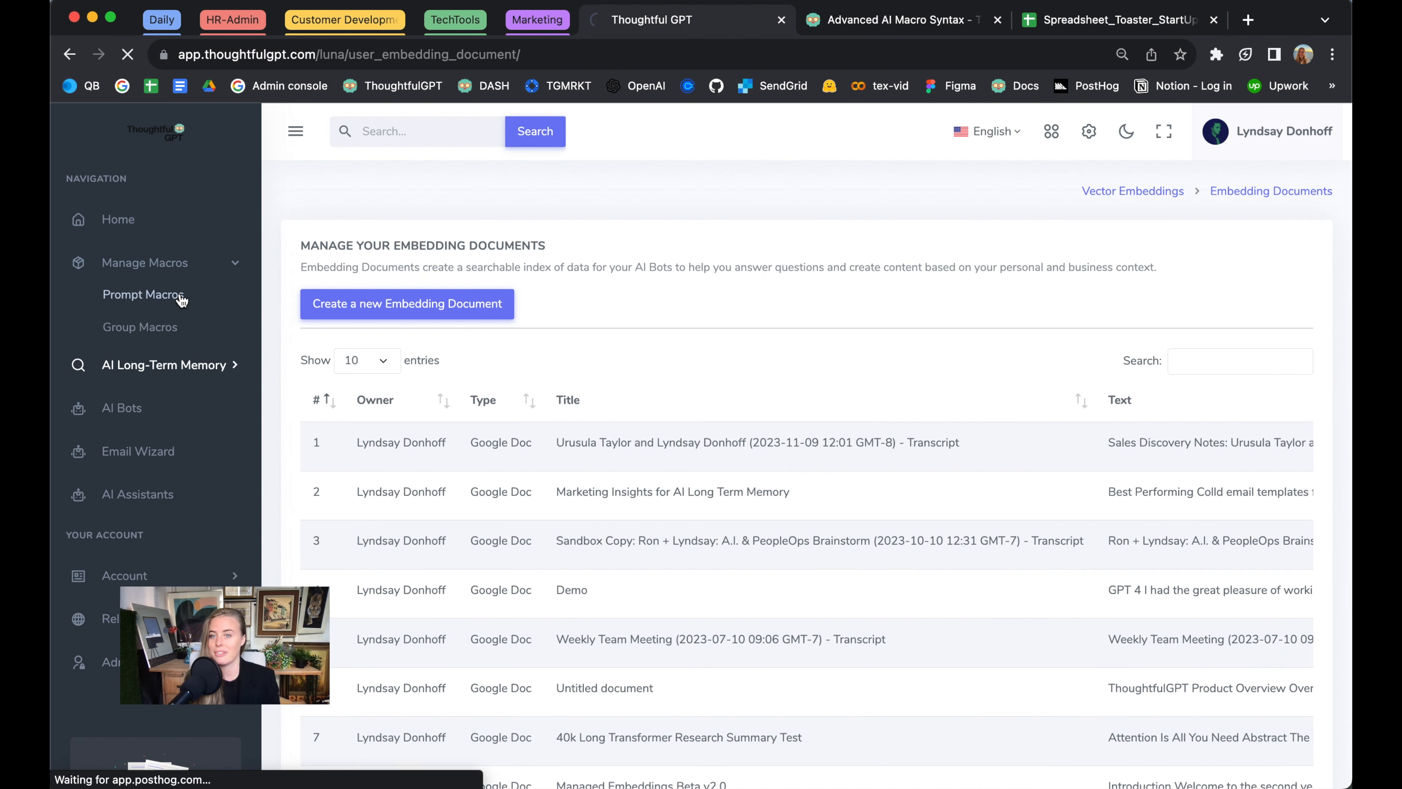
Create a new prompt macro titled GUPPI.AI_Toaster
{"action": "left_click", "coordinate": [359, 305]}
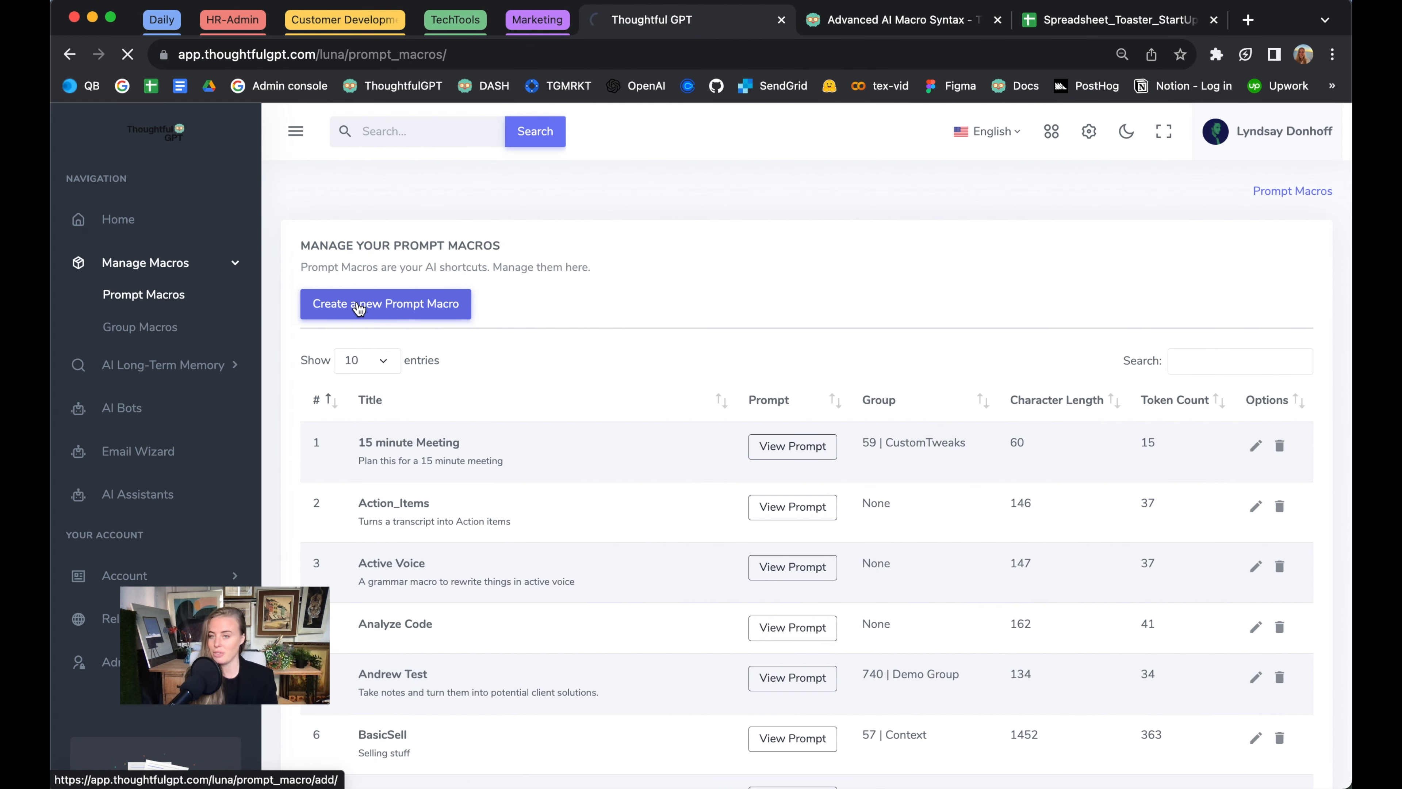
{"action": "left_click", "coordinate": [357, 331]}
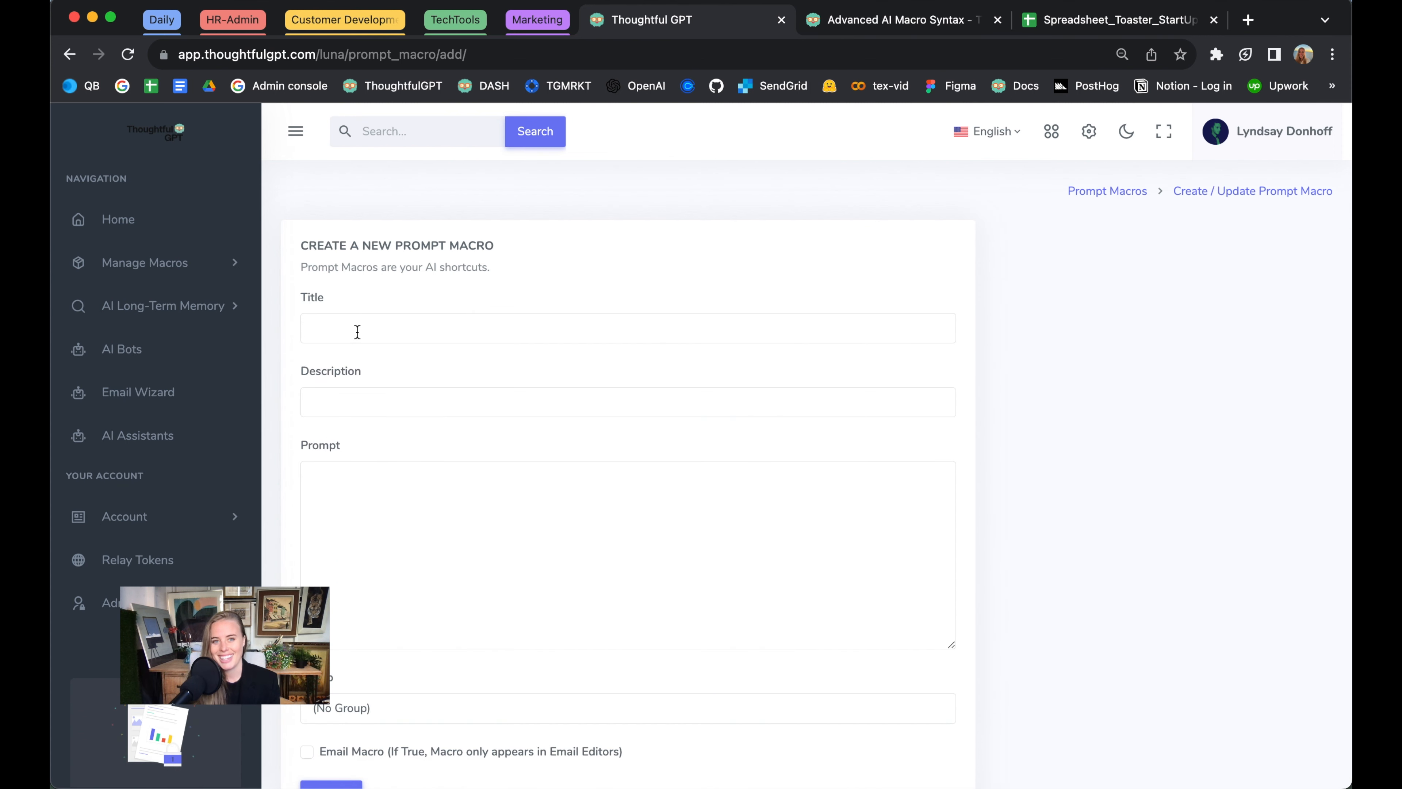
{"action": "type", "text": "GUPPI>A"}
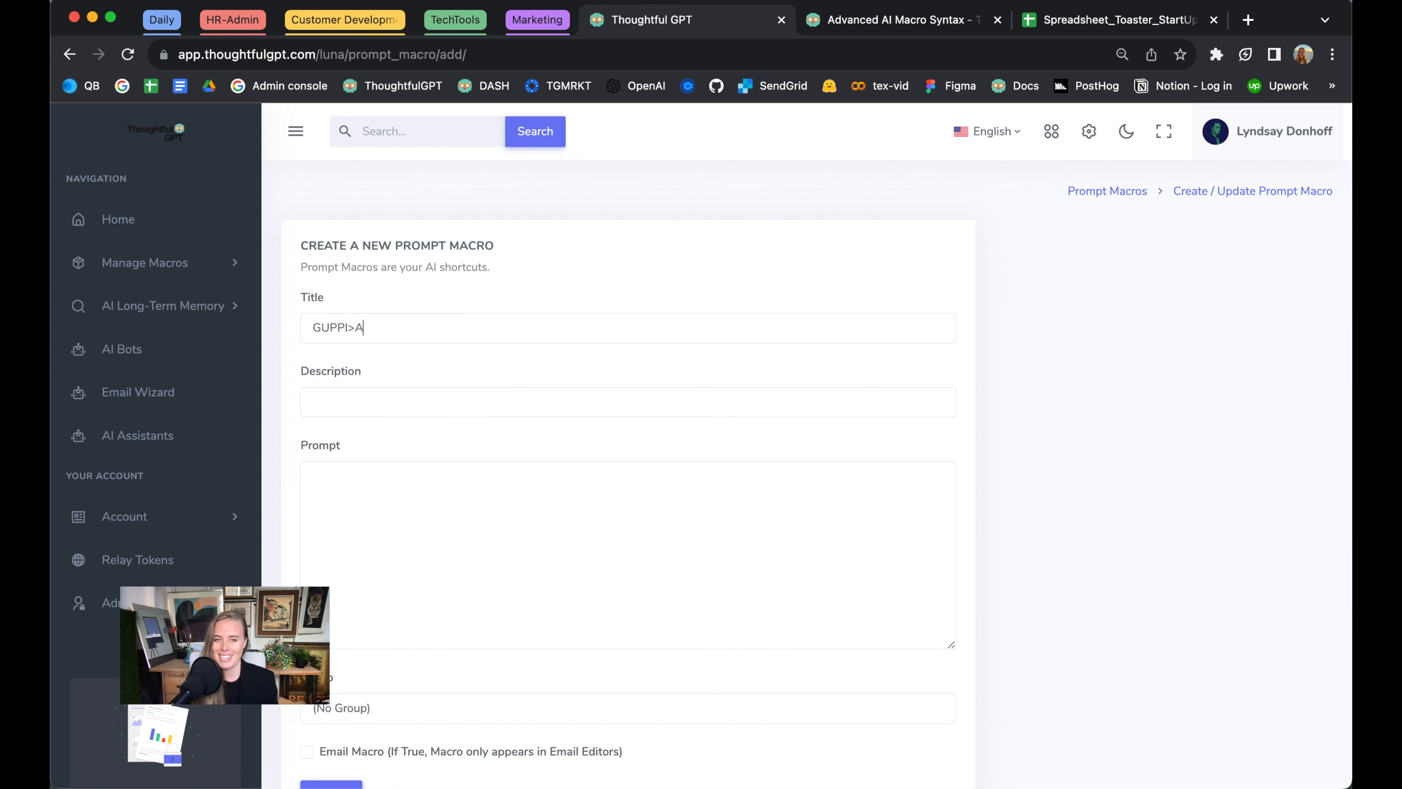
{"action": "type", "text": "I.AI M"}
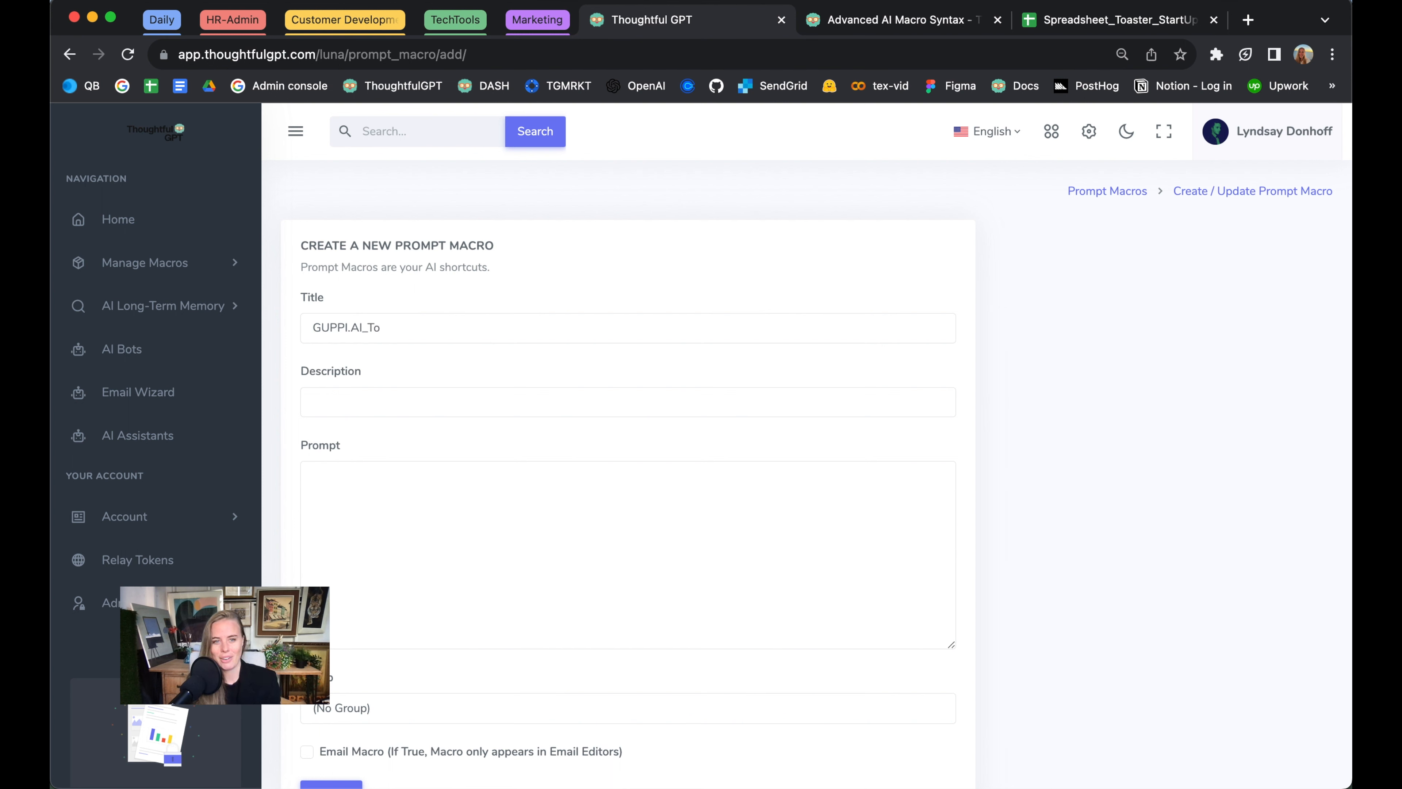
{"action": "type", "text": "oaster"}
Describe the macro as "Message Toasting Prompt for beta testing guppi.ai"
{"action": "key", "text": "Tab"}
{"action": "type", "text": "Messag"}
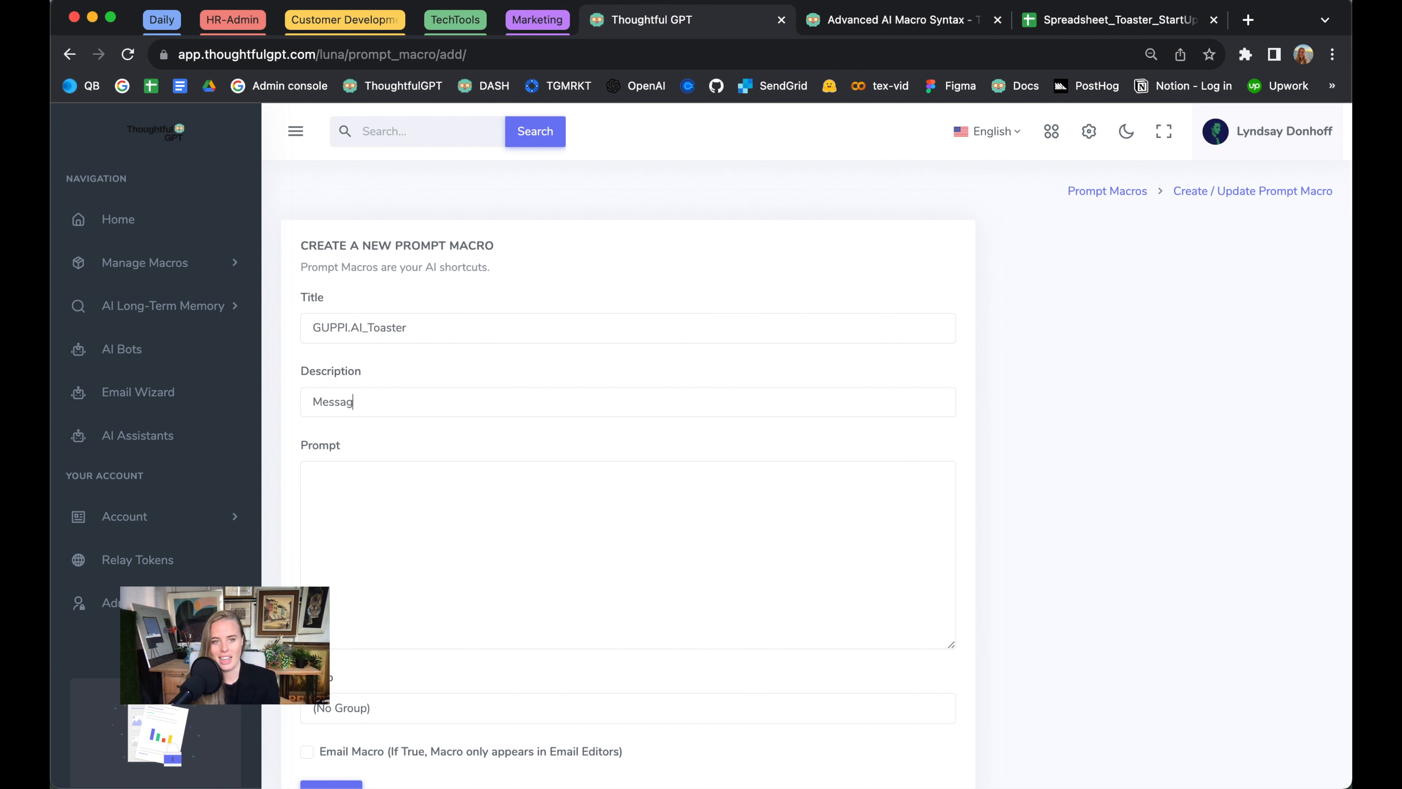
{"action": "type", "text": "e Toasting Prompt for beta testing guppi.ai"}
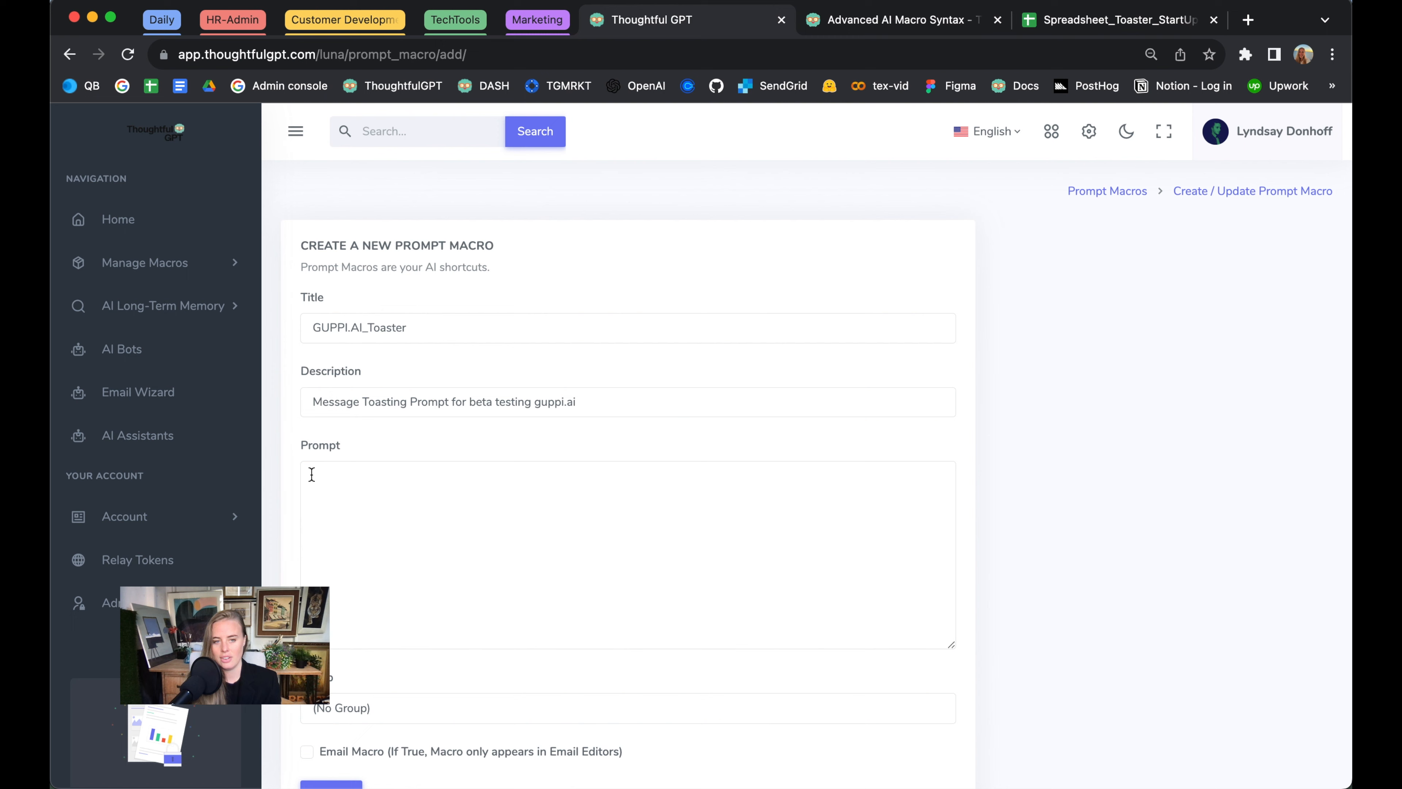
Paste the copied outreach formula into the macro's prompt and check its full text
{"action": "left_click", "coordinate": [312, 474]}
{"action": "key", "text": "super+v"}
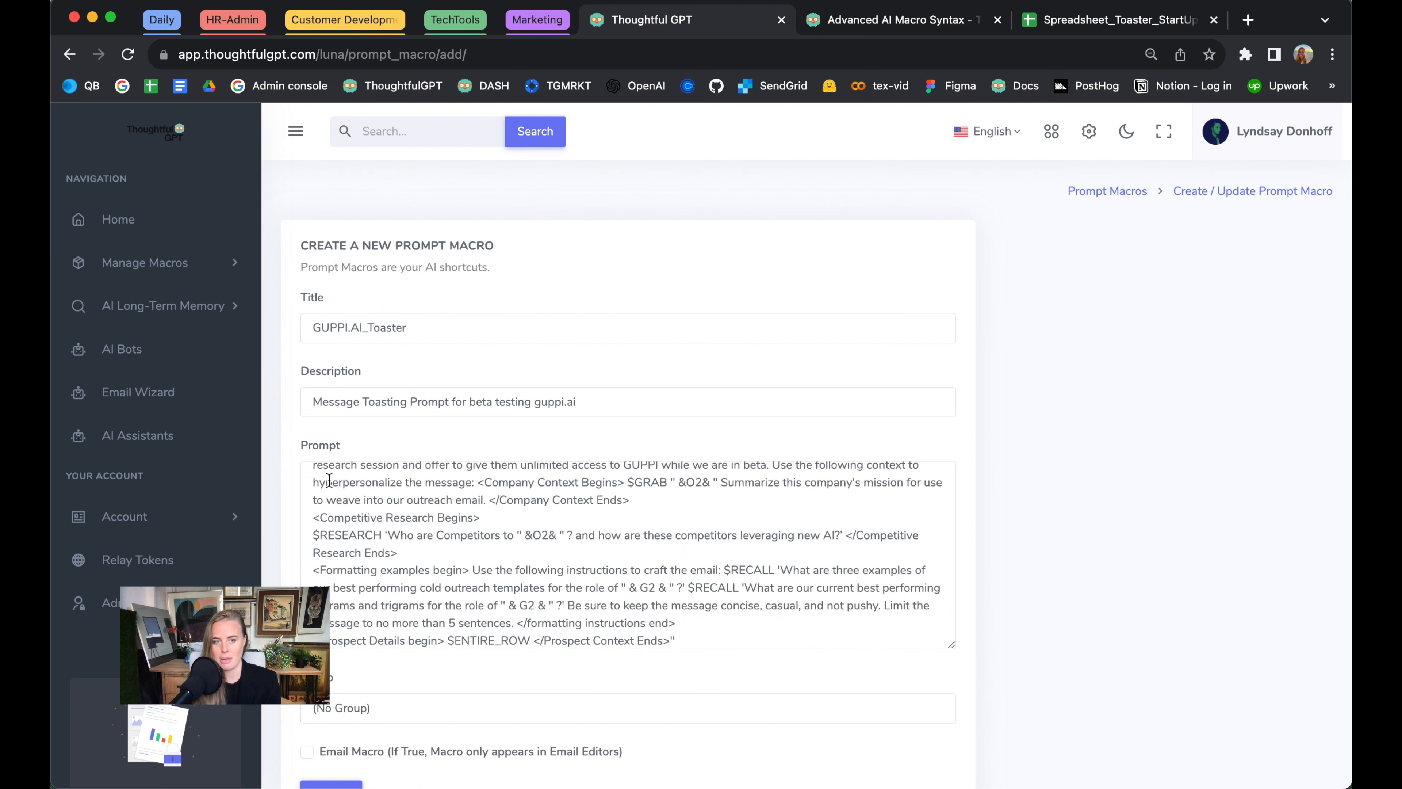
{"action": "scroll", "coordinate": [407, 491], "scroll_direction": "up", "scroll_amount": 5}
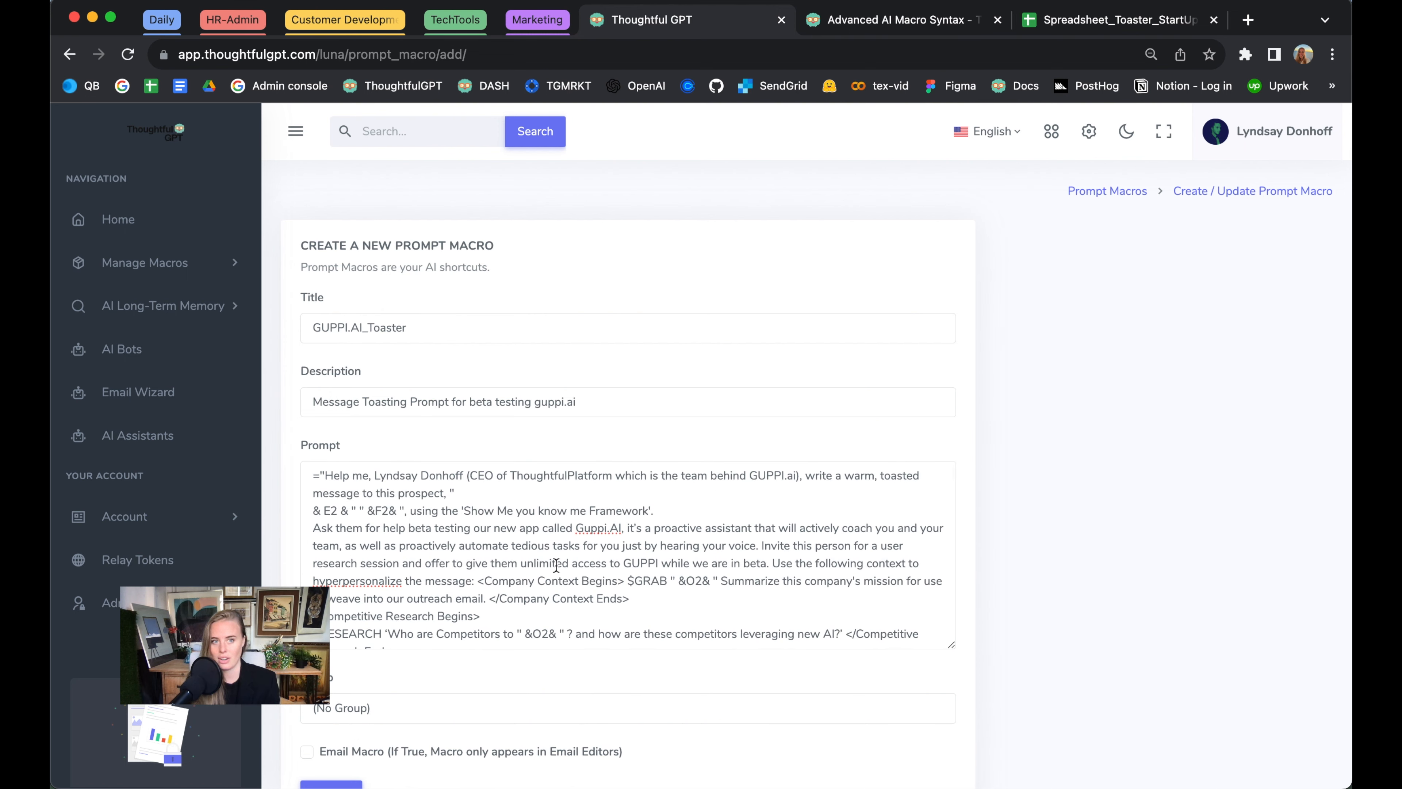
{"action": "scroll", "coordinate": [556, 564], "scroll_direction": "down", "scroll_amount": 5}
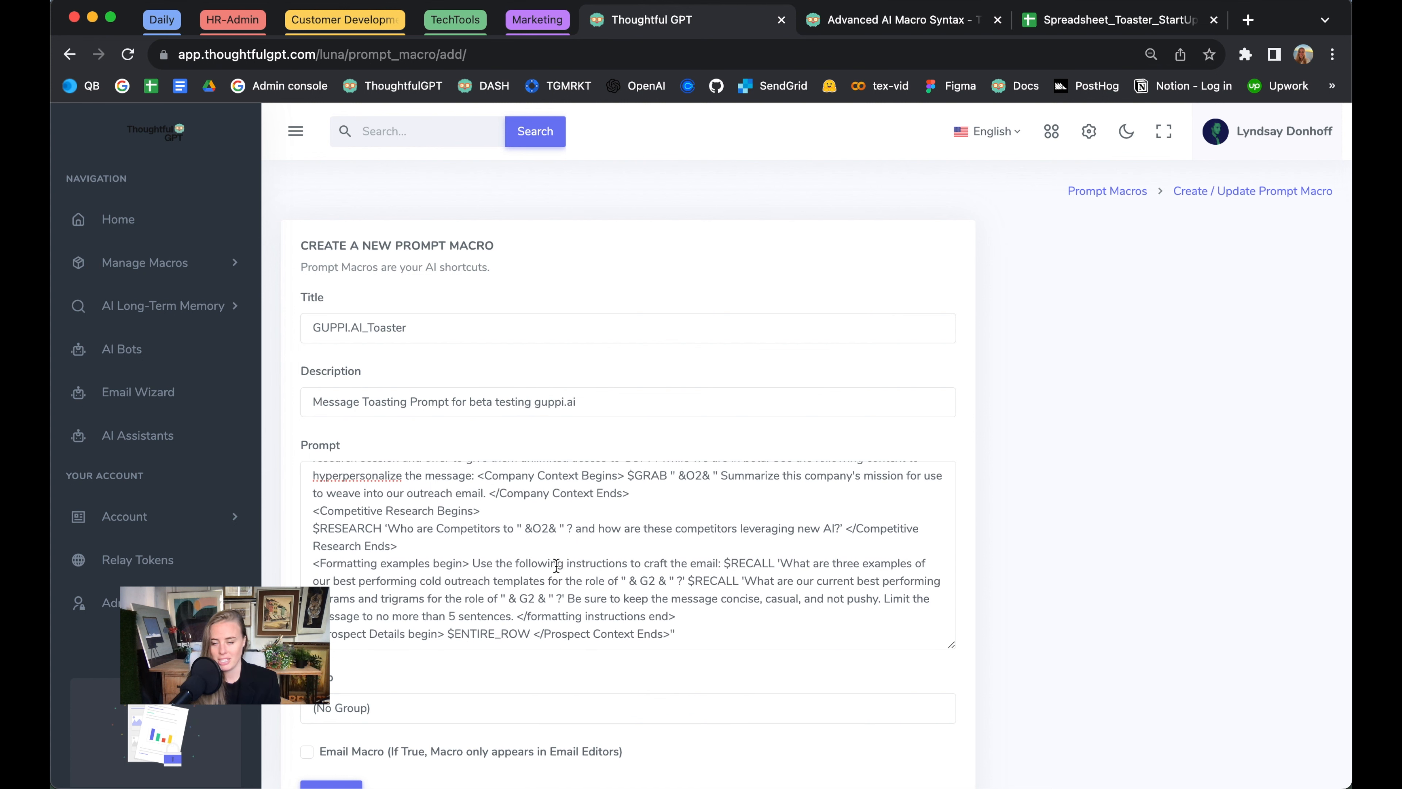
Assign the macro to the TOASTING group and submit it
{"action": "left_click", "coordinate": [495, 668]}
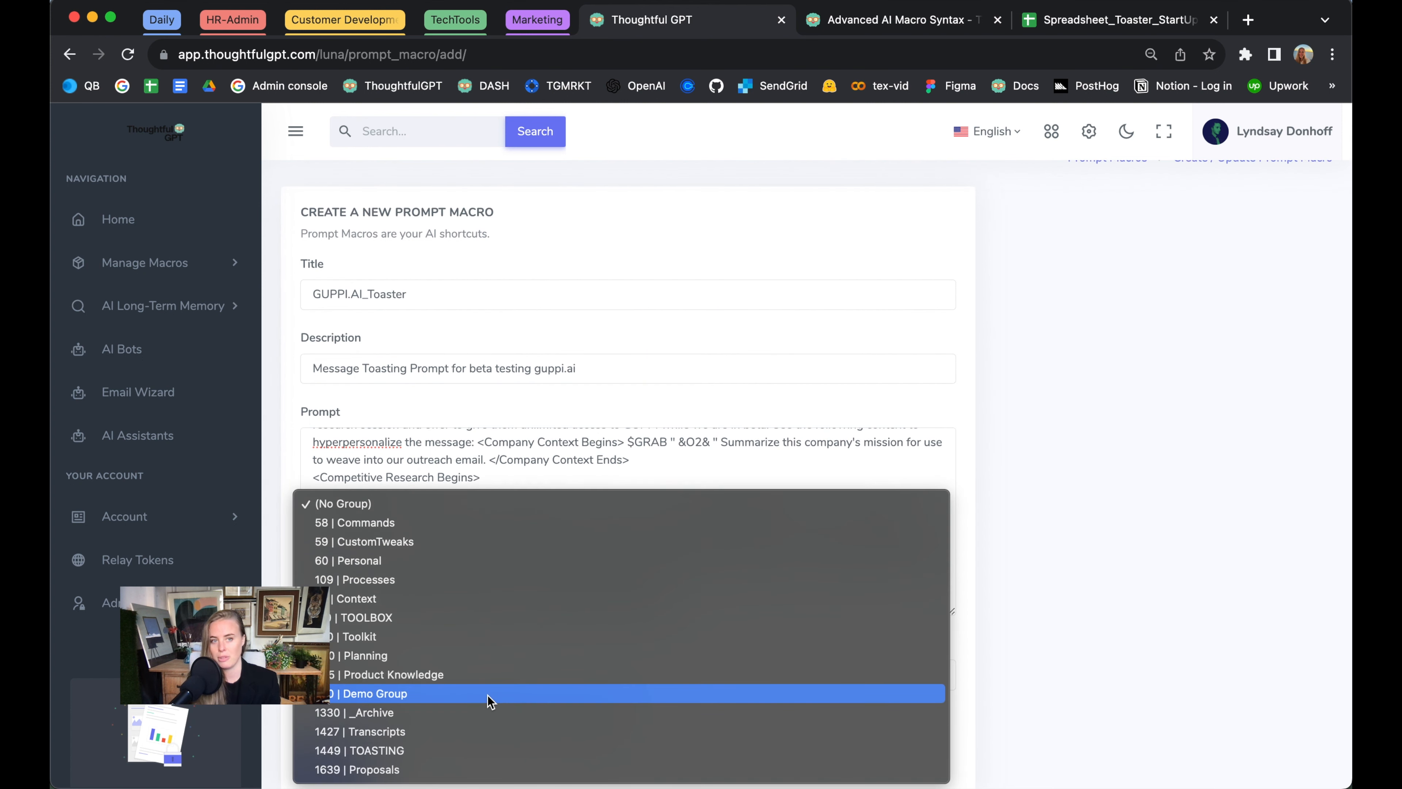
{"action": "left_click", "coordinate": [483, 750]}
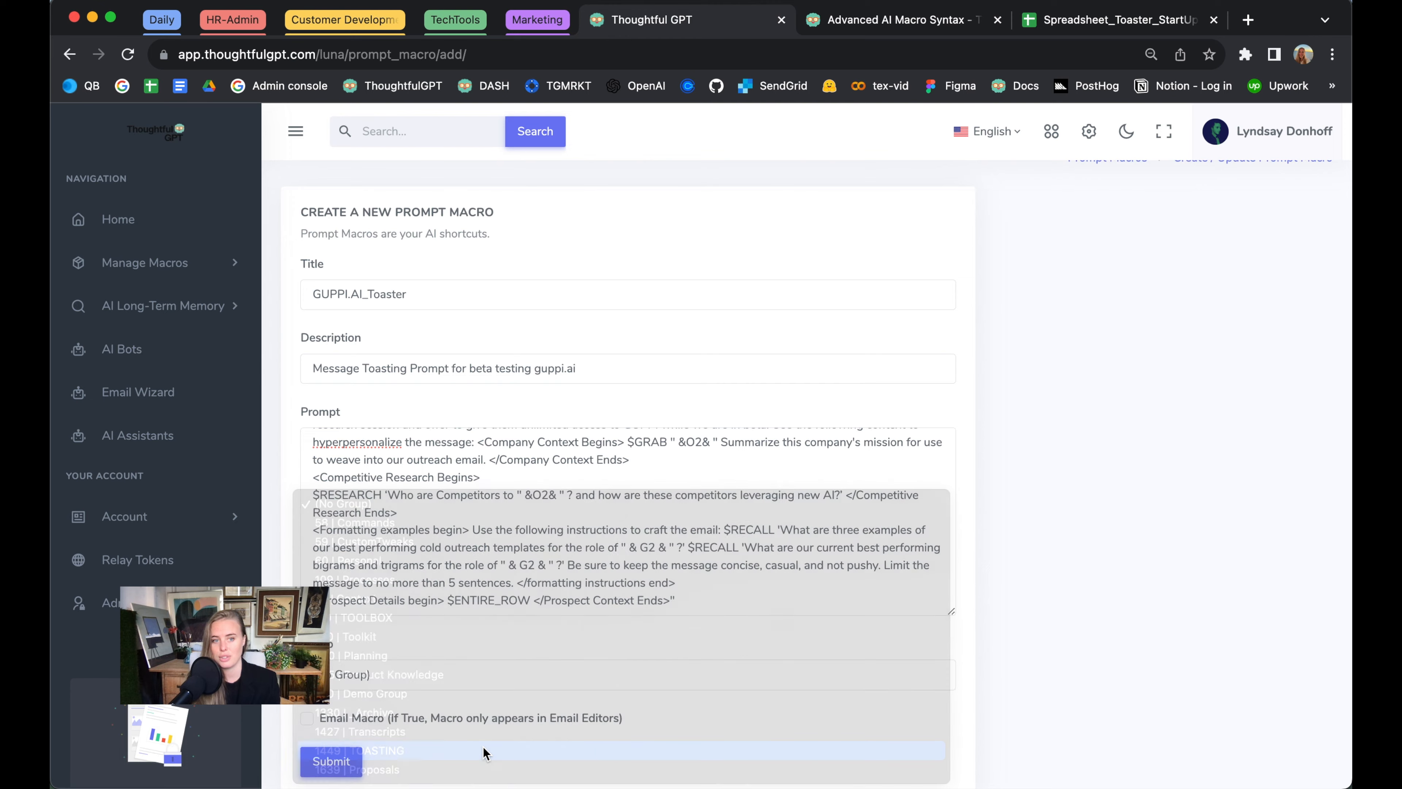
{"action": "scroll", "coordinate": [526, 702], "scroll_direction": "down", "scroll_amount": 2}
{"action": "left_click", "coordinate": [339, 695]}
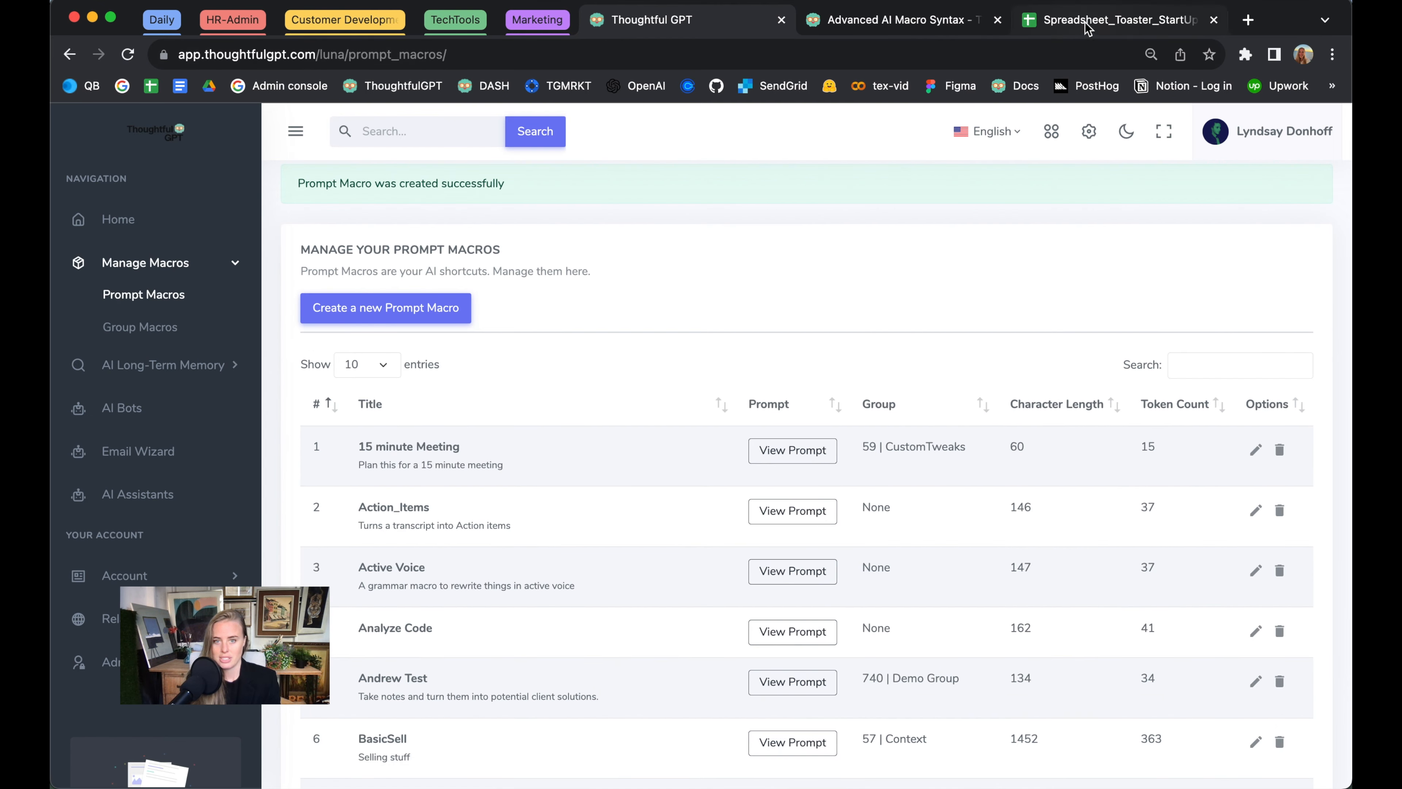
Switch back to the Spreadsheet_Toaster_StartUpPilot sheet and clear the existing prompts from the AI Prompt MACRO column
{"action": "left_click", "coordinate": [1098, 20]}
{"action": "left_click", "coordinate": [182, 519], "text": "shift"}
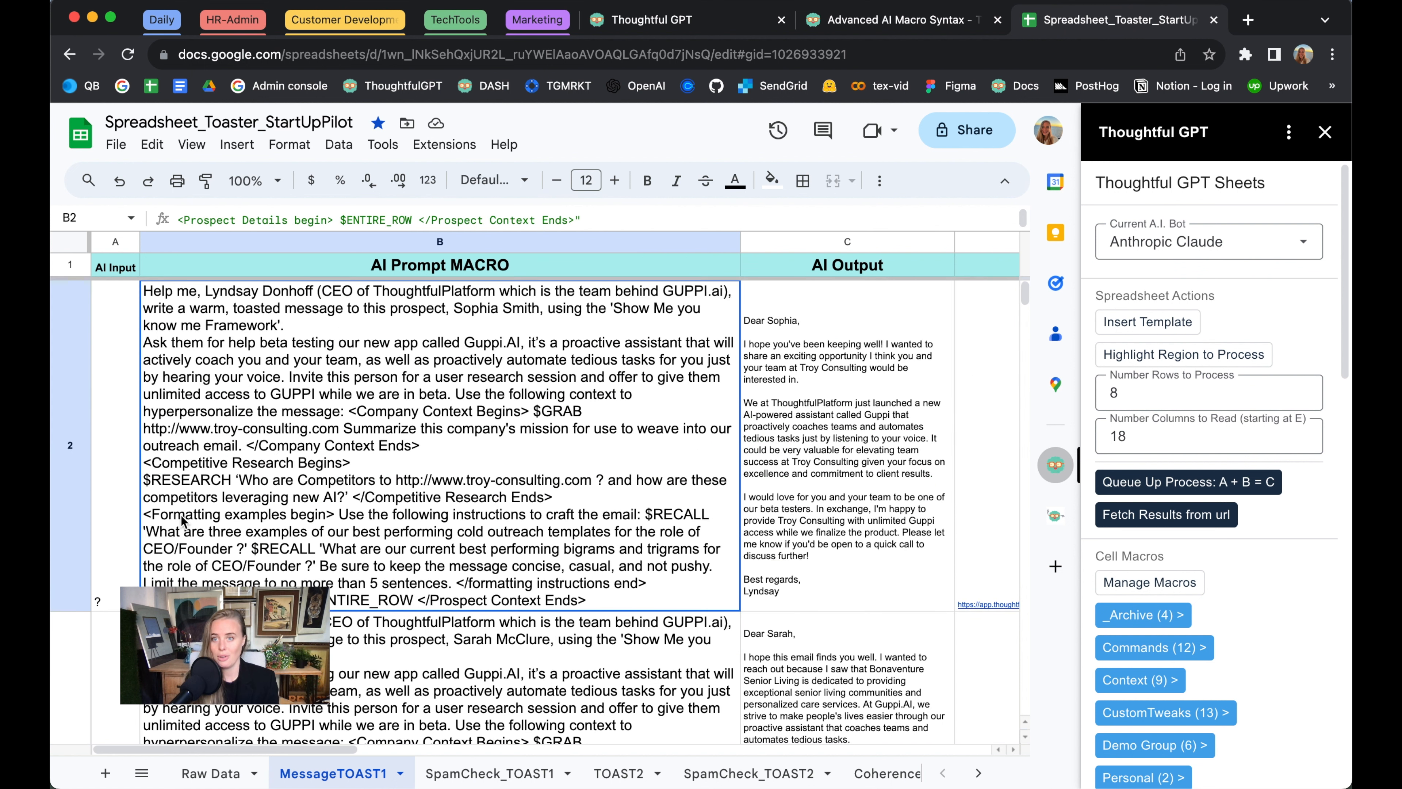
{"action": "key", "text": "Delete"}
{"action": "left_click", "coordinate": [307, 463]}
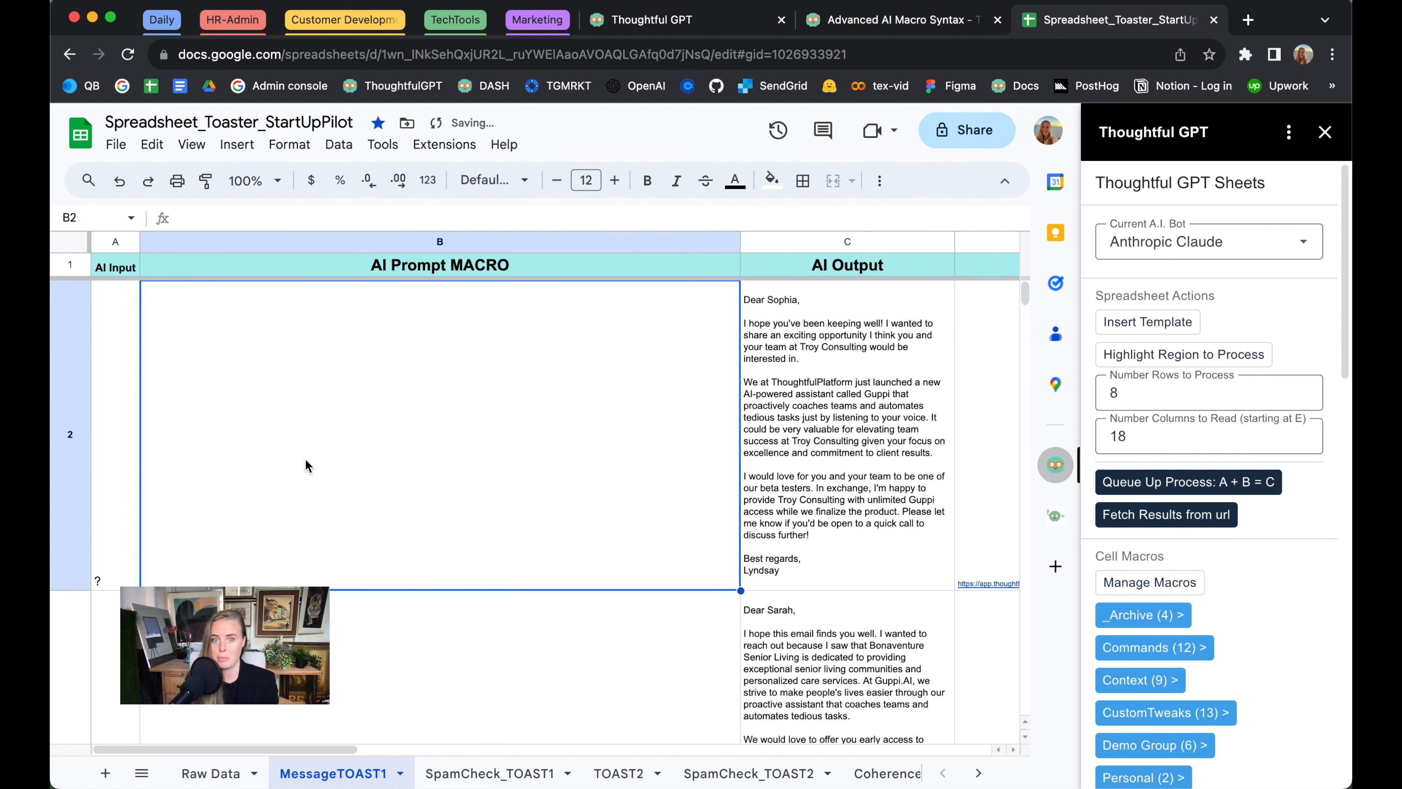
Insert the GUPPI.AI_Toaster macro from the TOASTING cell macros into B2
{"action": "scroll", "coordinate": [1193, 569], "scroll_direction": "down", "scroll_amount": 5}
{"action": "scroll", "coordinate": [1193, 569], "scroll_direction": "down", "scroll_amount": 2}
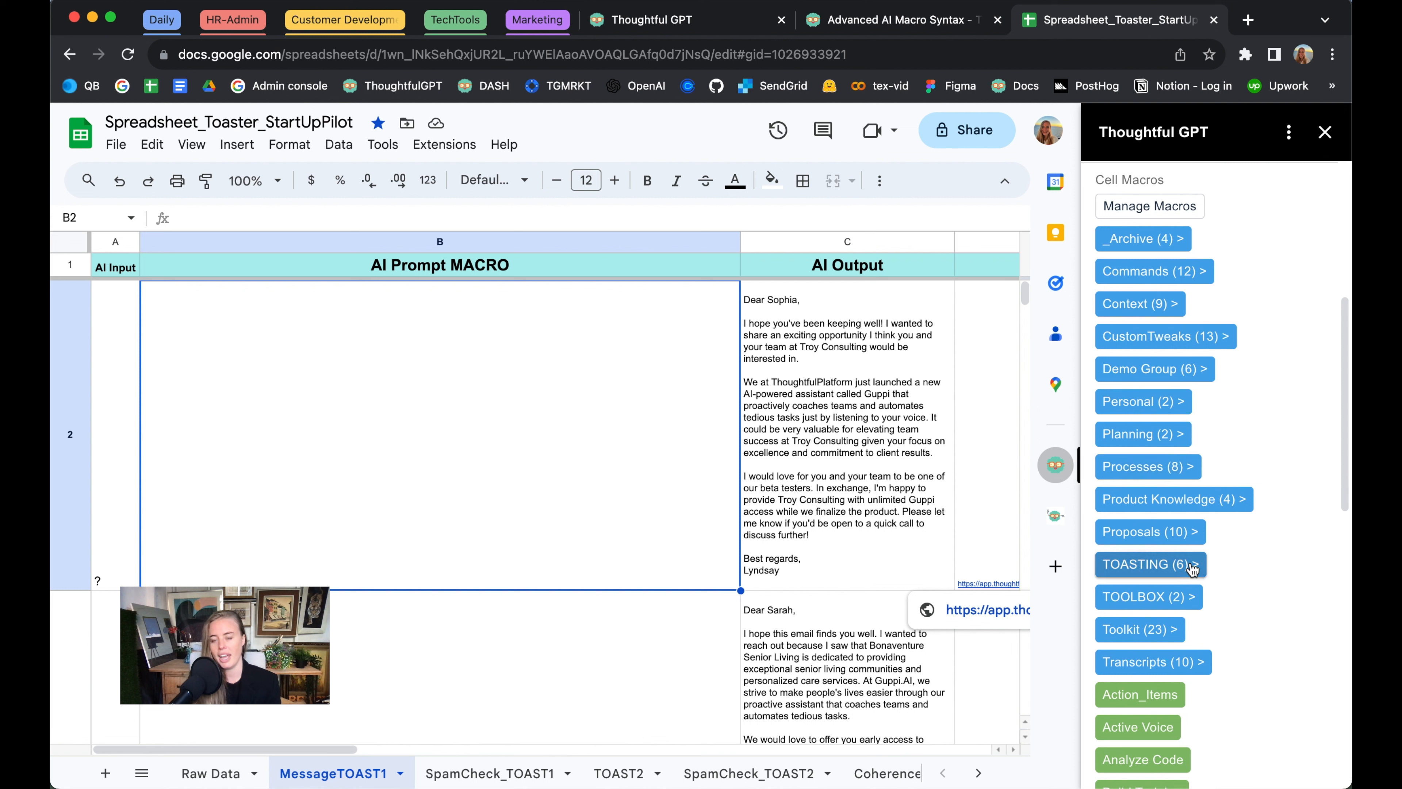
{"action": "left_click", "coordinate": [1193, 566]}
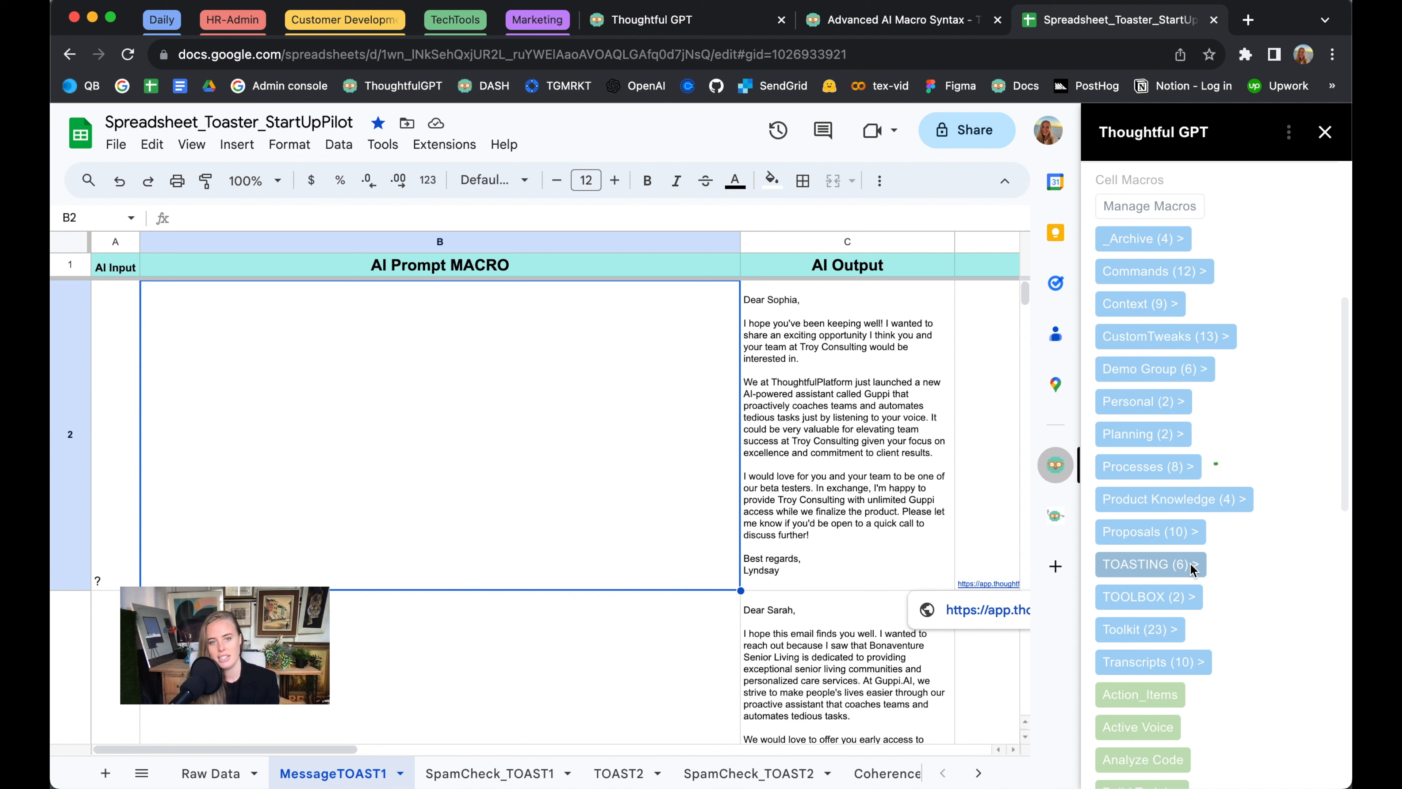
{"action": "left_click", "coordinate": [1173, 230]}
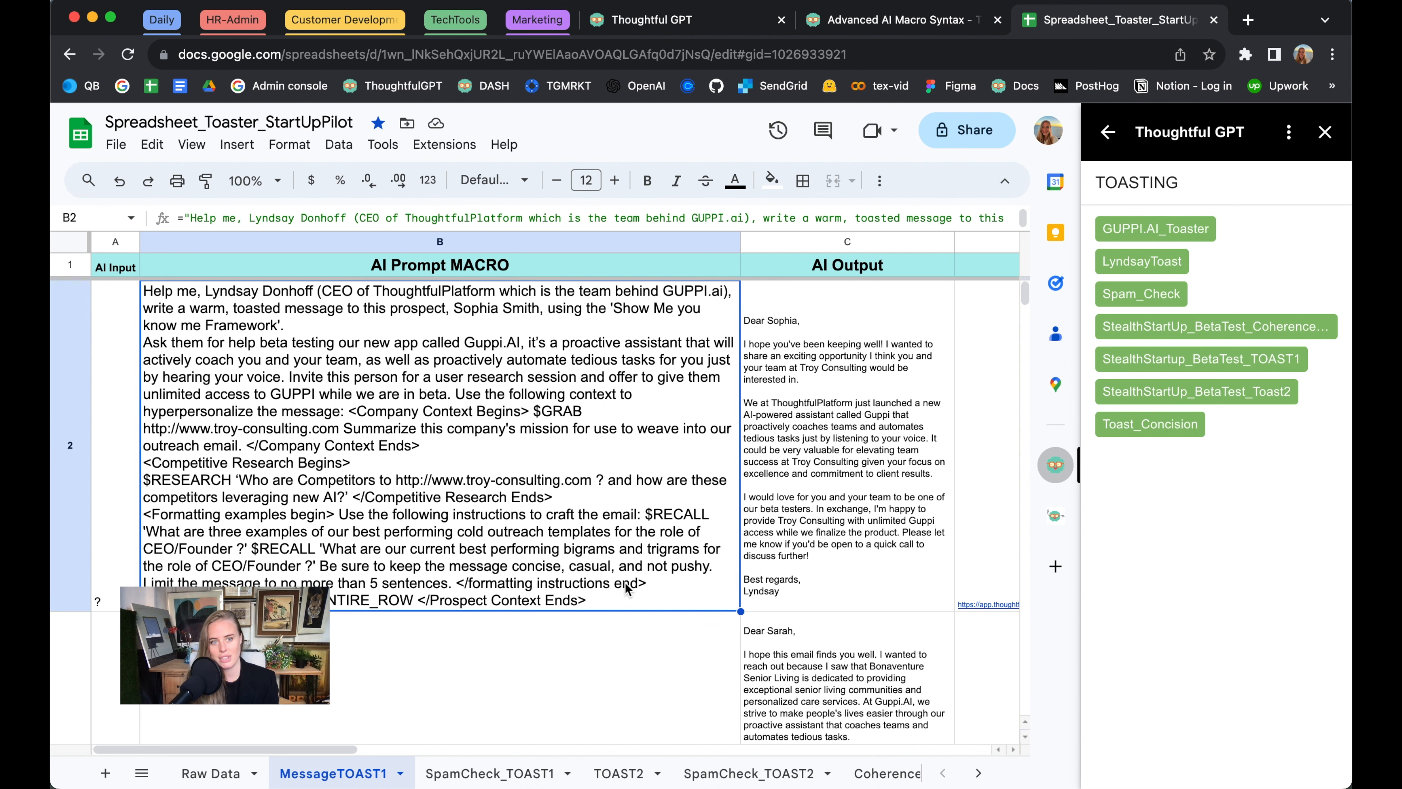
Fill the prompt formula from B2 down through B250
{"action": "left_click_drag", "start_coordinate": [1025, 294], "coordinate": [999, 760]}
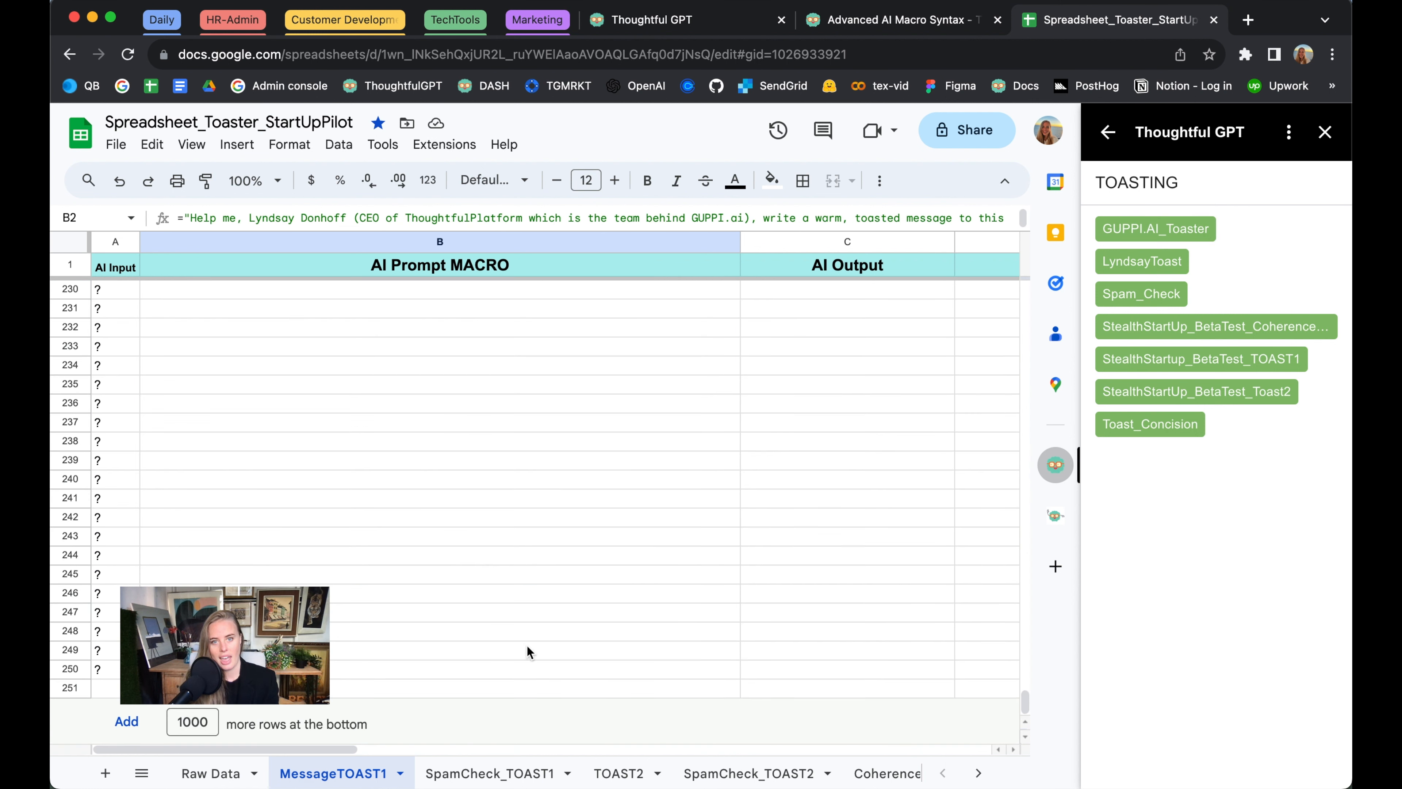
{"action": "left_click", "coordinate": [469, 671], "text": "shift"}
{"action": "key", "text": "super+d"}
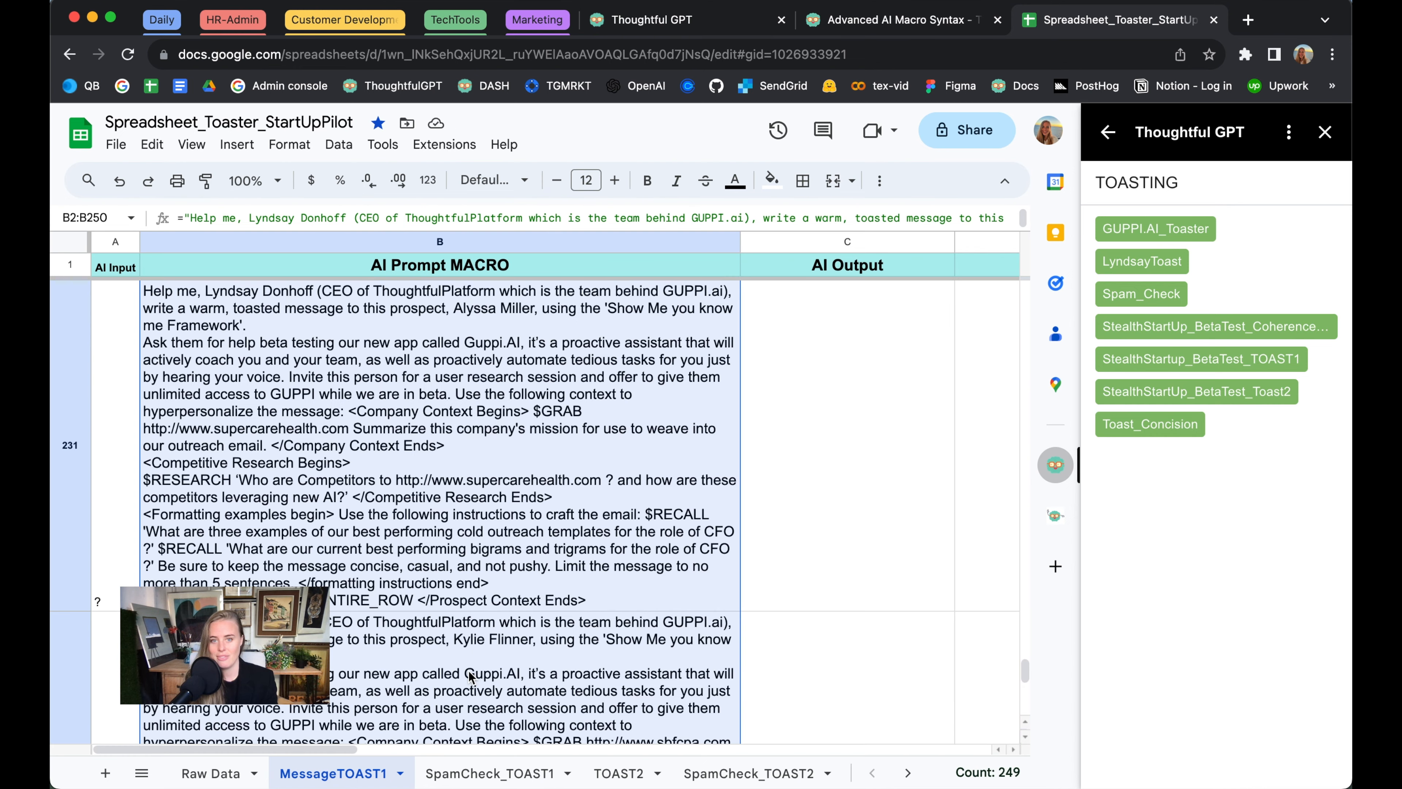
Return to the spreadsheet actions, set the number of rows to process to 250, and highlight the region to process
{"action": "left_click_drag", "start_coordinate": [1025, 671], "coordinate": [1025, 293]}
{"action": "left_click", "coordinate": [1108, 131]}
{"action": "scroll", "coordinate": [1242, 238], "scroll_direction": "up", "scroll_amount": 5}
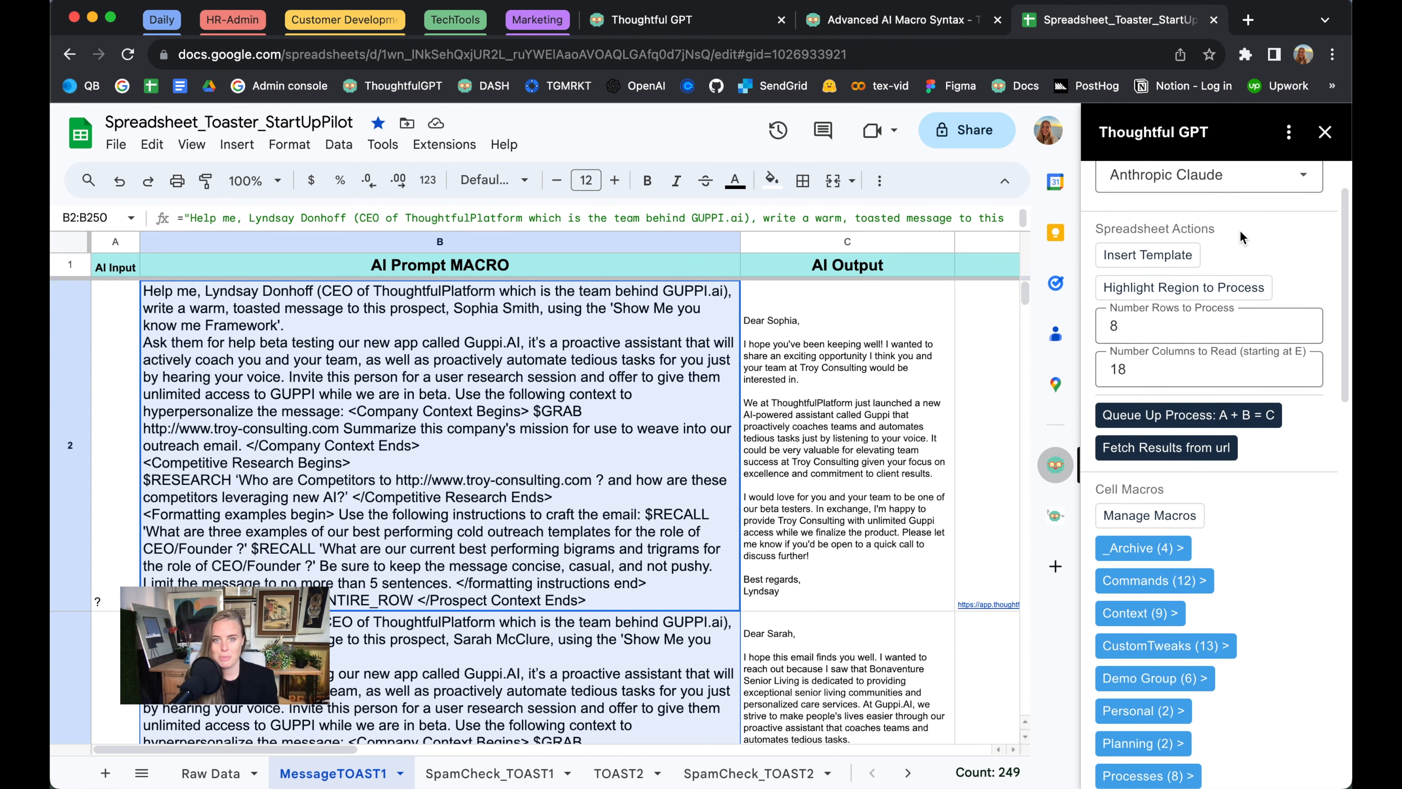
{"action": "scroll", "coordinate": [1242, 238], "scroll_direction": "up", "scroll_amount": 2}
{"action": "double_click", "coordinate": [1112, 392]}
{"action": "type", "text": "250"}
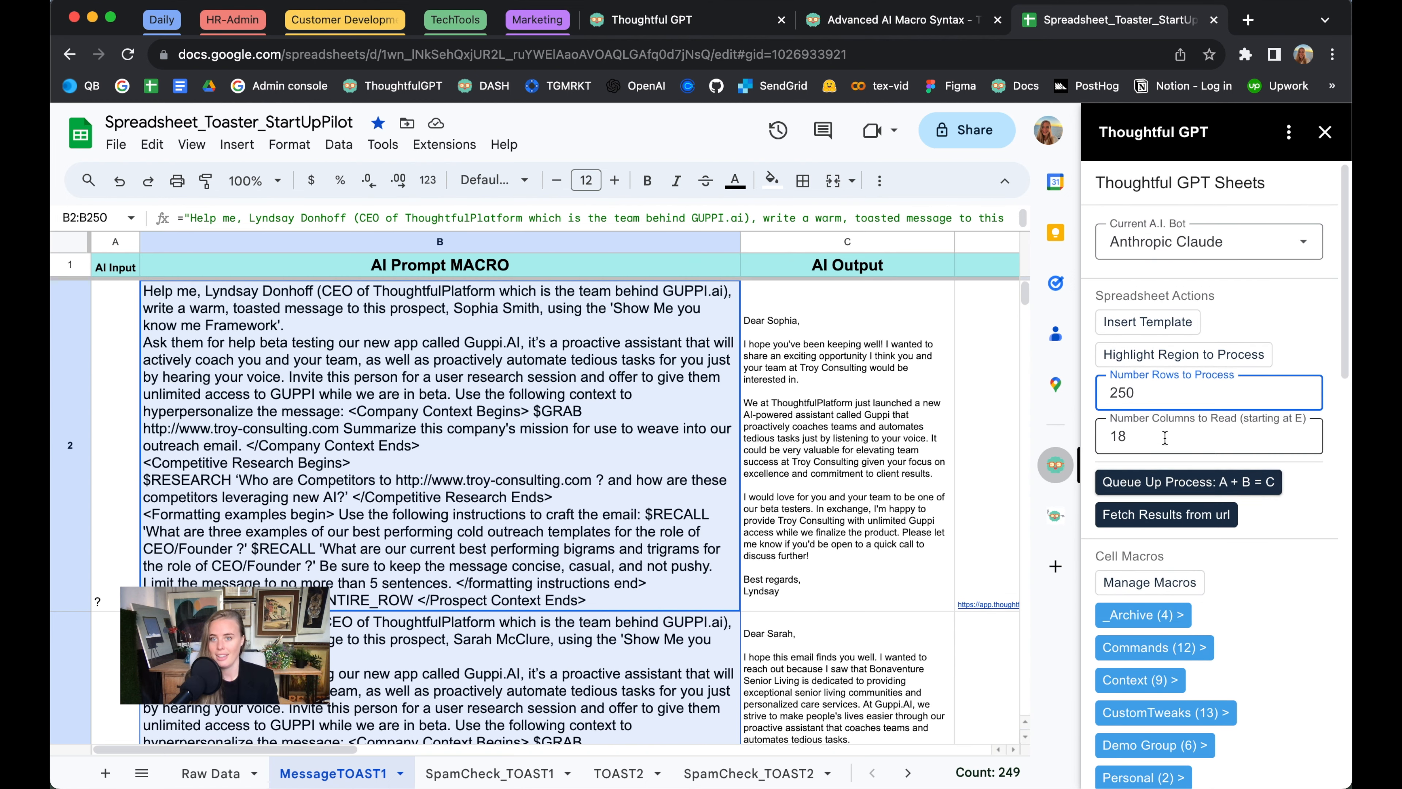
{"action": "left_click", "coordinate": [1171, 355]}
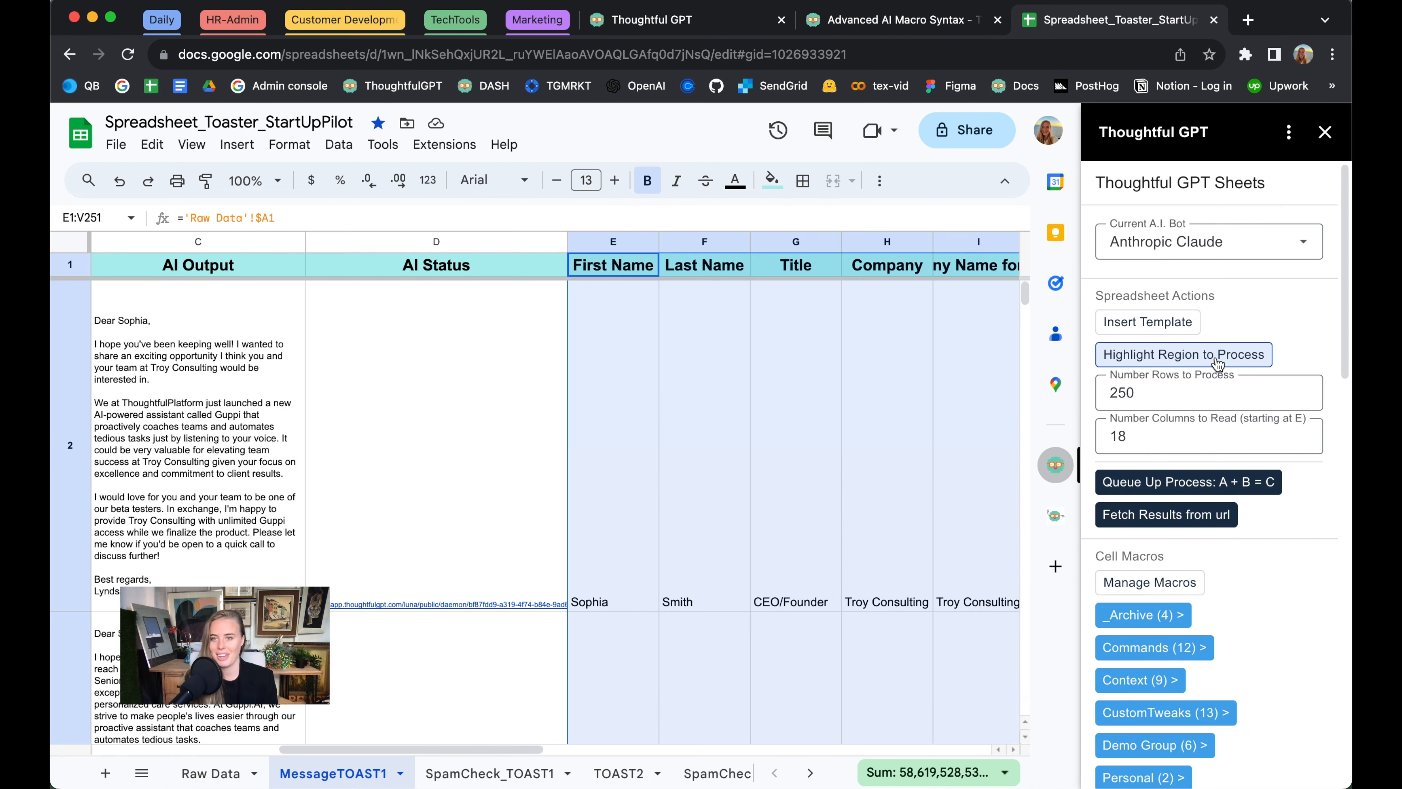
Check the filled prompts down to row 250, then queue up the A + B = C process for the rows
{"action": "scroll", "coordinate": [747, 514], "scroll_direction": "left", "scroll_amount": 10}
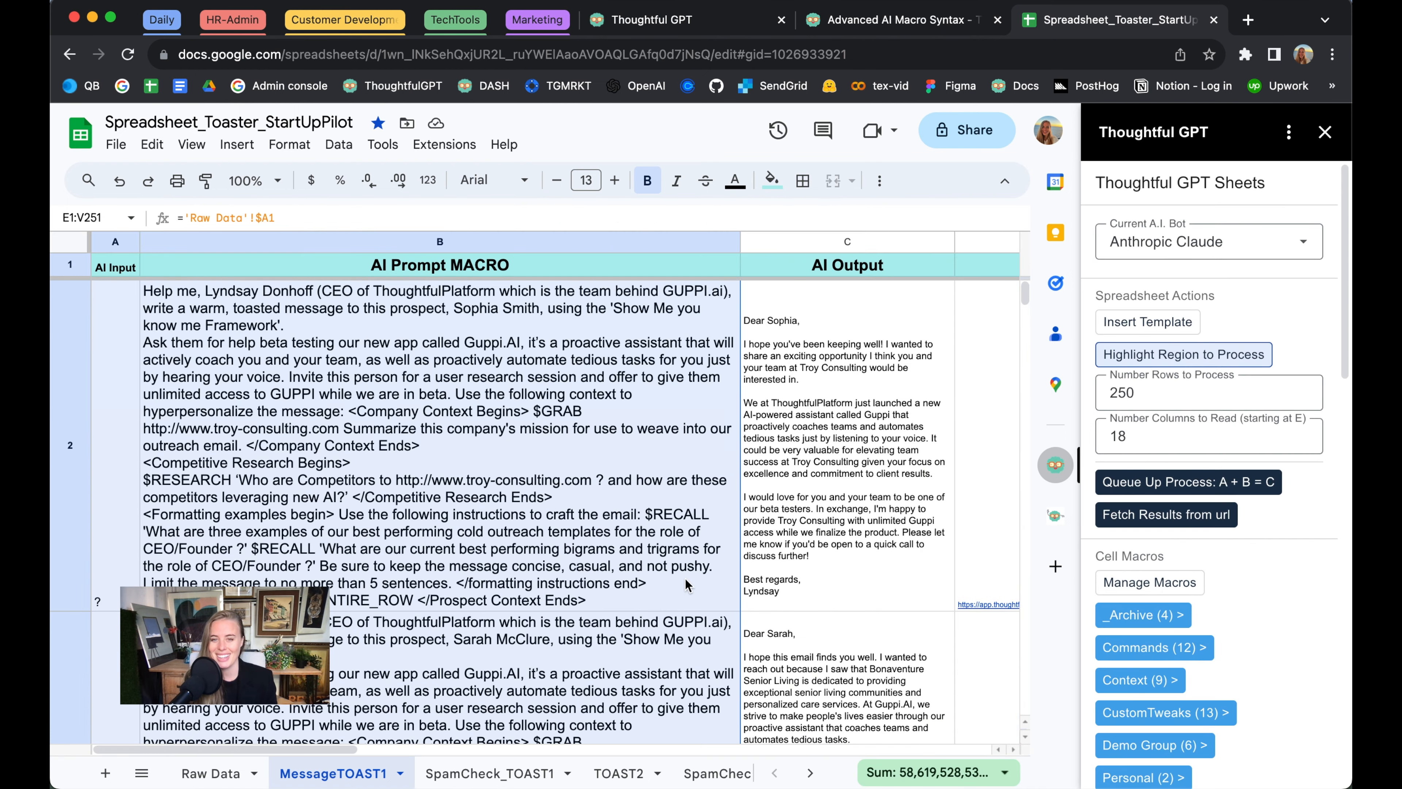
{"action": "scroll", "coordinate": [685, 579], "scroll_direction": "down", "scroll_amount": 20}
{"action": "scroll", "coordinate": [685, 578], "scroll_direction": "down", "scroll_amount": 20}
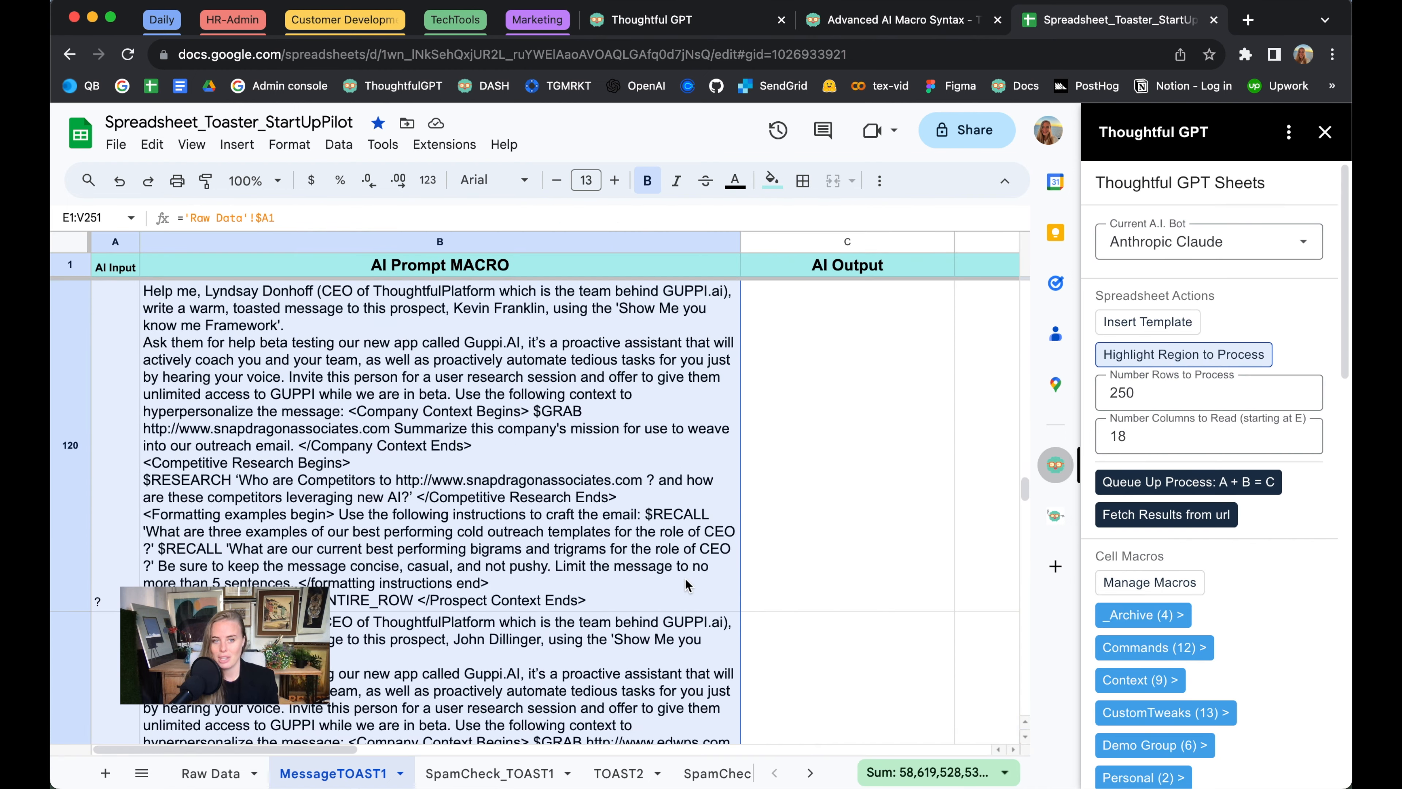
{"action": "scroll", "coordinate": [685, 579], "scroll_direction": "down", "scroll_amount": 5}
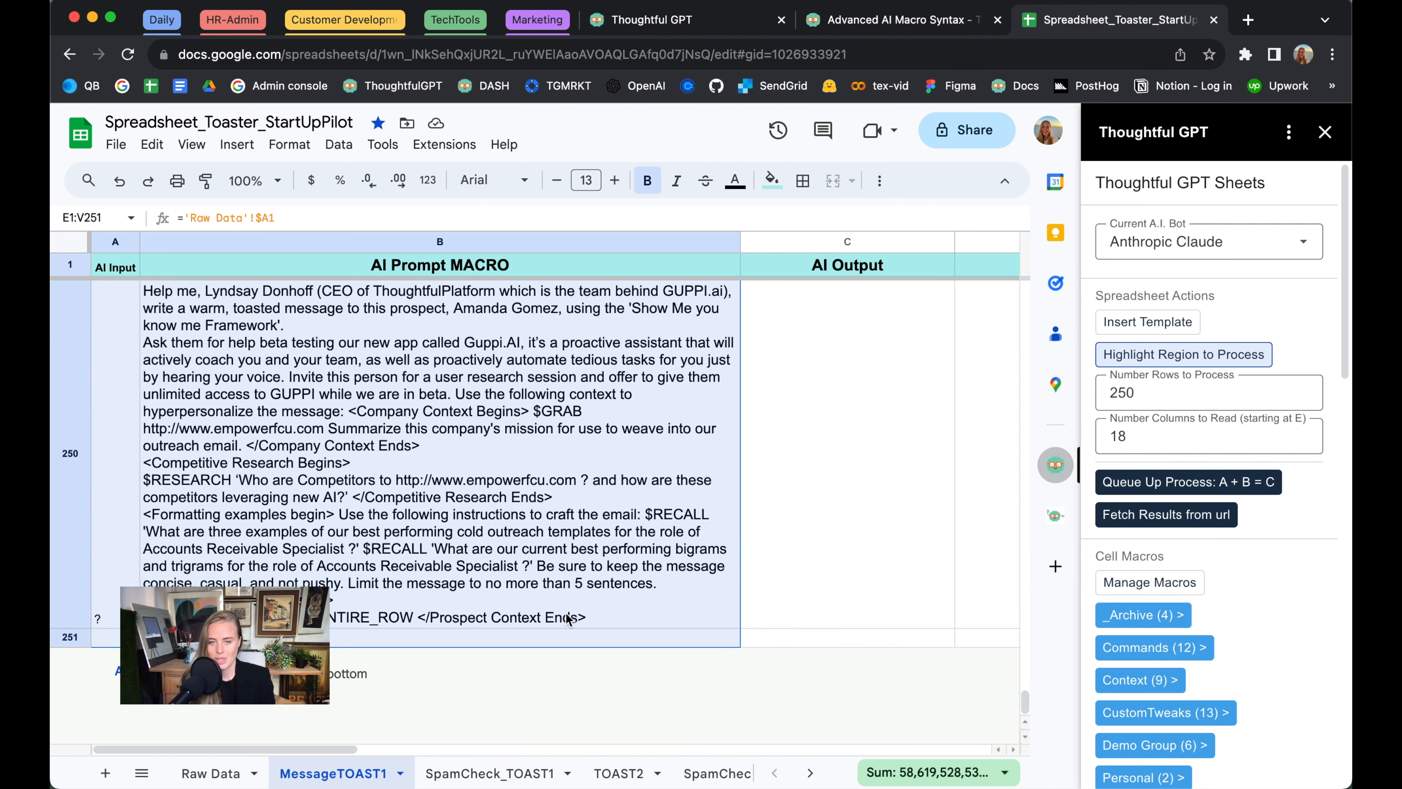
{"action": "left_click", "coordinate": [1182, 485]}
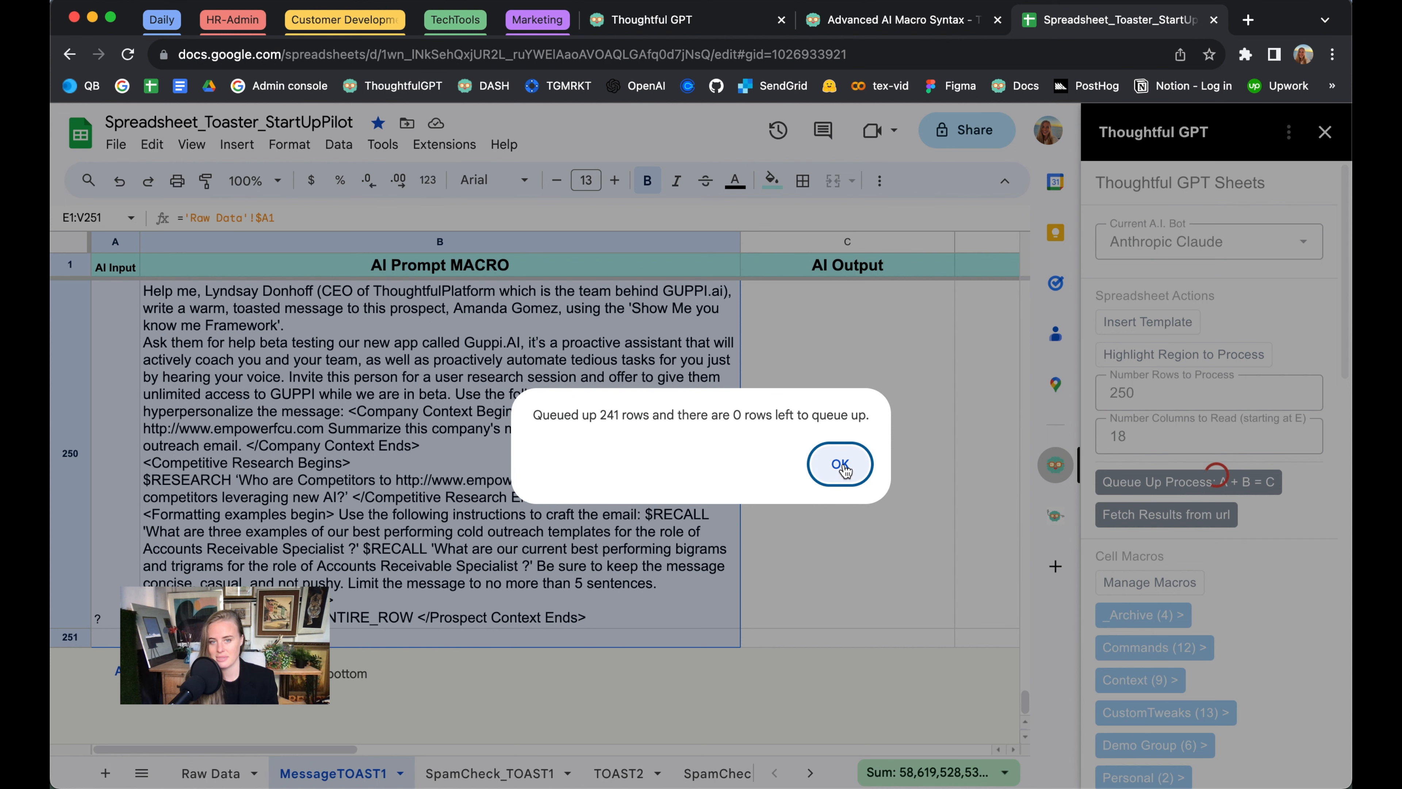
{"action": "left_click", "coordinate": [844, 468]}
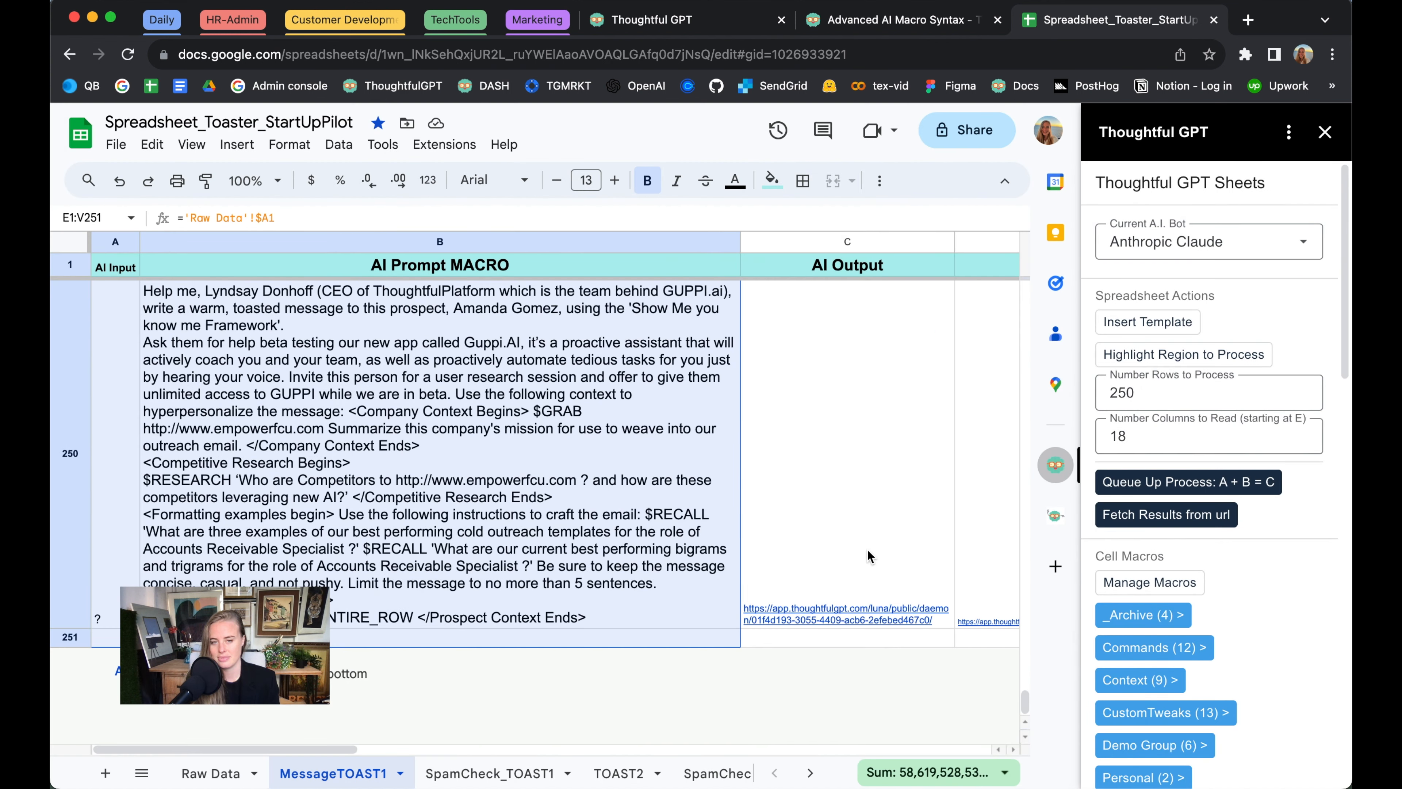
{"action": "mouse_move", "coordinate": [868, 545]}
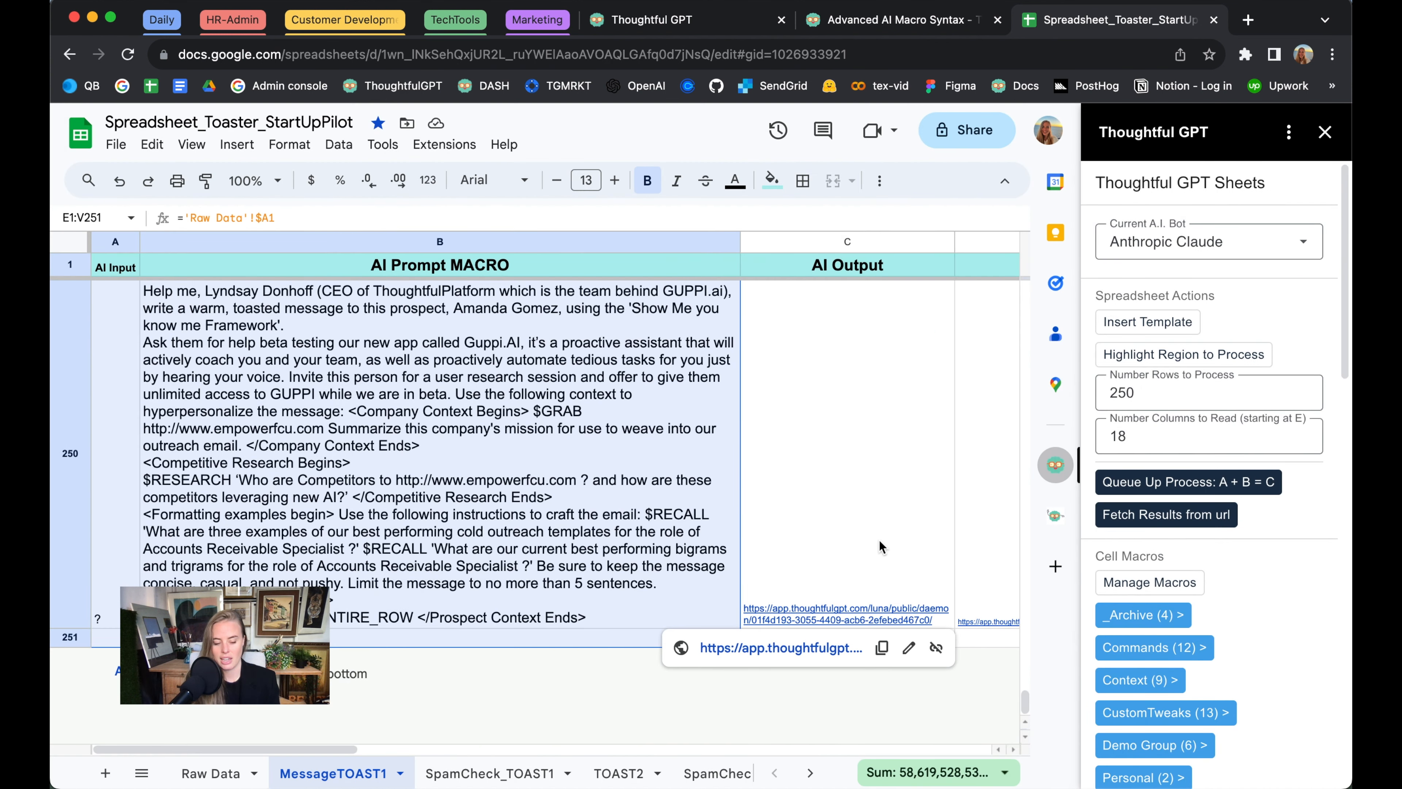